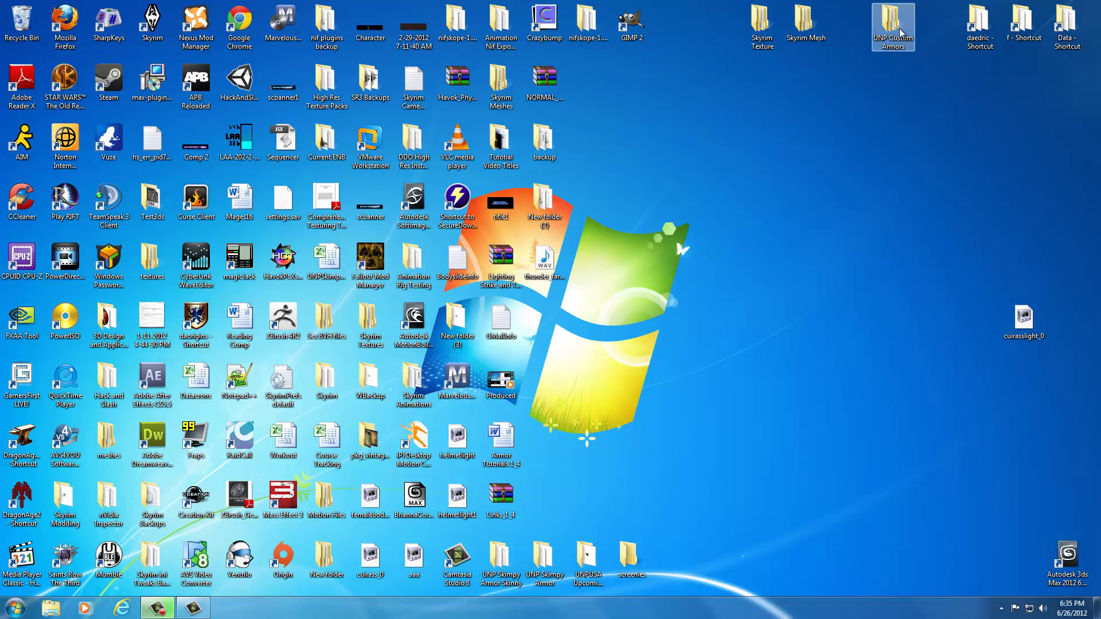
Open femalebody_0 from the data/meshes/Base Body Mesh folder of UNP Custom Armors in NifSkope, reposition its window, and close the folder
{"action": "double_click", "coordinate": [895, 32]}
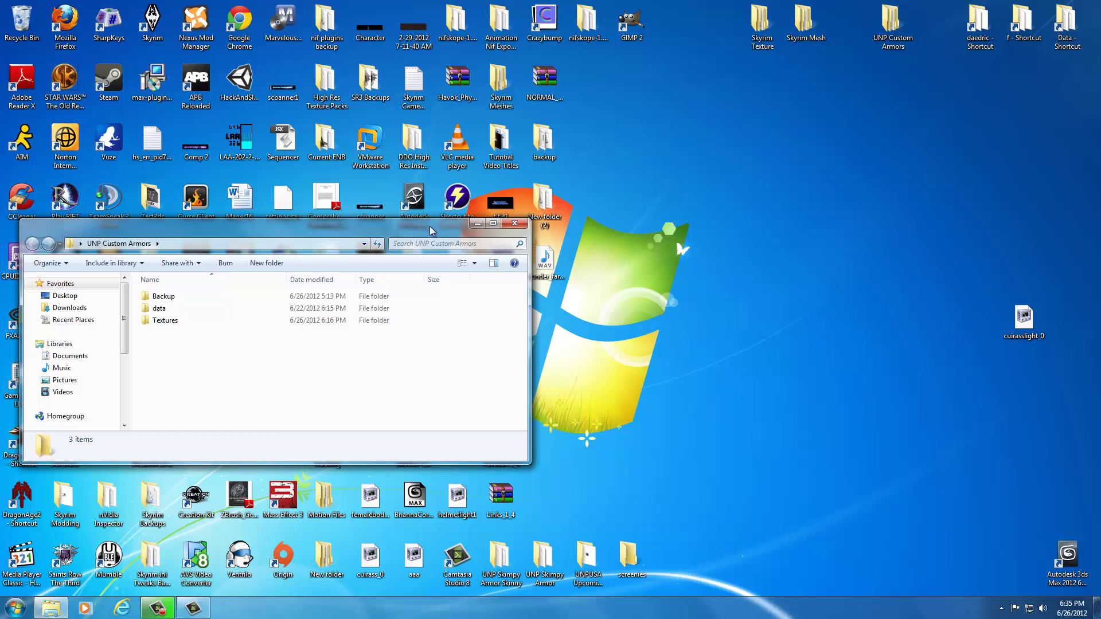
{"action": "double_click", "coordinate": [160, 308]}
{"action": "double_click", "coordinate": [174, 297]}
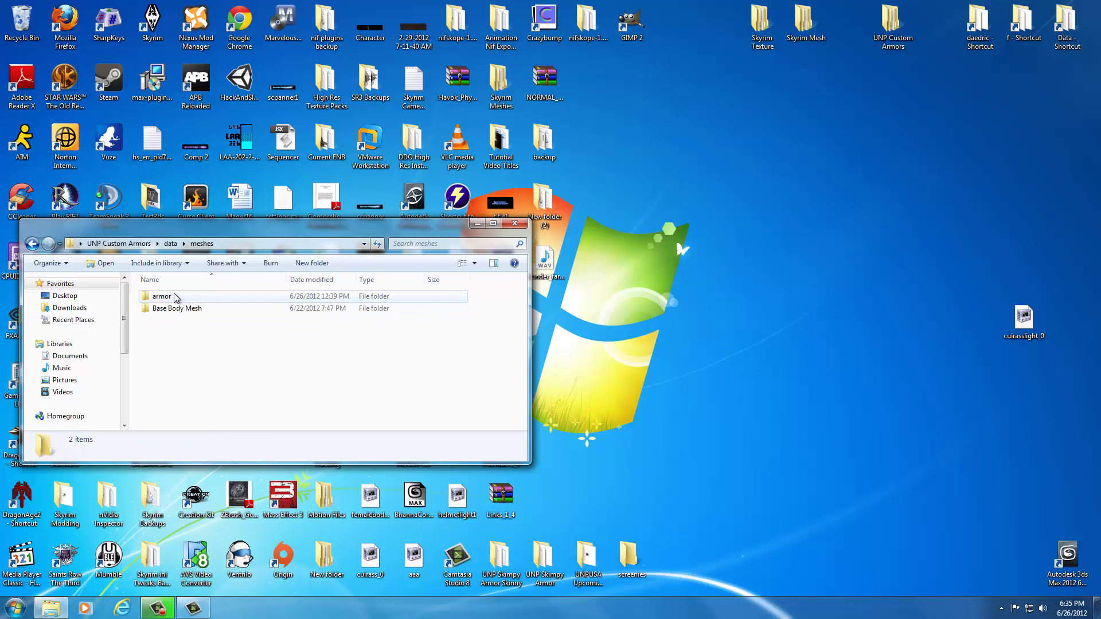
{"action": "double_click", "coordinate": [173, 309]}
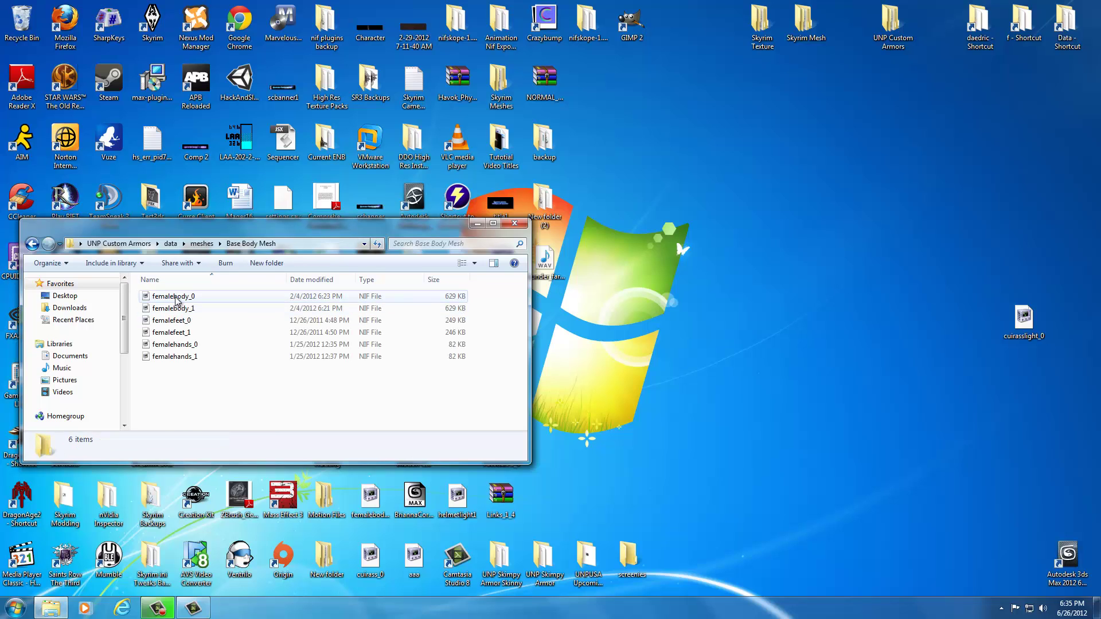
{"action": "double_click", "coordinate": [175, 297]}
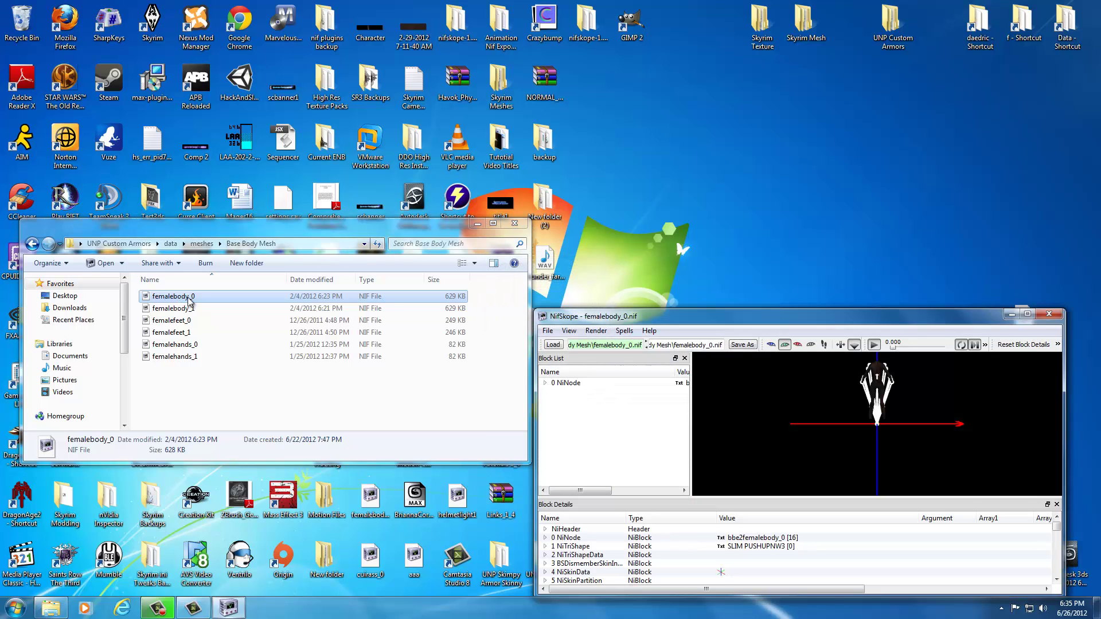
{"action": "left_click_drag", "start_coordinate": [711, 319], "coordinate": [737, 314]}
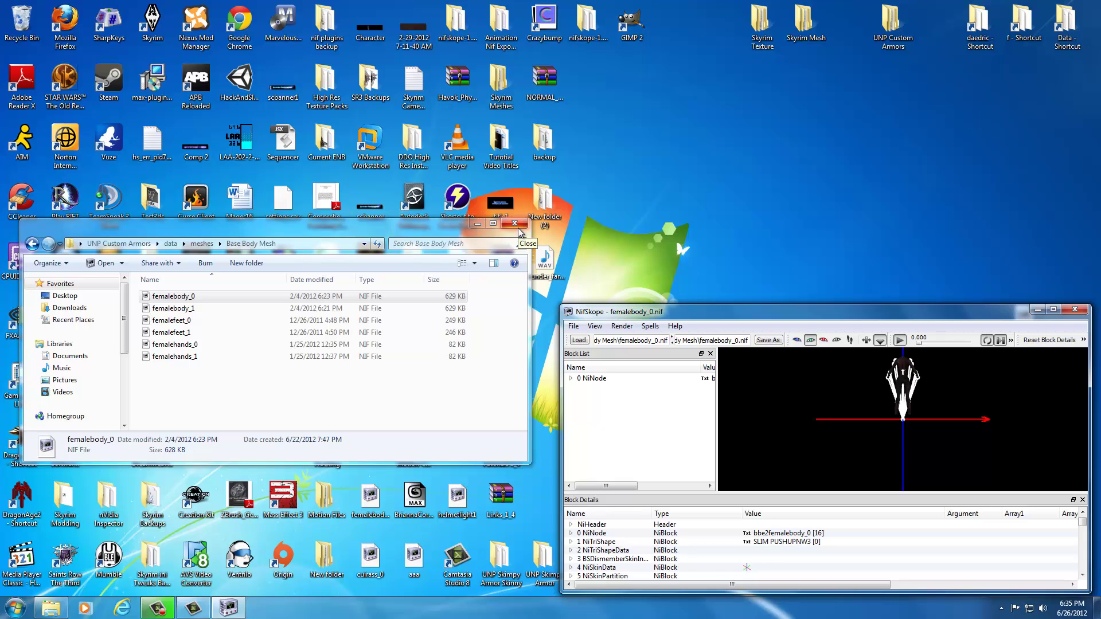
{"action": "left_click", "coordinate": [514, 223]}
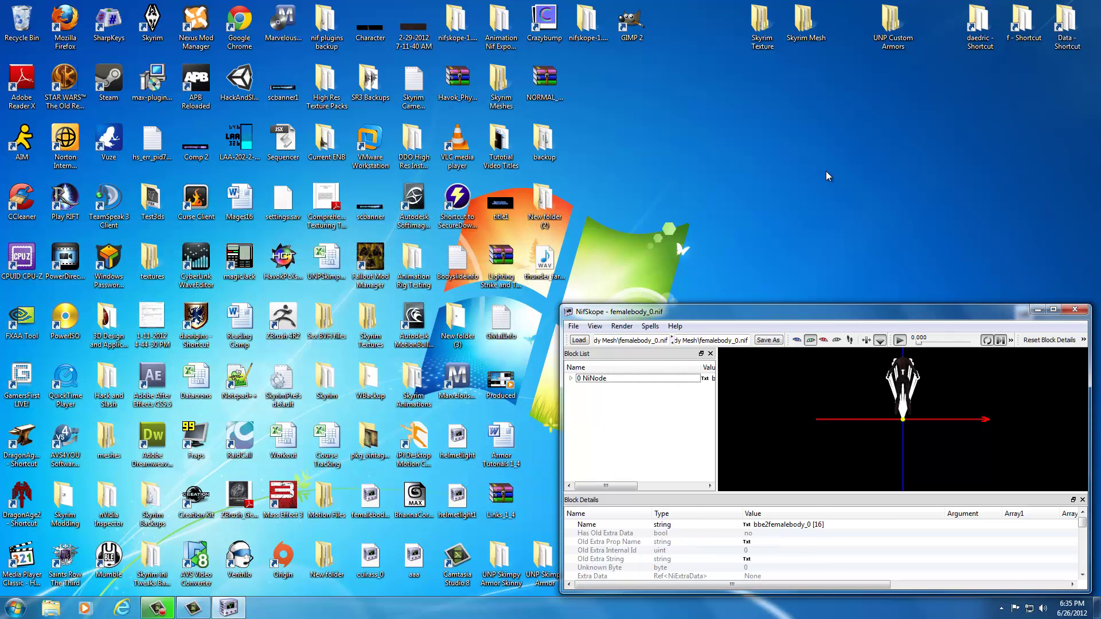
Open BikiniBottom from the Backup folder of UNP Custom Armors in a separate NifSkope window and place it clear of the female body window
{"action": "double_click", "coordinate": [897, 28]}
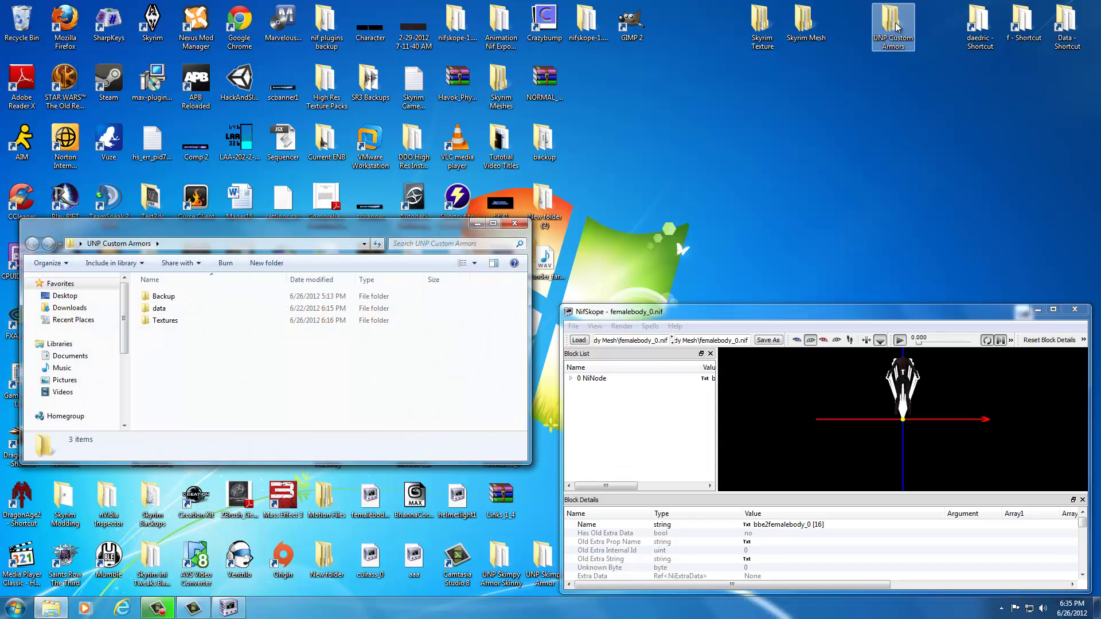
{"action": "double_click", "coordinate": [160, 309]}
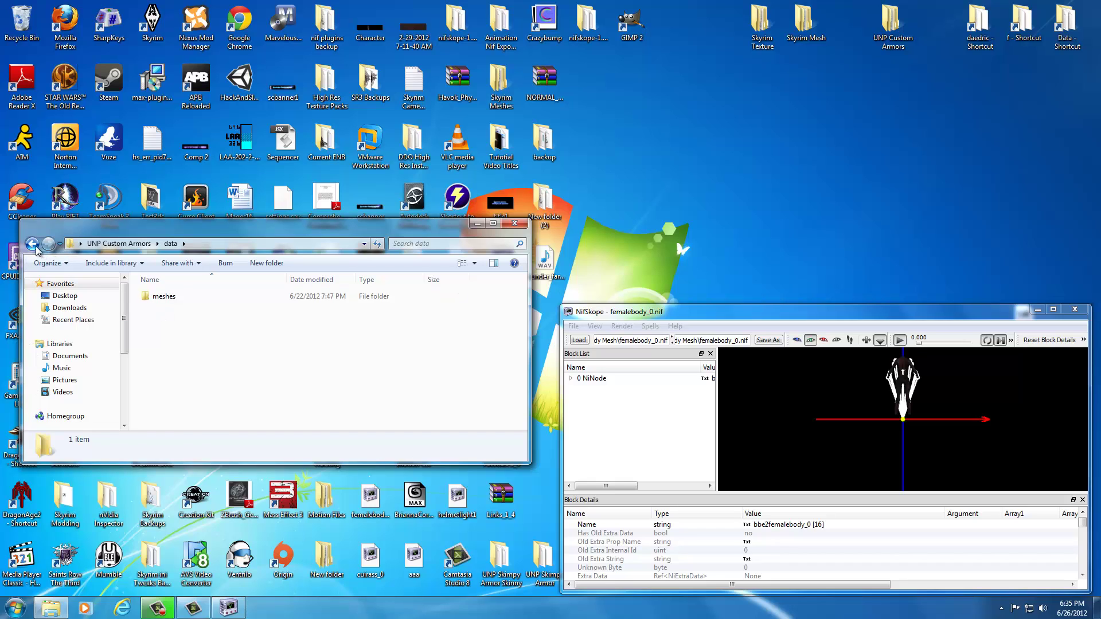
{"action": "left_click", "coordinate": [32, 244]}
{"action": "double_click", "coordinate": [168, 297]}
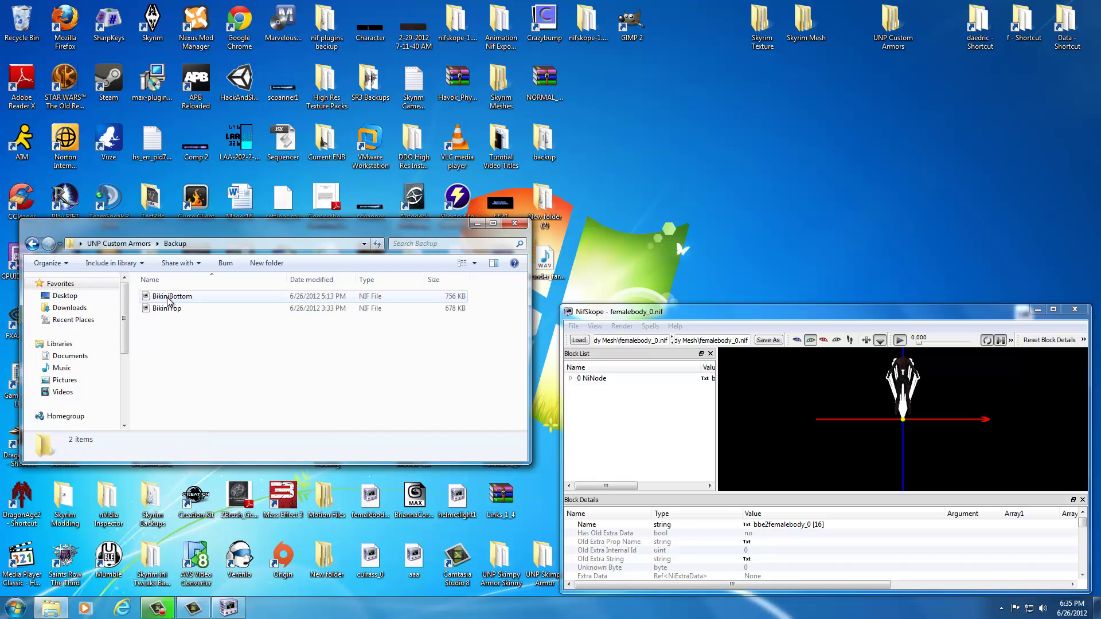
{"action": "double_click", "coordinate": [169, 298]}
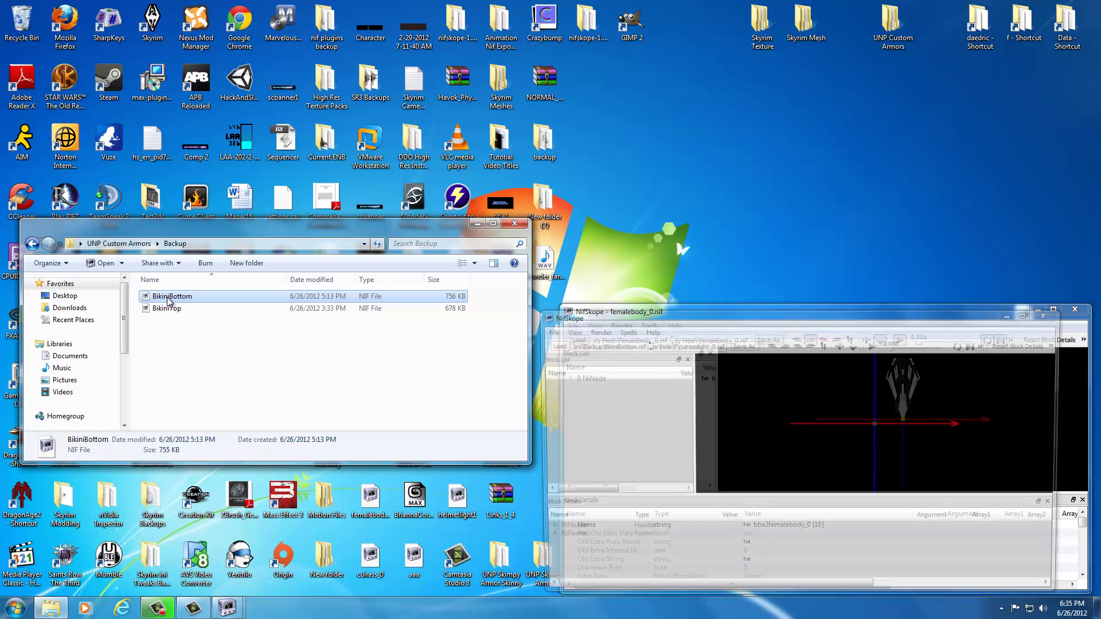
{"action": "left_click_drag", "start_coordinate": [693, 326], "coordinate": [174, 25]}
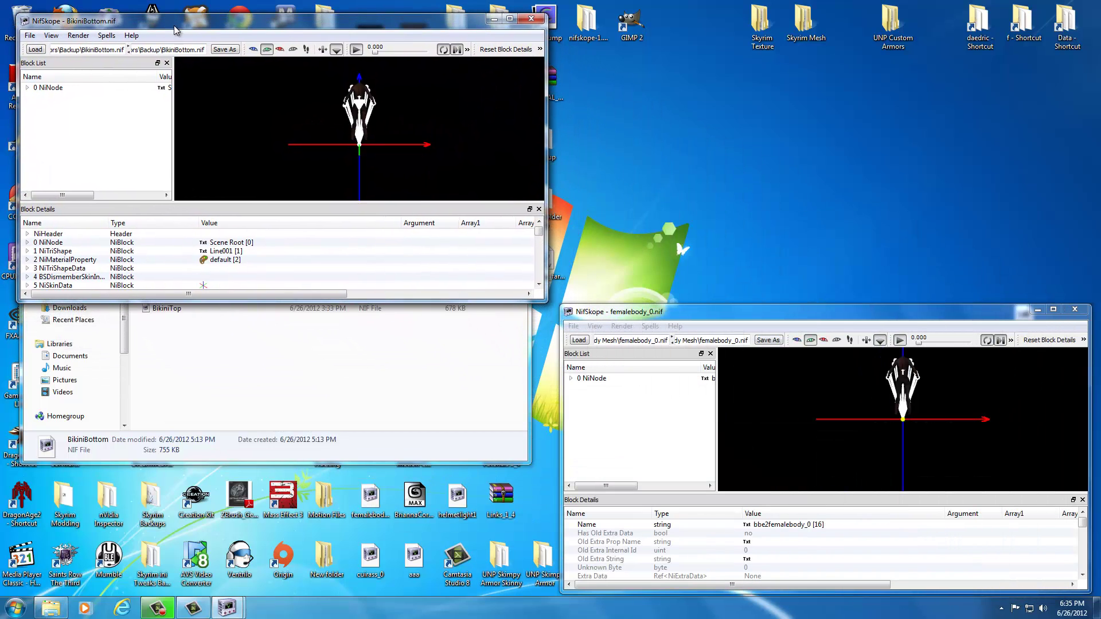
Open BikiniTop from the Backup folder, align its window below the BikiniBottom window, and close the folder
{"action": "left_click", "coordinate": [195, 347]}
{"action": "left_click", "coordinate": [195, 347]}
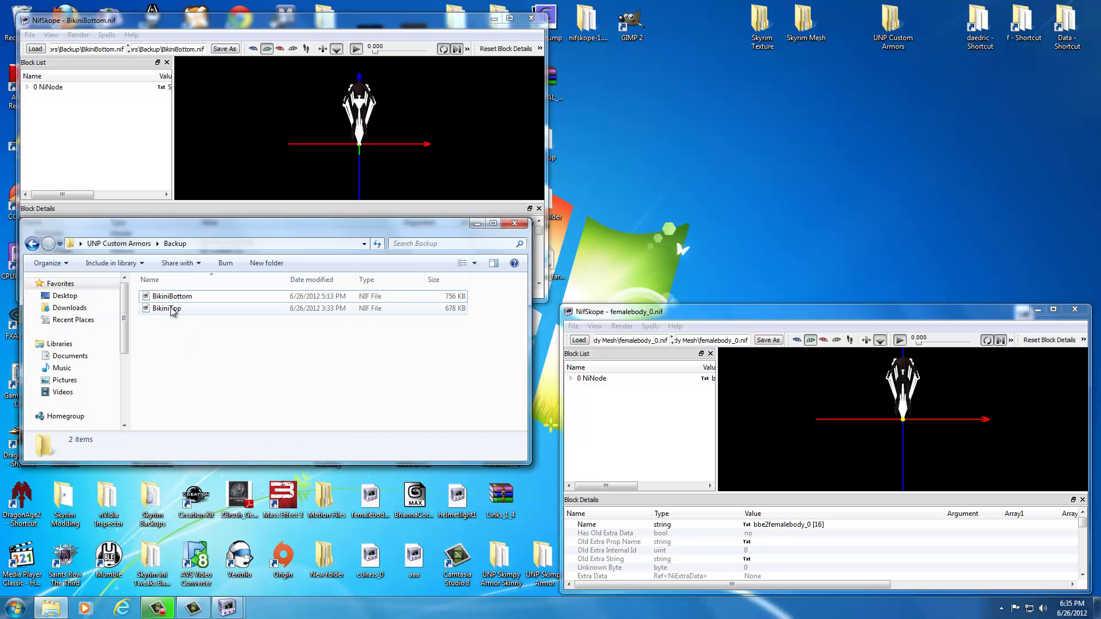
{"action": "double_click", "coordinate": [172, 310]}
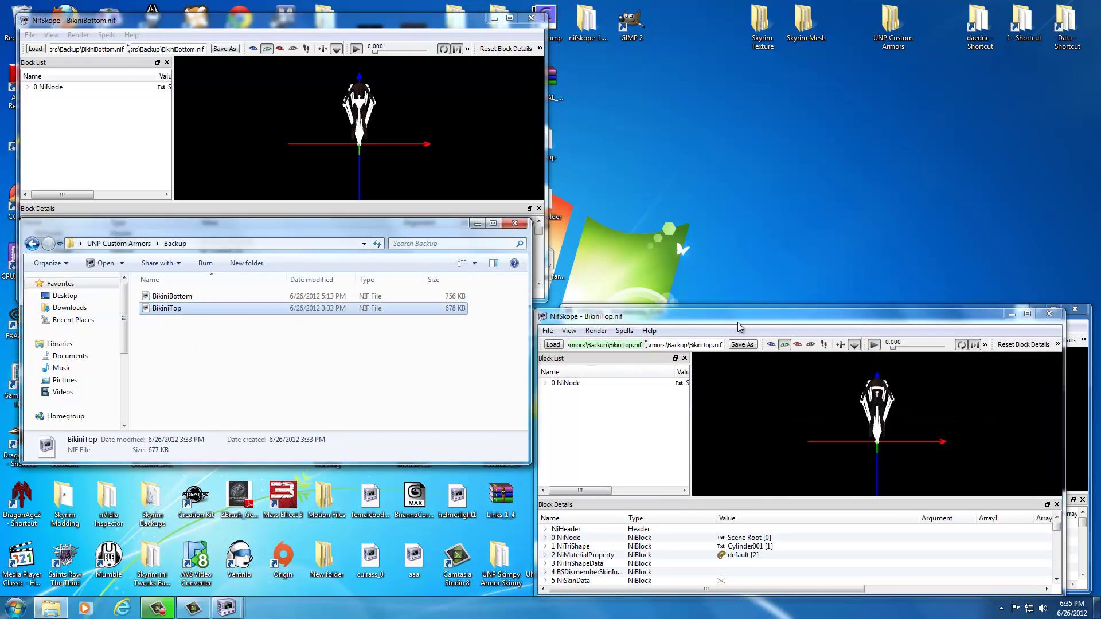
{"action": "left_click_drag", "start_coordinate": [697, 322], "coordinate": [226, 318]}
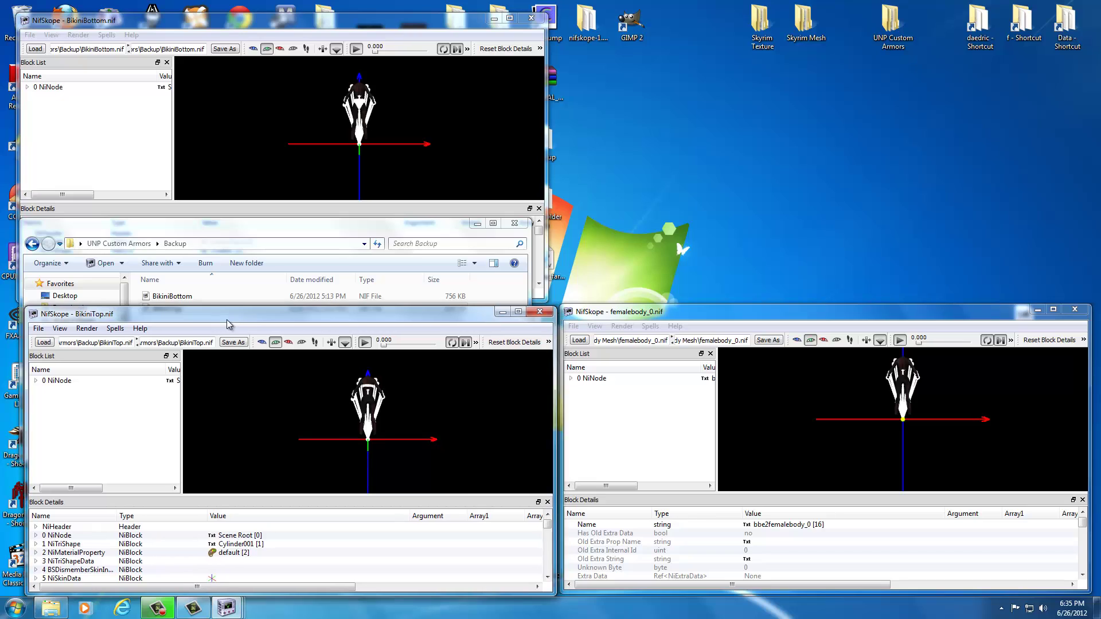
{"action": "left_click", "coordinate": [514, 226]}
{"action": "left_click_drag", "start_coordinate": [461, 314], "coordinate": [455, 314]}
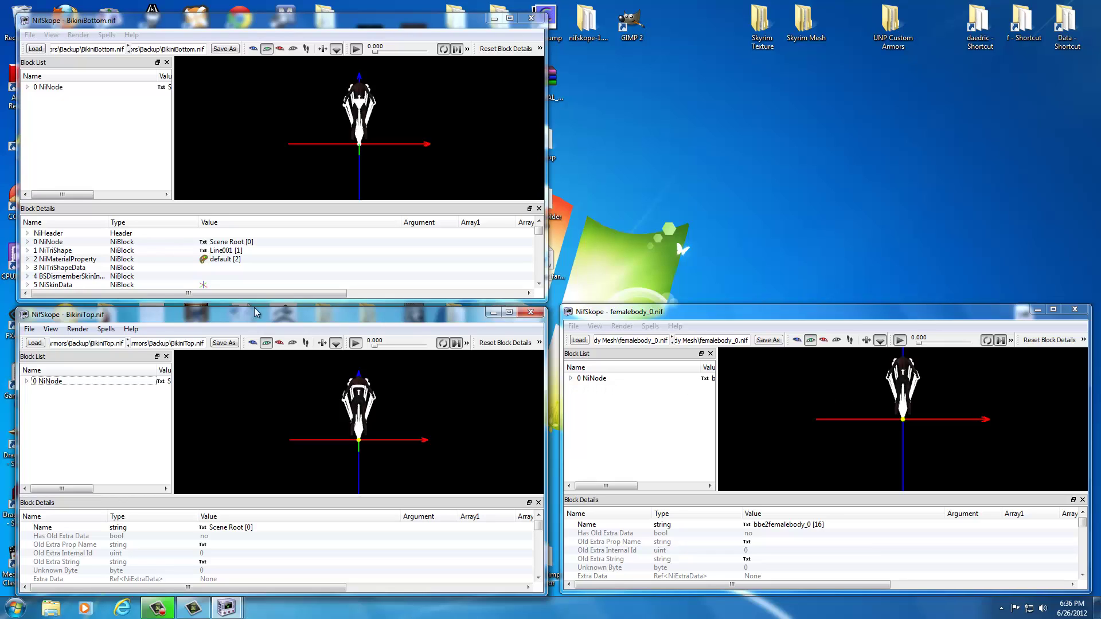
Copy the root NiNode's name string, bbe2femalebody_0, from femalebody_0.nif without changing it
{"action": "left_click", "coordinate": [57, 88]}
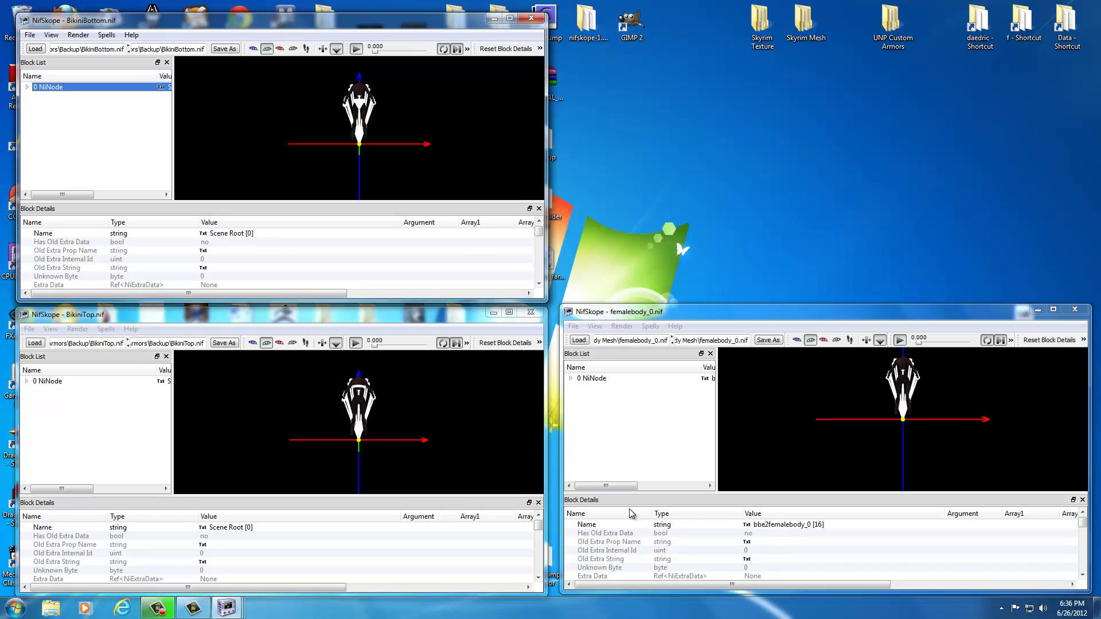
{"action": "left_click", "coordinate": [748, 527]}
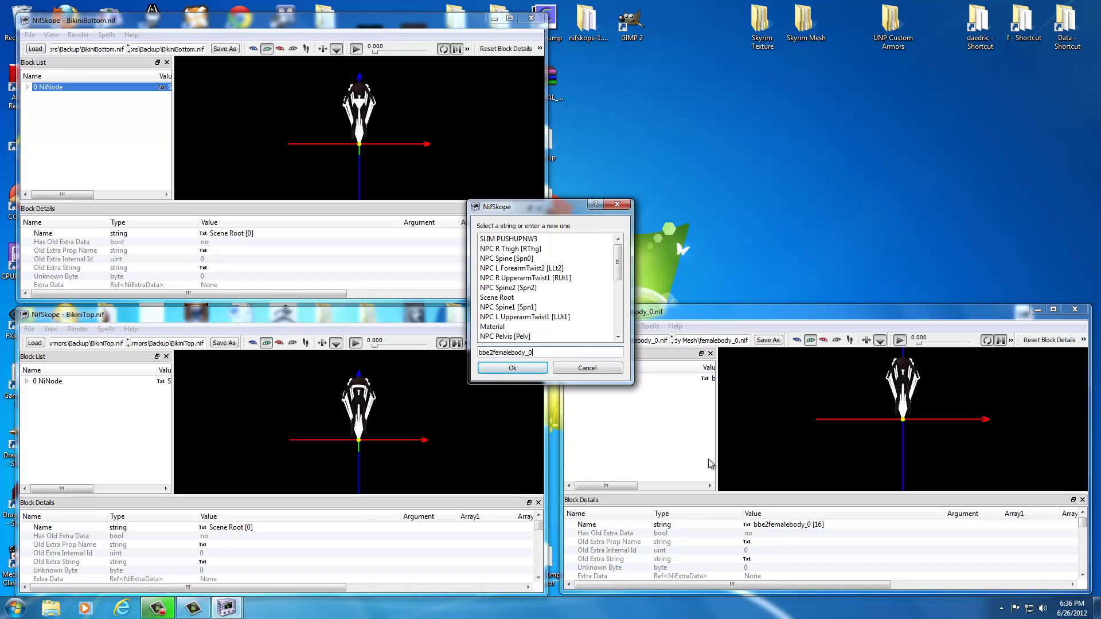
{"action": "left_click_drag", "start_coordinate": [531, 352], "coordinate": [476, 352]}
{"action": "key", "text": "ctrl+c"}
{"action": "left_click", "coordinate": [592, 370]}
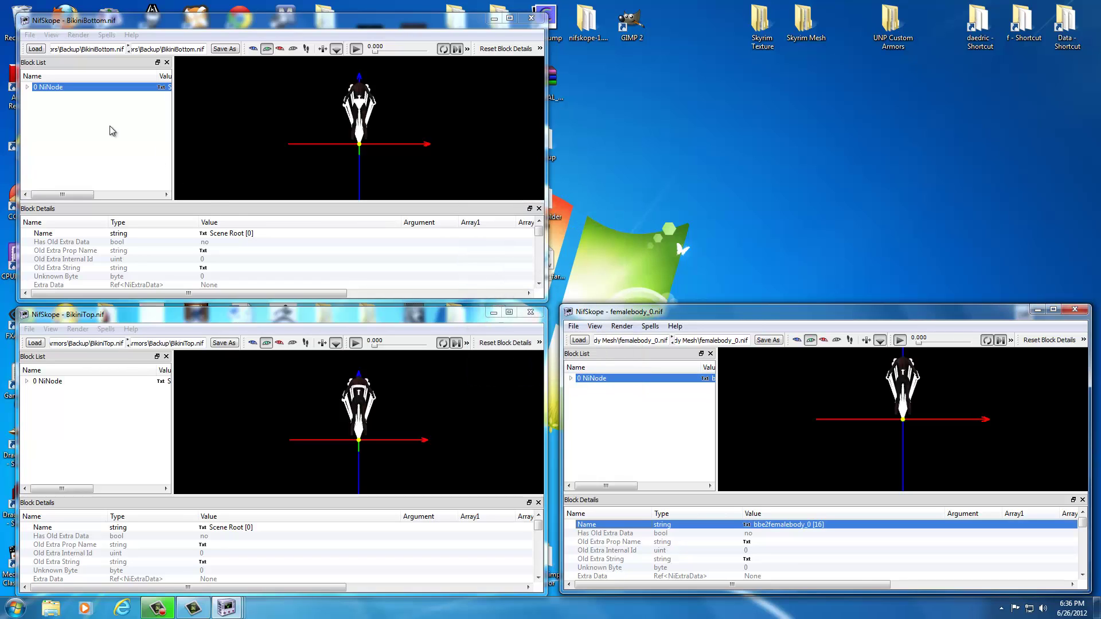
Set the name of the root NiNode in BikiniBottom.nif to bbe2femalebody_0
{"action": "left_click", "coordinate": [52, 91]}
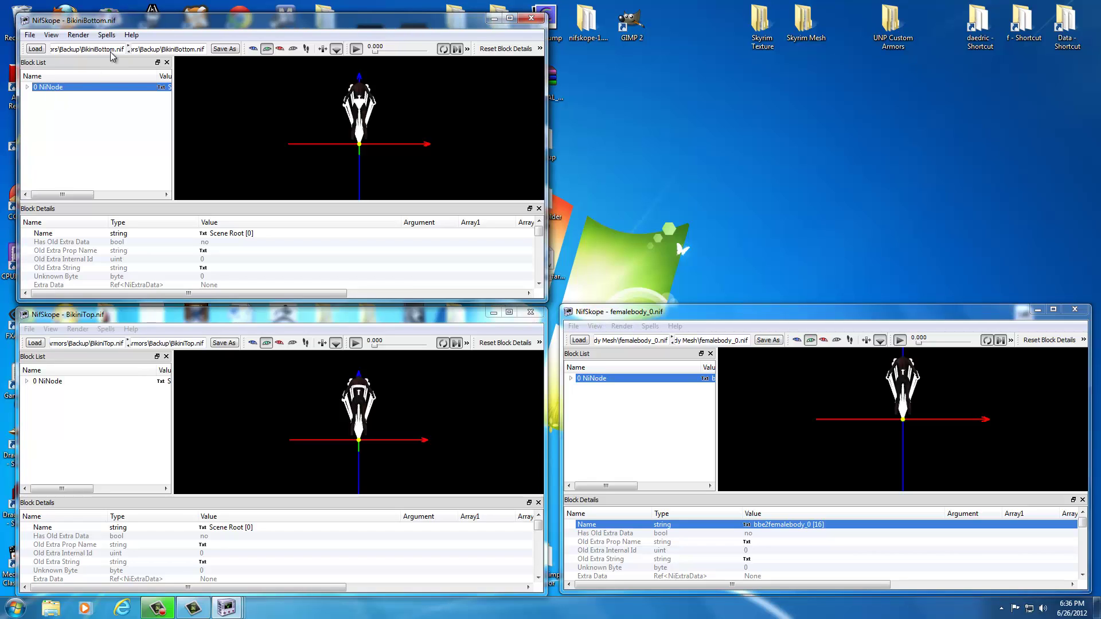
{"action": "double_click", "coordinate": [204, 235]}
{"action": "key", "text": "shift+Left"}
{"action": "key", "text": "shift+Left"}
{"action": "key", "text": "shift+Left"}
{"action": "key", "text": "shift+Left"}
{"action": "key", "text": "shift+Left"}
{"action": "key", "text": "shift+Left"}
{"action": "key", "text": "shift+Left"}
{"action": "key", "text": "shift+Left"}
{"action": "key", "text": "shift+Left"}
{"action": "key", "text": "shift+Left"}
{"action": "key", "text": "ctrl+v"}
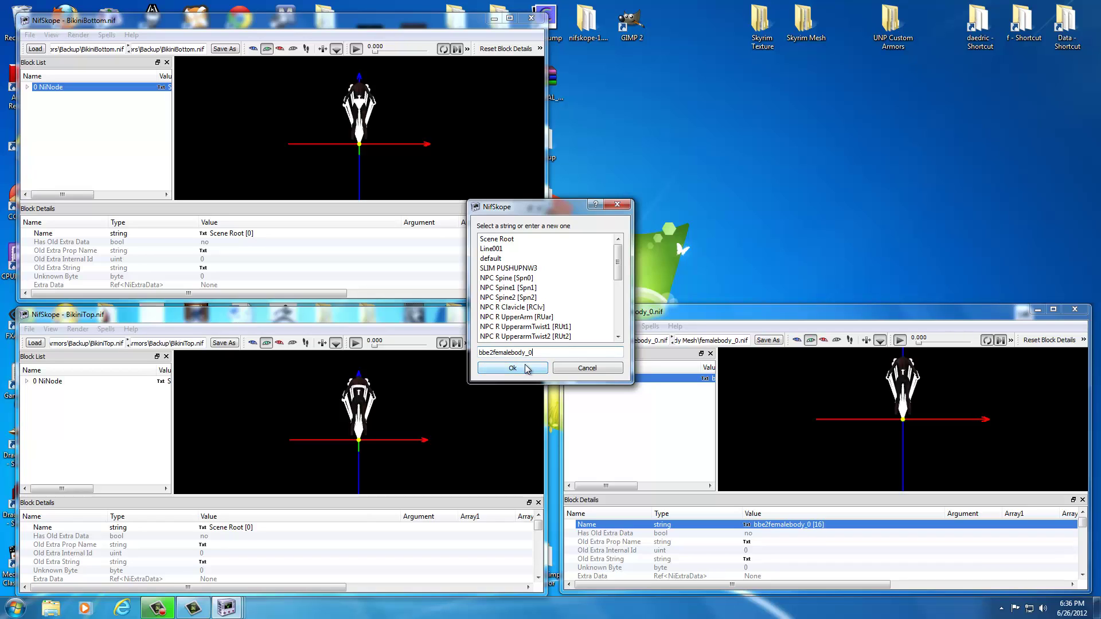
{"action": "left_click", "coordinate": [524, 367]}
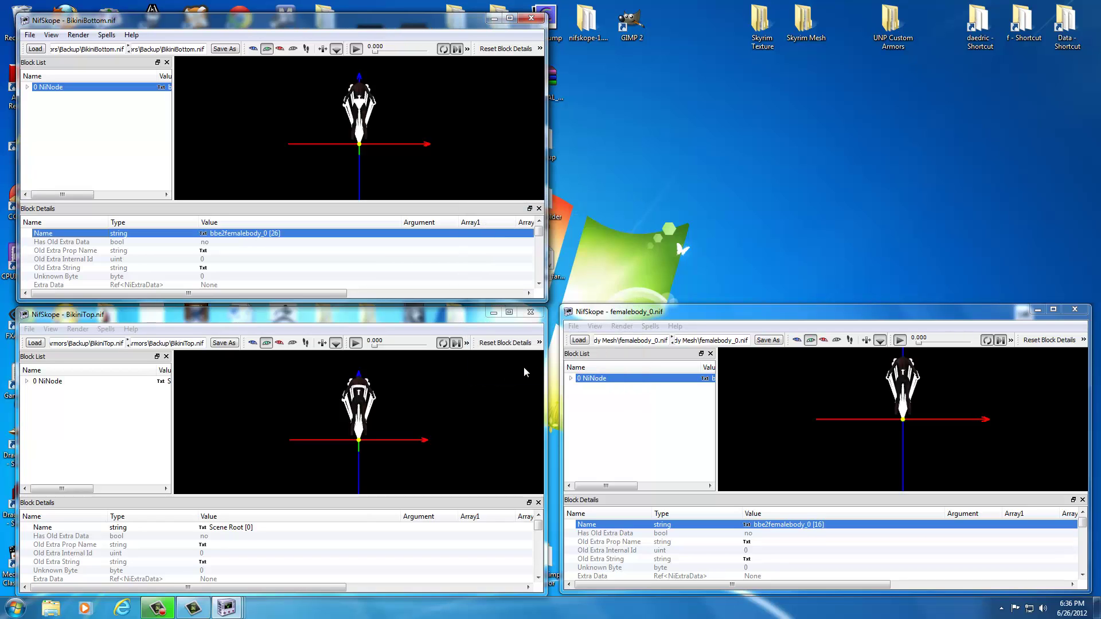
Set the name of the root NiNode in BikiniTop.nif to bbe2femalebody_0
{"action": "left_click", "coordinate": [50, 382]}
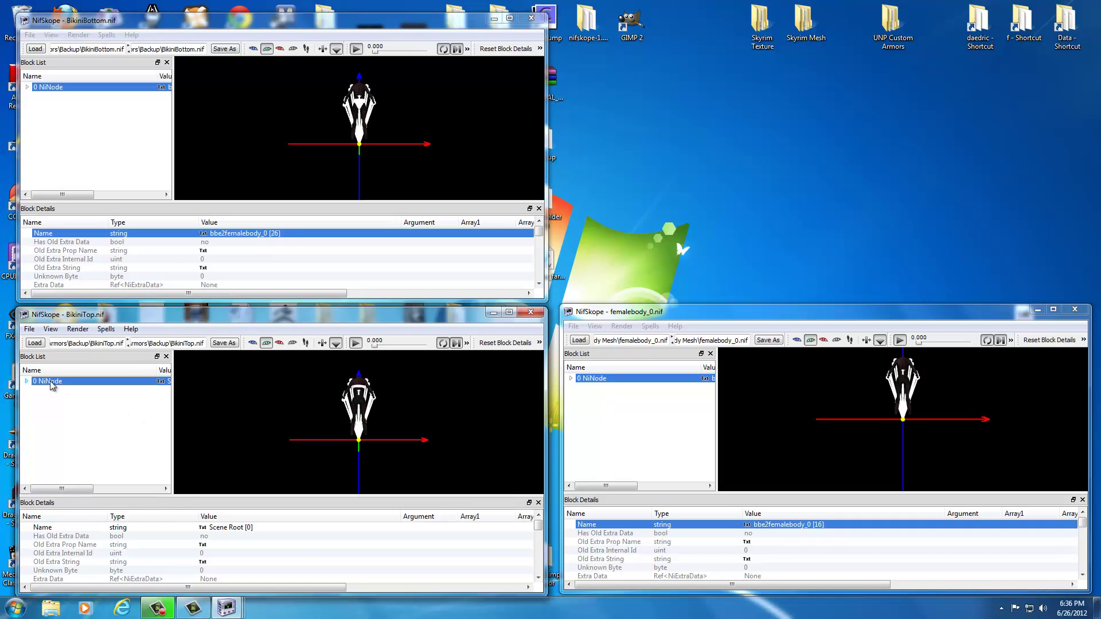
{"action": "double_click", "coordinate": [205, 527]}
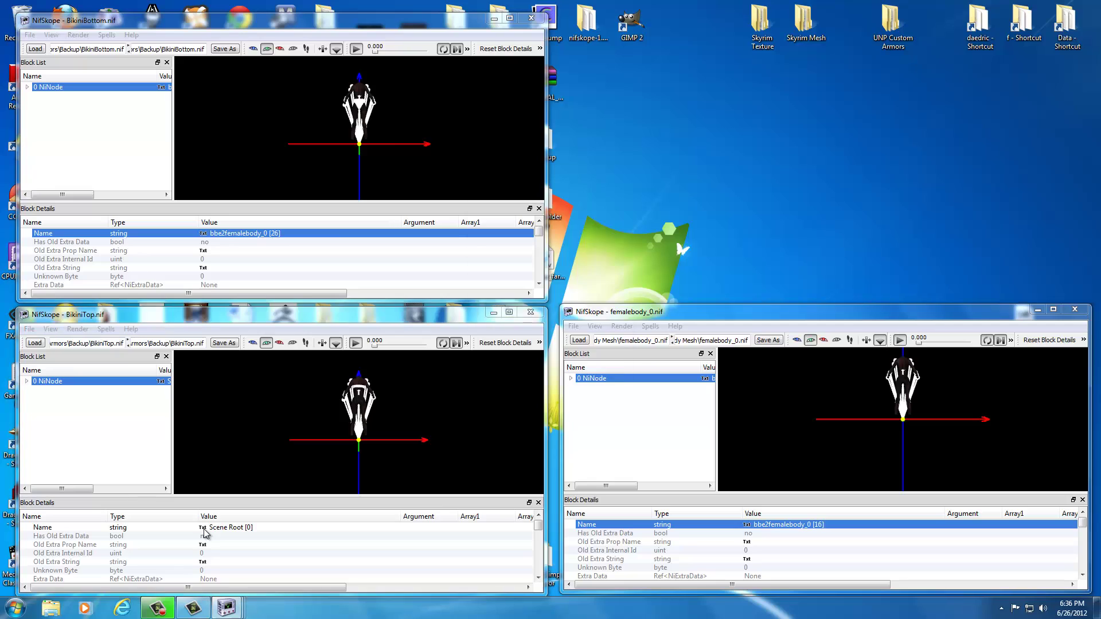
{"action": "key", "text": "Tab"}
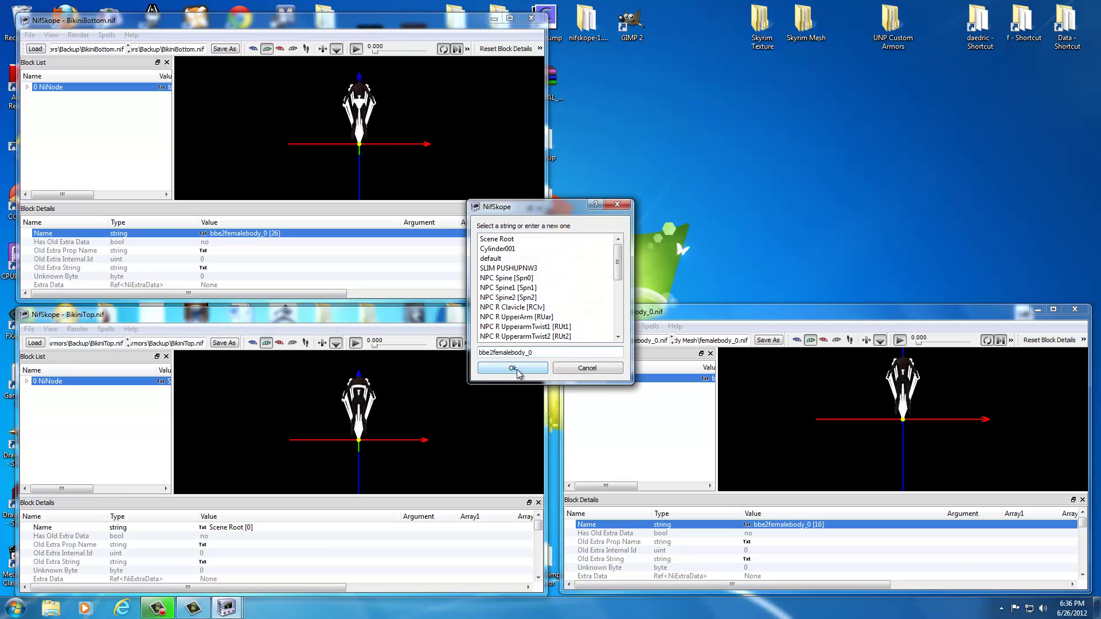
{"action": "left_click", "coordinate": [517, 370]}
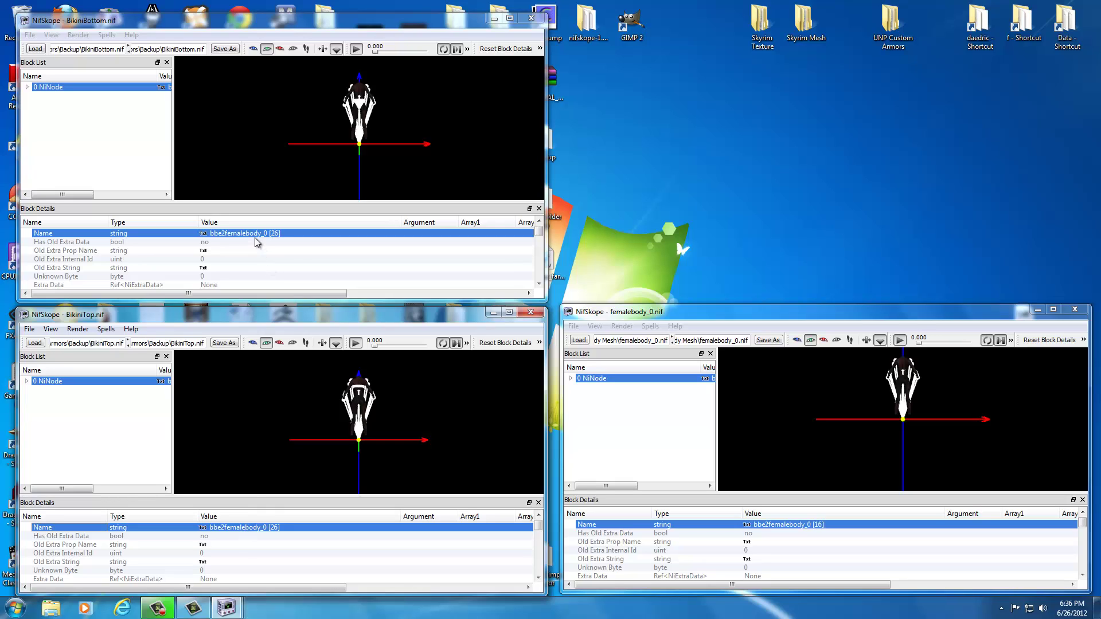
Identify which NiTriShape blocks in BikiniBottom.nif hold the bikini bottom and the body mesh
{"action": "left_click", "coordinate": [394, 109]}
{"action": "scroll", "coordinate": [394, 109], "scroll_direction": "up", "scroll_amount": 5}
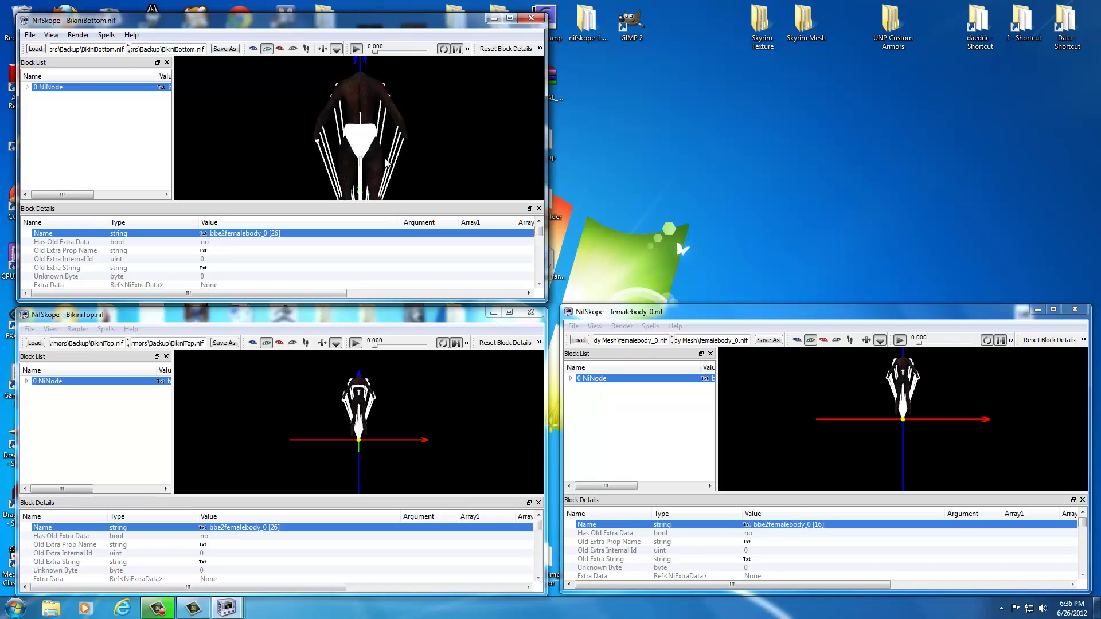
{"action": "left_click", "coordinate": [364, 141]}
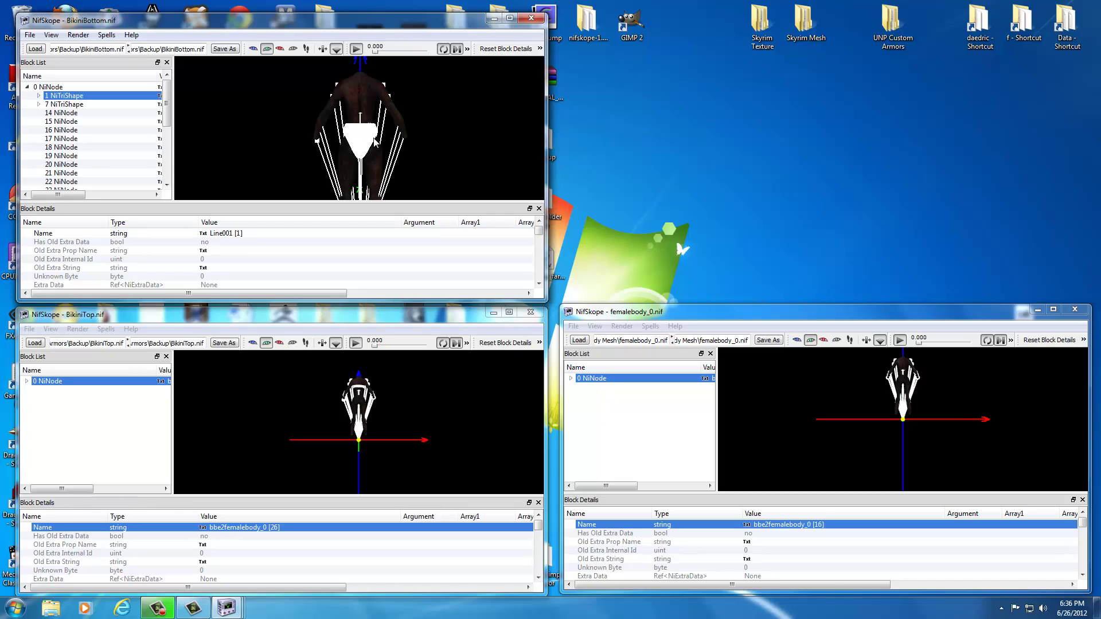
{"action": "left_click", "coordinate": [63, 105]}
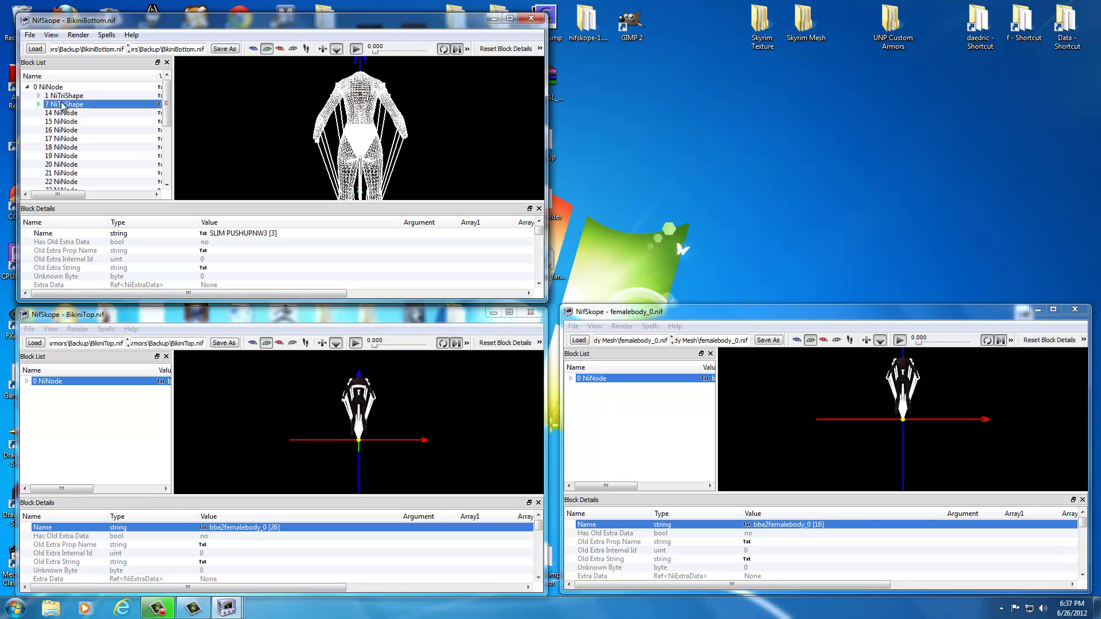
{"action": "left_click", "coordinate": [62, 97]}
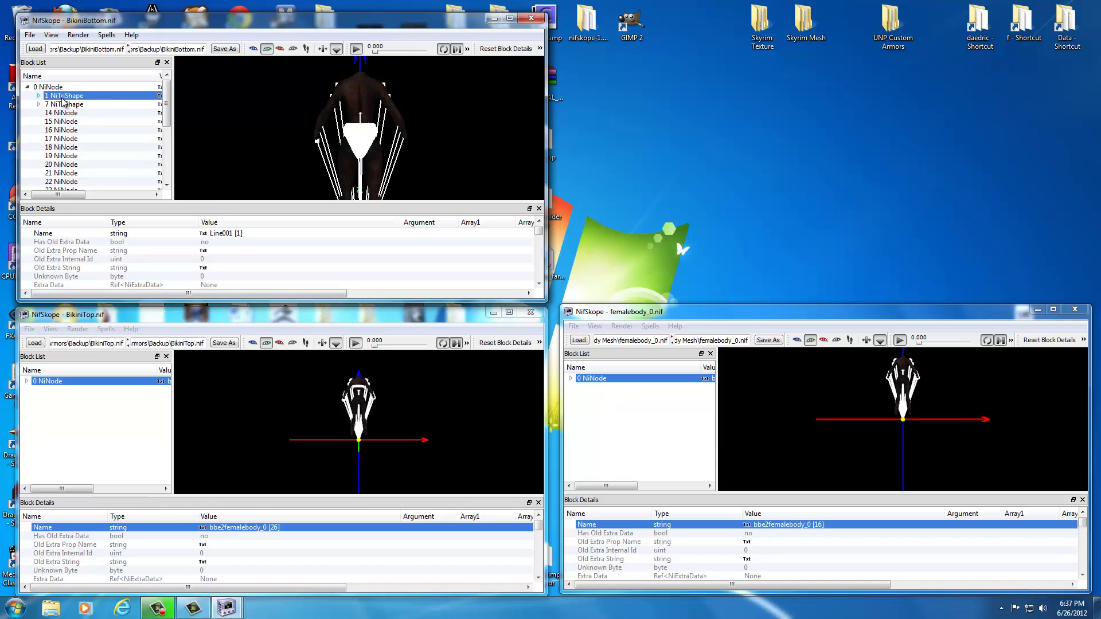
{"action": "mouse_move", "coordinate": [64, 101]}
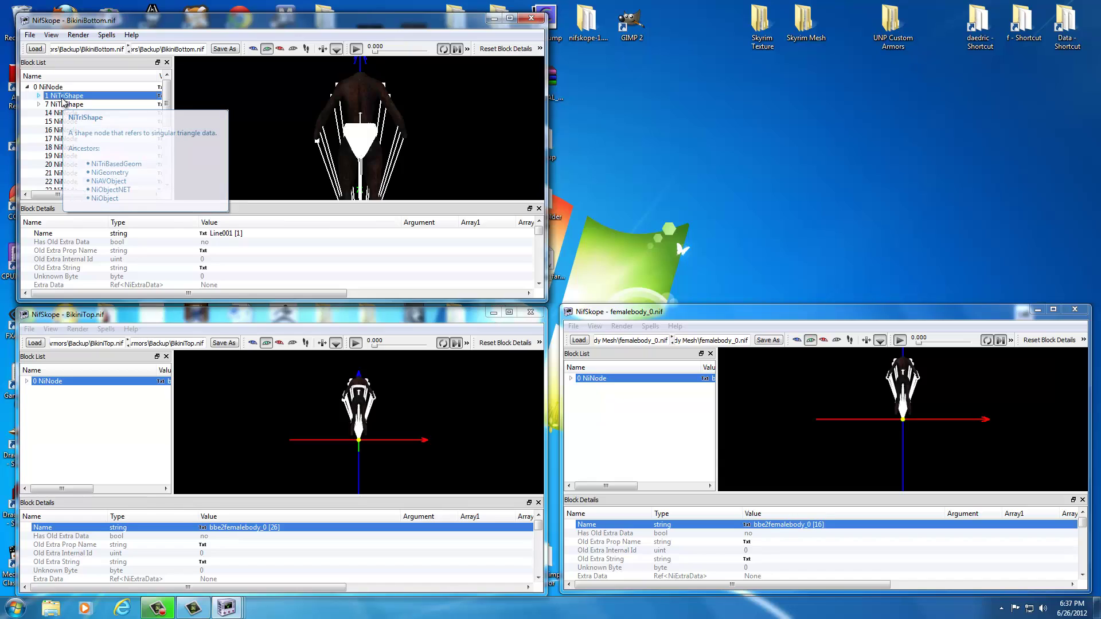
Expand the root NiNode in femalebody_0.nif and go to the last block in its list
{"action": "left_click", "coordinate": [607, 406]}
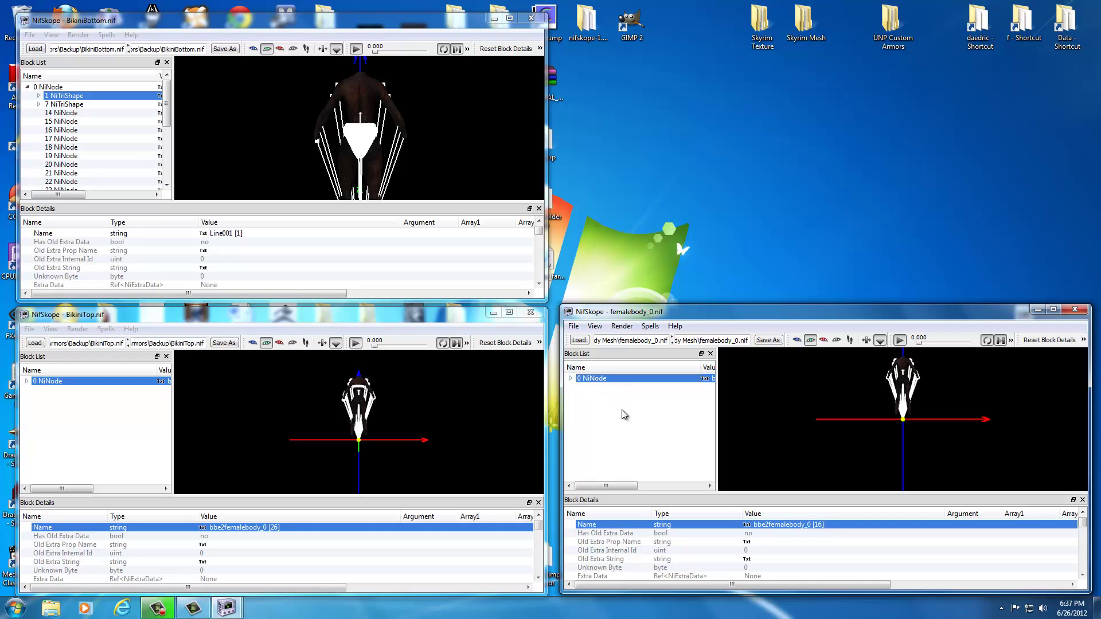
{"action": "key", "text": "Right"}
{"action": "key", "text": "End"}
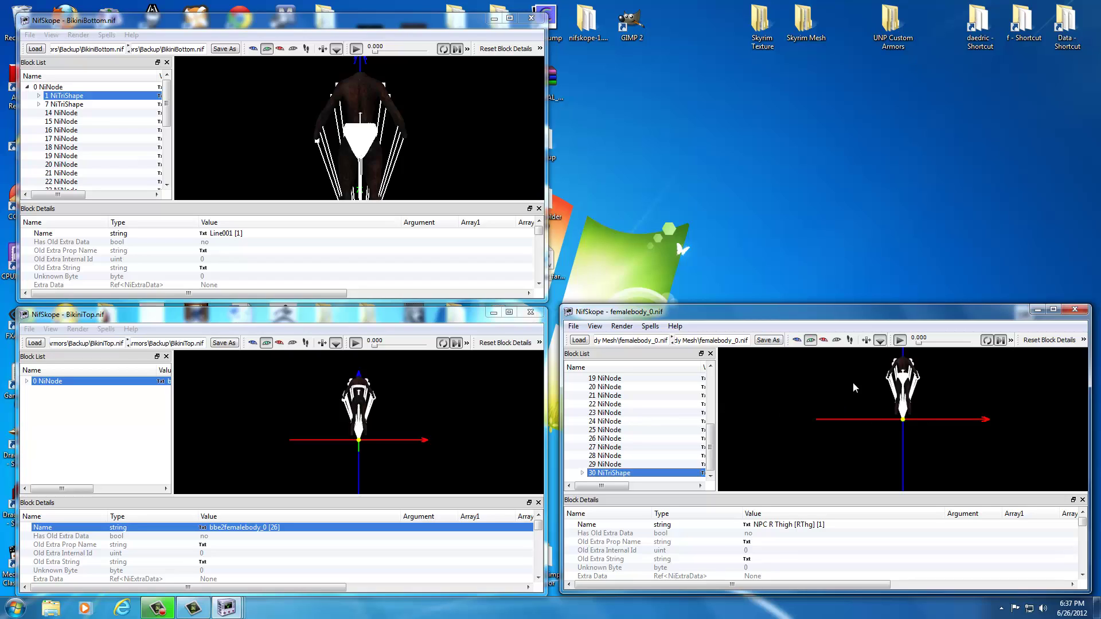
Identify the bikini top and body NiTriShape blocks in BikiniTop.nif, and return to the start of the block list in femalebody_0.nif
{"action": "left_click", "coordinate": [249, 401]}
{"action": "left_click_drag", "start_coordinate": [309, 398], "coordinate": [318, 452]}
{"action": "scroll", "coordinate": [290, 373], "scroll_direction": "up", "scroll_amount": 5}
{"action": "left_click_drag", "start_coordinate": [290, 374], "coordinate": [293, 443]}
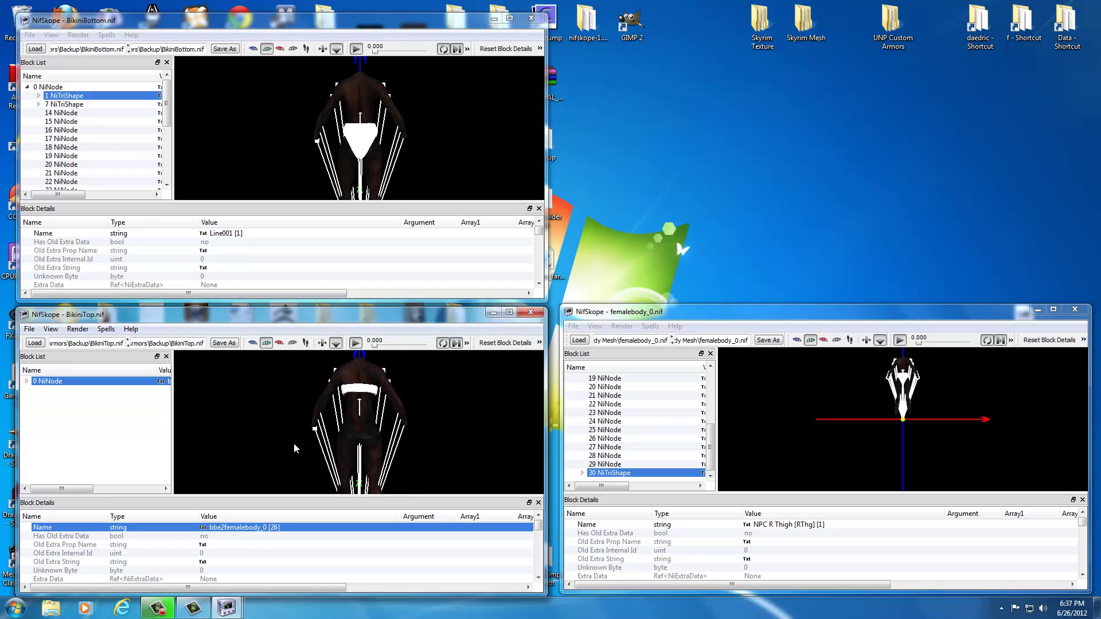
{"action": "left_click", "coordinate": [363, 391]}
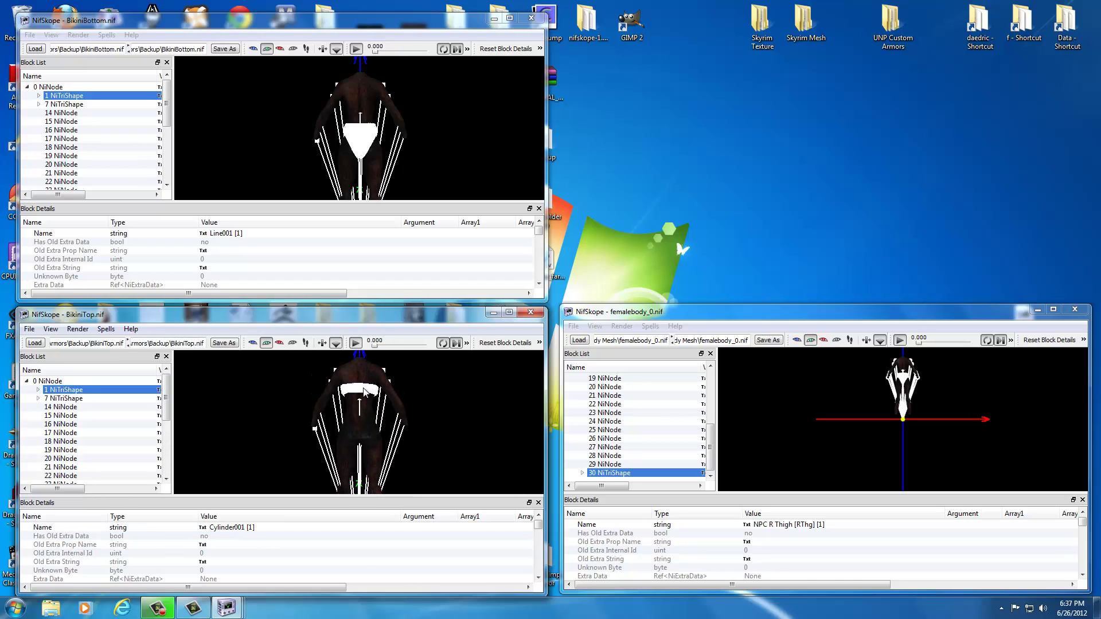
{"action": "left_click", "coordinate": [66, 399]}
{"action": "left_click", "coordinate": [66, 391]}
{"action": "left_click_drag", "start_coordinate": [711, 454], "coordinate": [713, 380]}
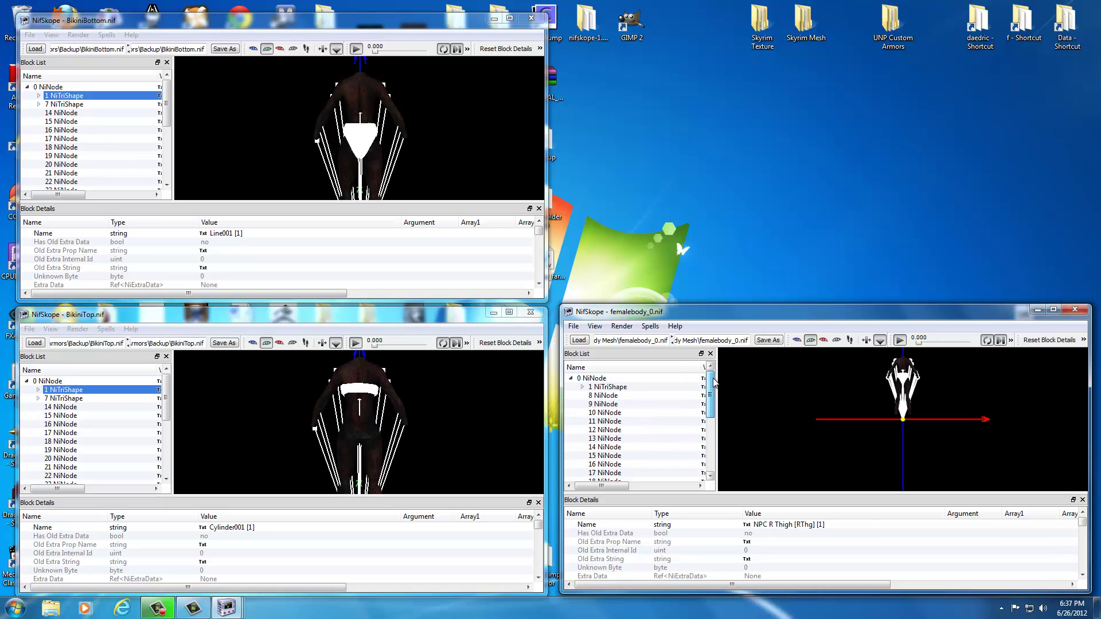
Go to the last NiTriShape in femalebody_0.nif with the bikini body in close view, and close the BikiniTop.nif and BikiniBottom.nif windows
{"action": "left_click", "coordinate": [594, 380]}
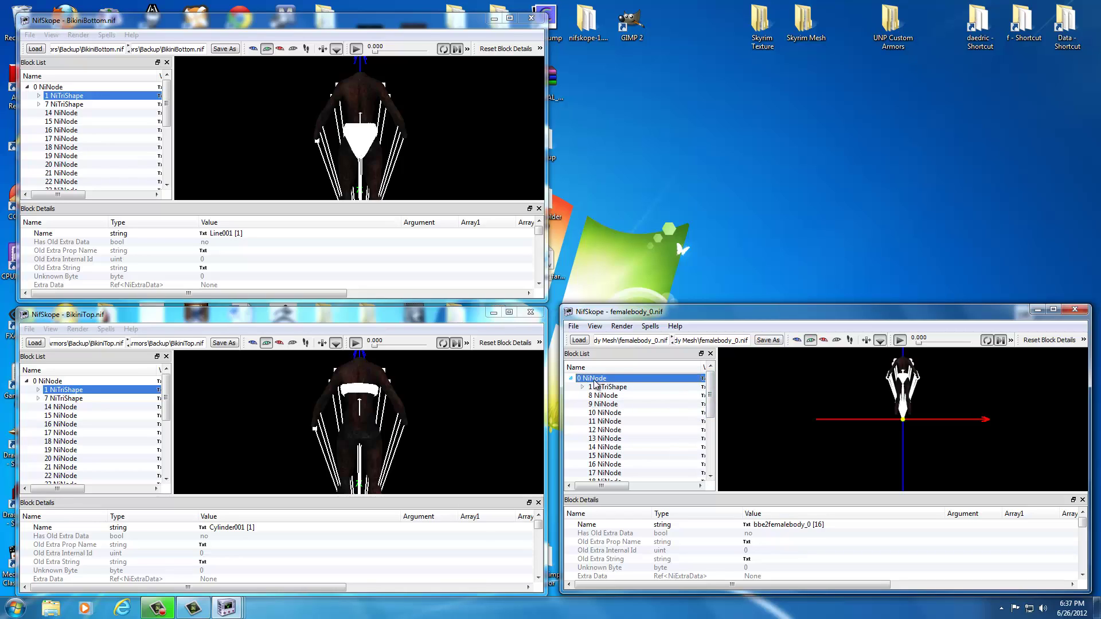
{"action": "mouse_move", "coordinate": [598, 383]}
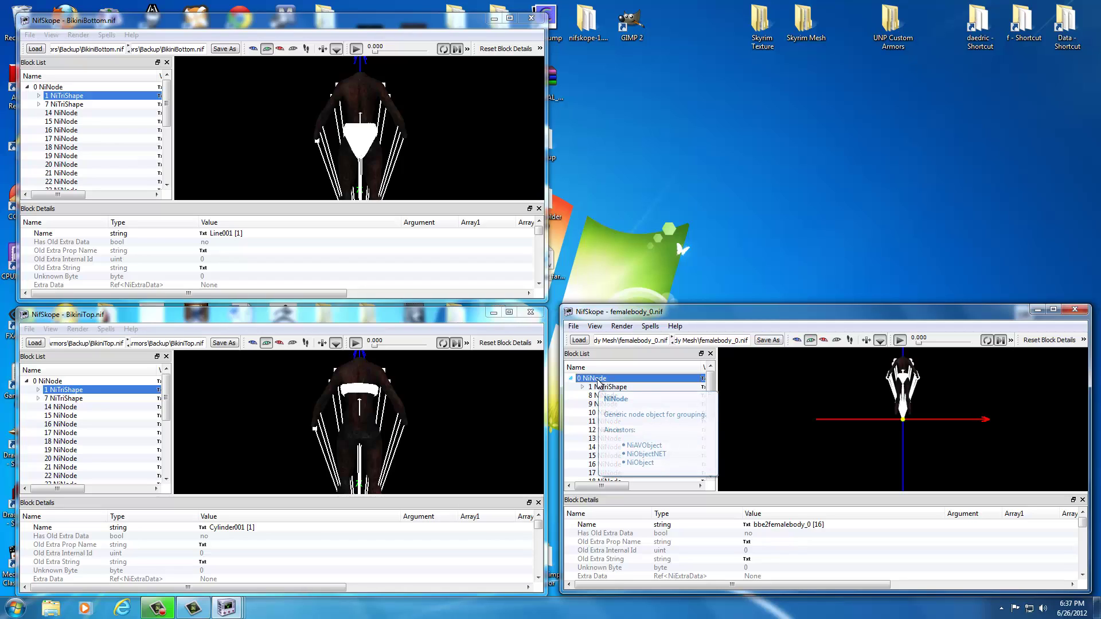
{"action": "key", "text": "End"}
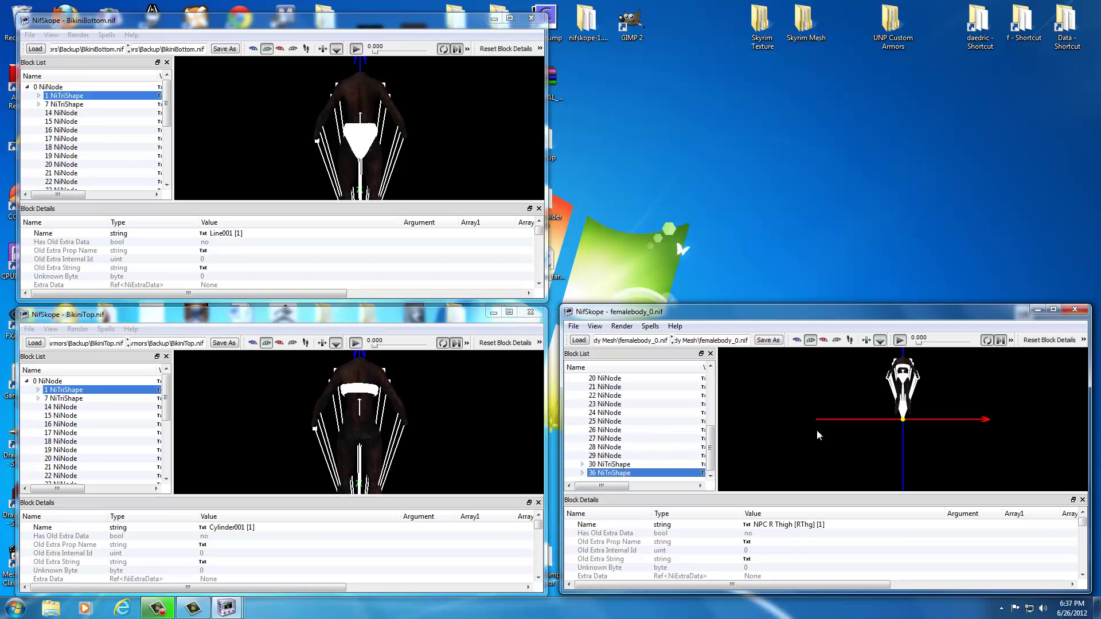
{"action": "left_click_drag", "start_coordinate": [862, 367], "coordinate": [827, 428]}
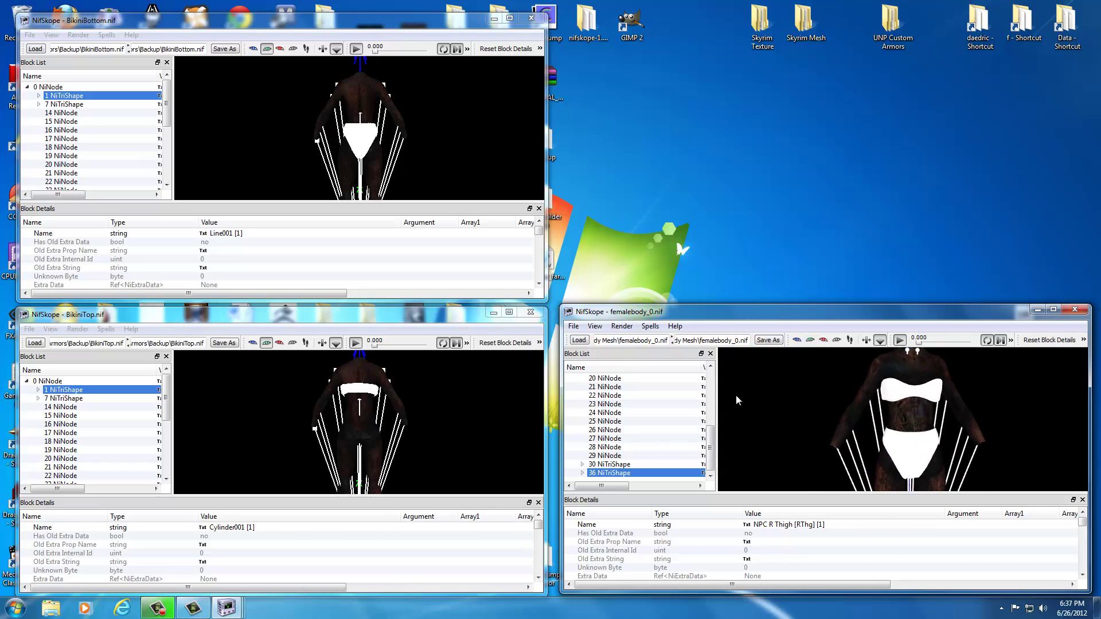
{"action": "left_click", "coordinate": [529, 313]}
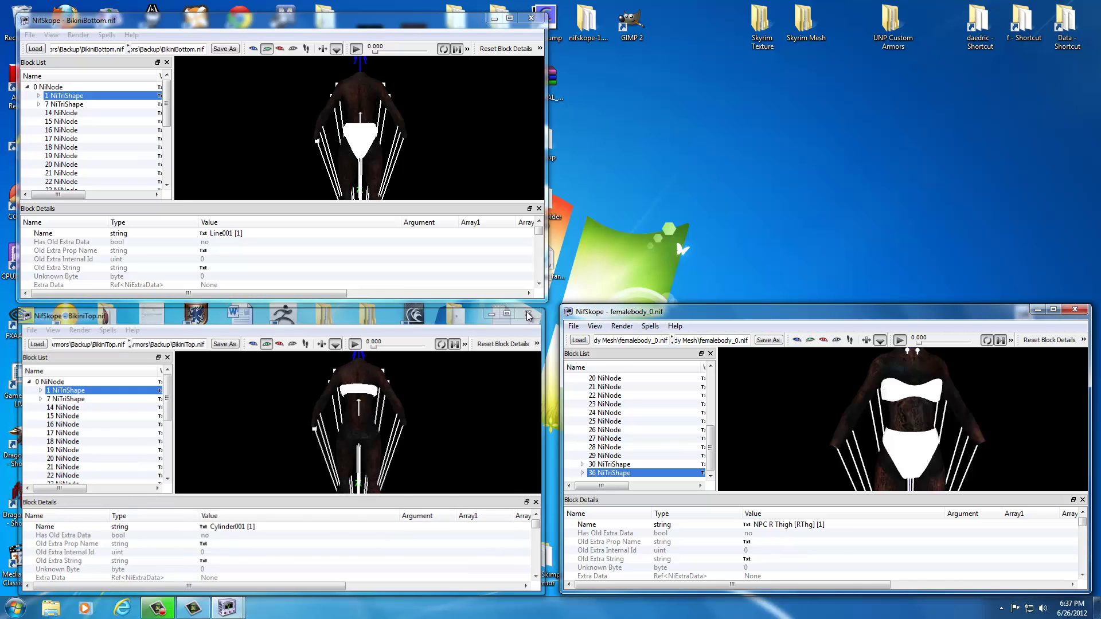
{"action": "left_click", "coordinate": [531, 18]}
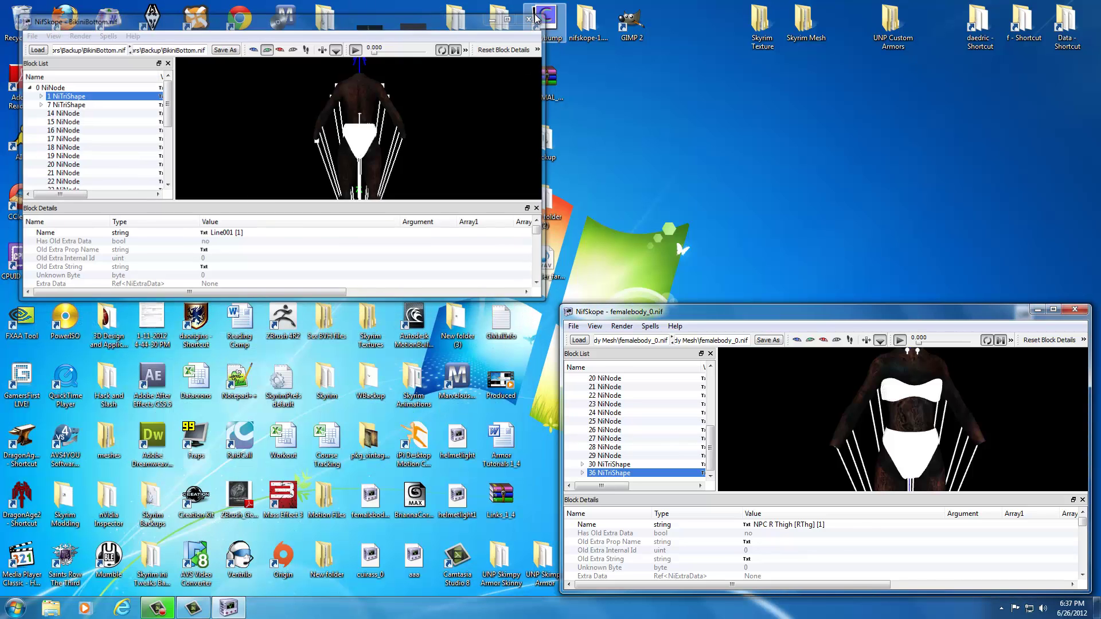
Delete the NiMaterialProperty under the bikini top's NiTriShape, block 36, in femalebody_0.nif
{"action": "mouse_move", "coordinate": [800, 393]}
{"action": "left_mouse_down"}
{"action": "mouse_move", "coordinate": [1014, 402]}
{"action": "mouse_move", "coordinate": [804, 400]}
{"action": "left_mouse_up"}
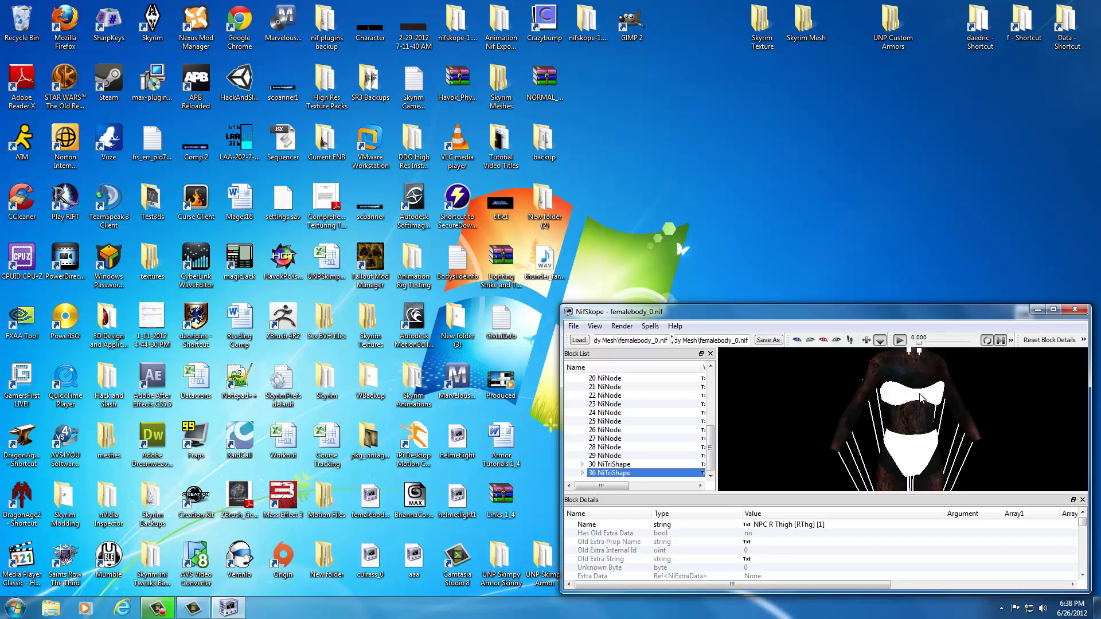
{"action": "left_click", "coordinate": [582, 473]}
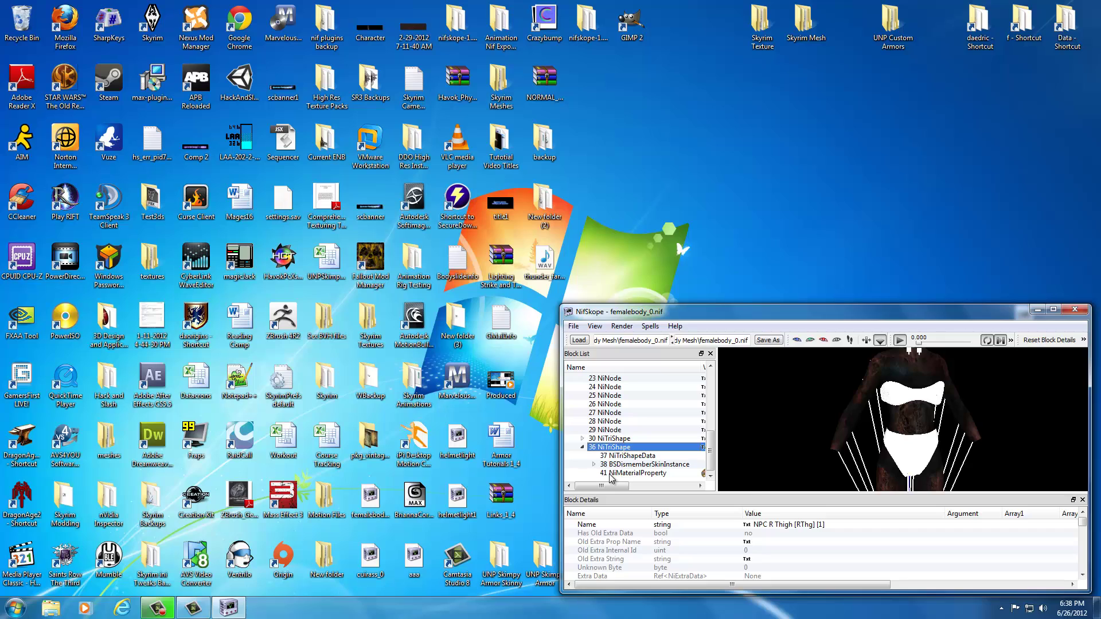
{"action": "mouse_move", "coordinate": [632, 476]}
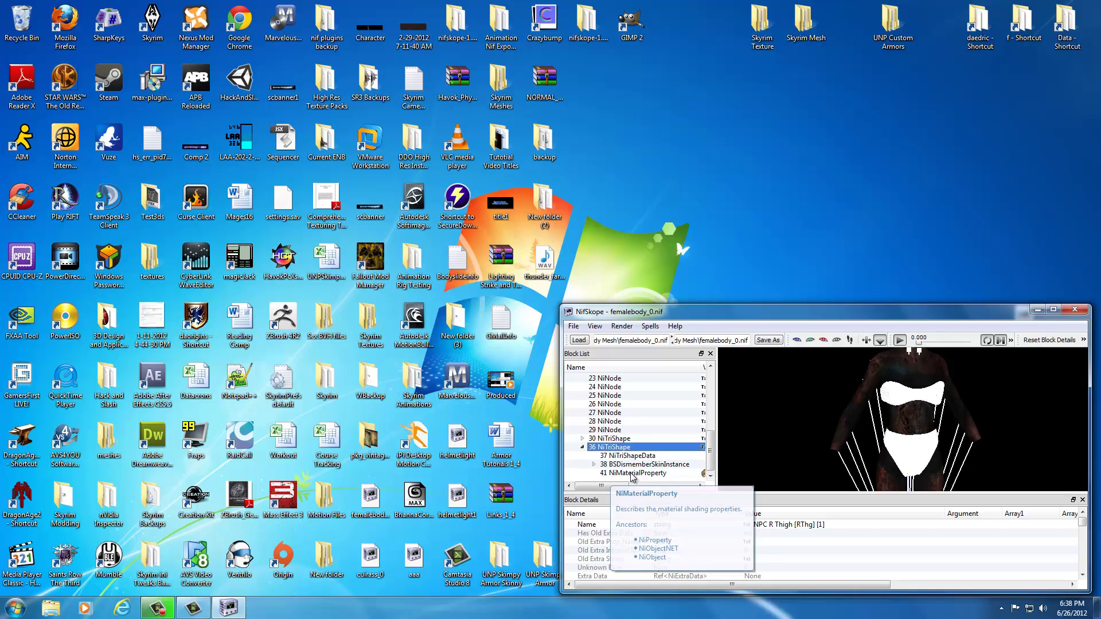
{"action": "left_click", "coordinate": [633, 473]}
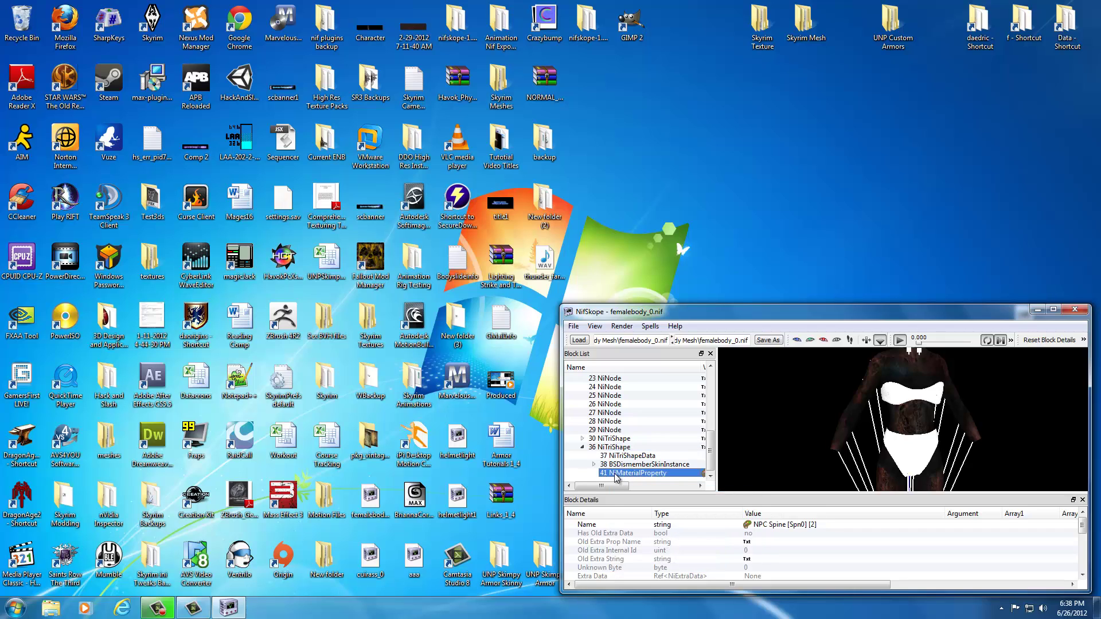
{"action": "mouse_move", "coordinate": [618, 477]}
{"action": "left_click", "coordinate": [899, 395]}
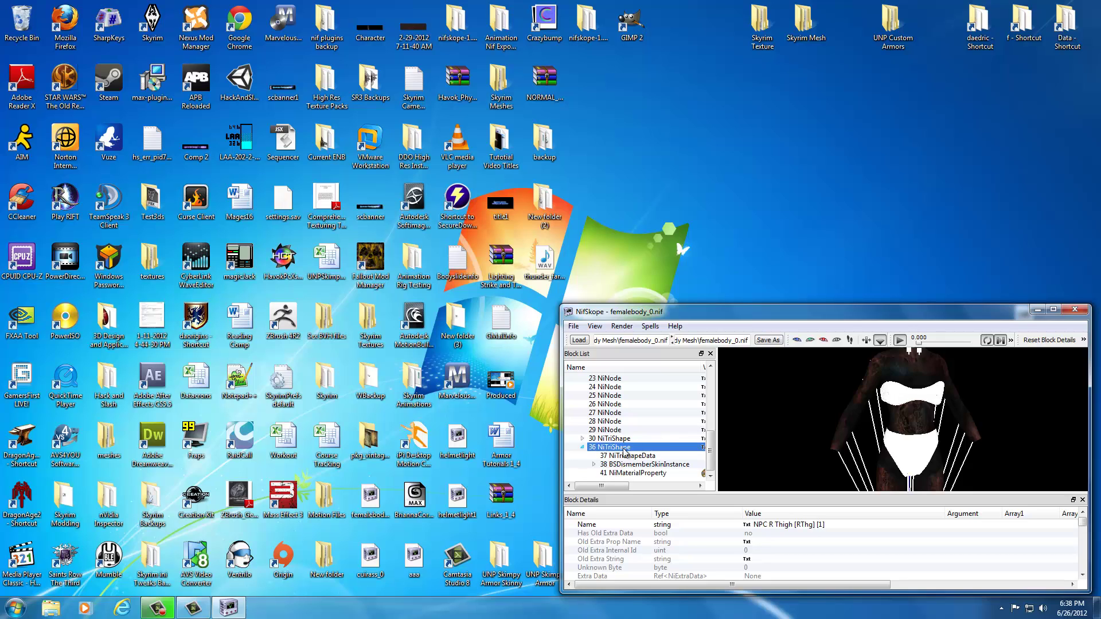
{"action": "left_click", "coordinate": [583, 448]}
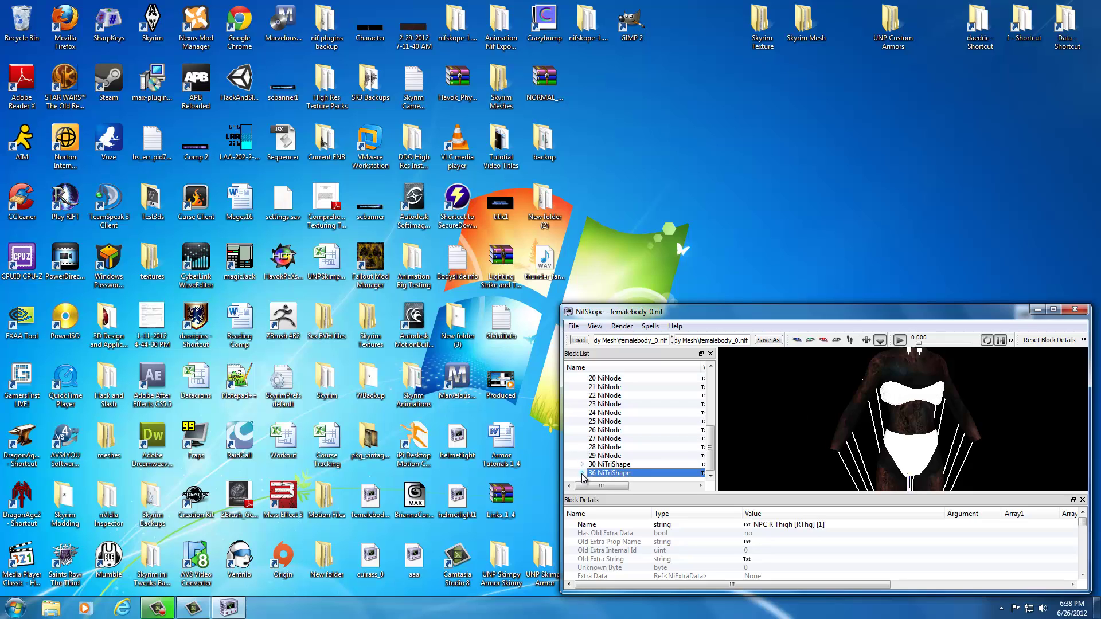
{"action": "left_click", "coordinate": [582, 472]}
{"action": "left_click", "coordinate": [619, 473]}
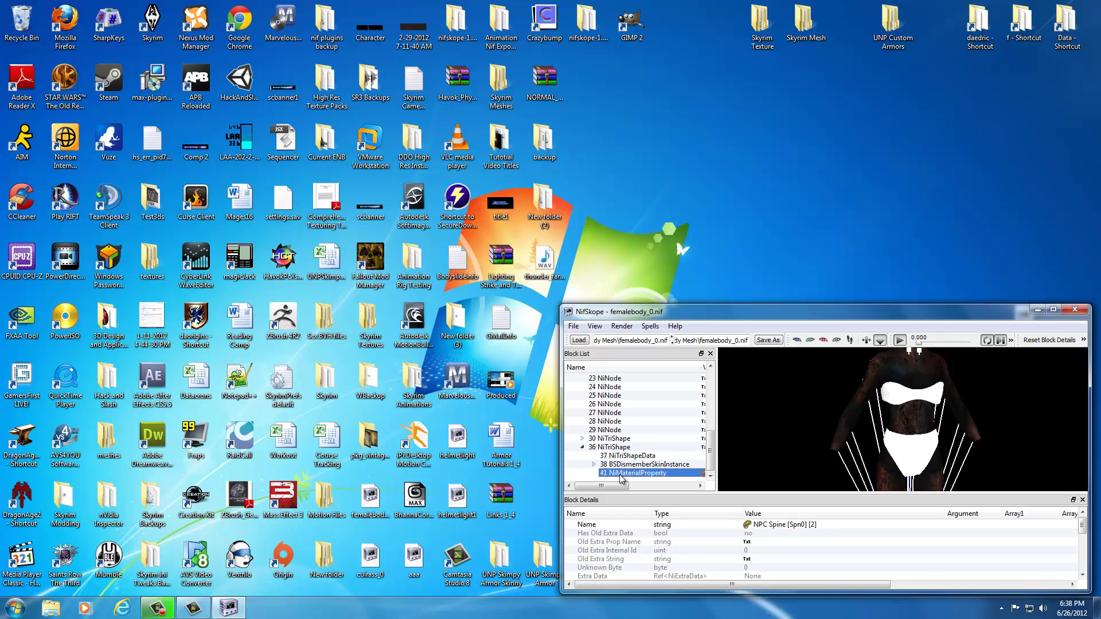
{"action": "mouse_move", "coordinate": [650, 478]}
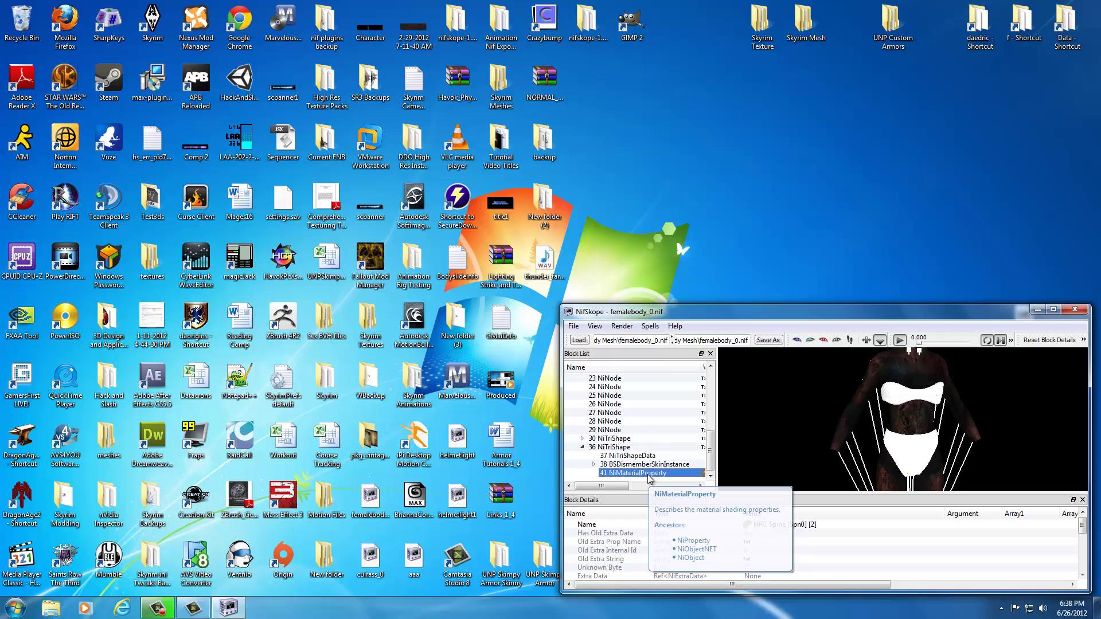
{"action": "key", "text": "Delete"}
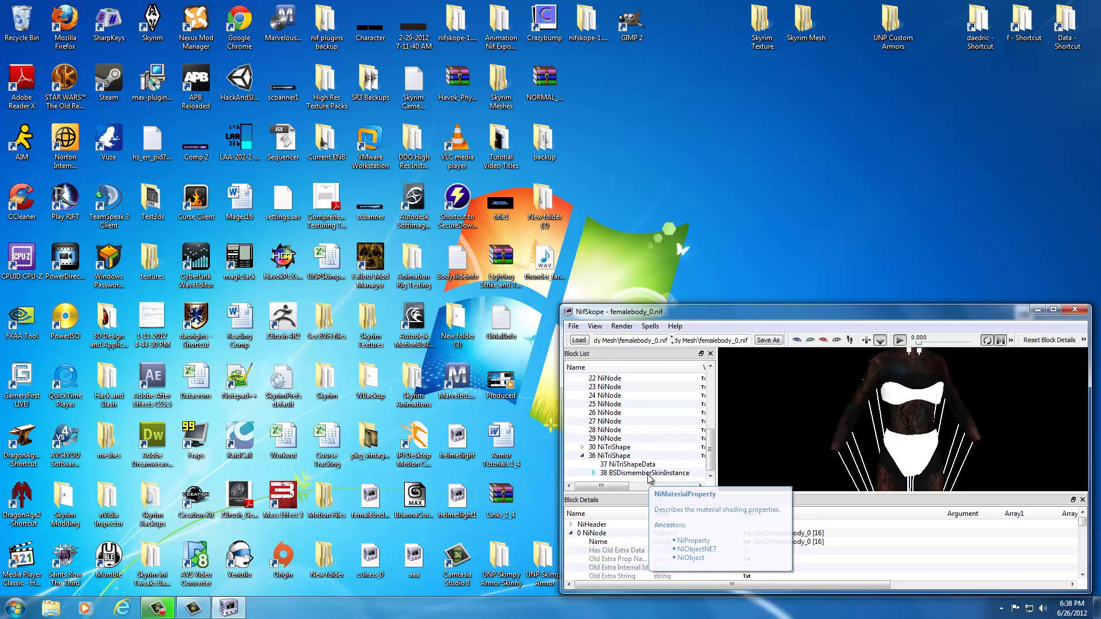
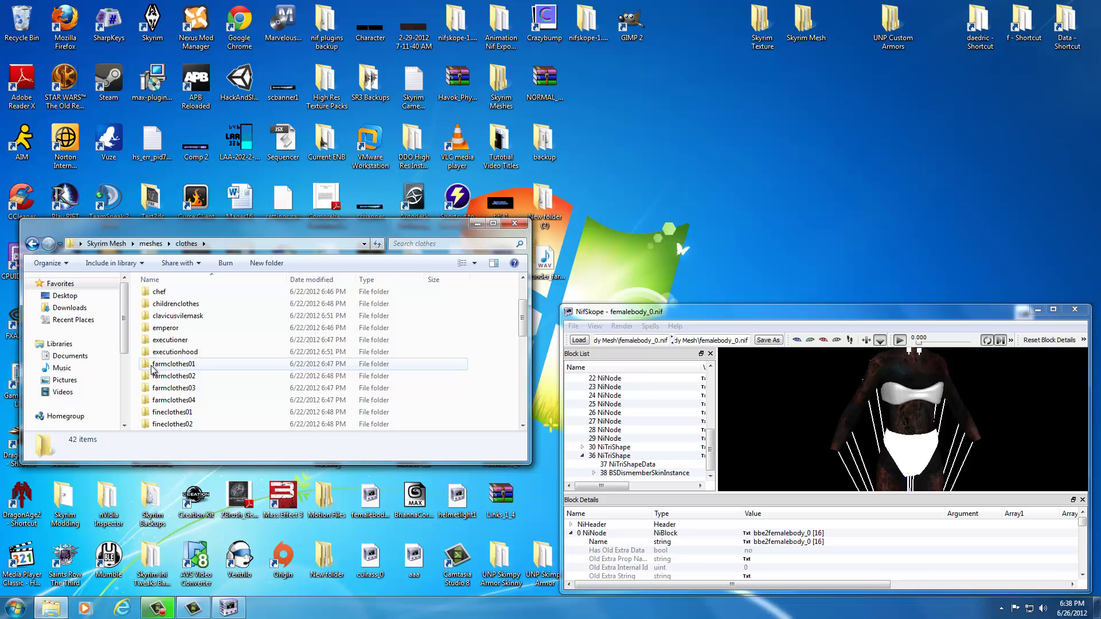
Open torsof_0.nif from the farmclothes01 folder under the Skyrim clothes meshes, and close the folder window
{"action": "double_click", "coordinate": [180, 364]}
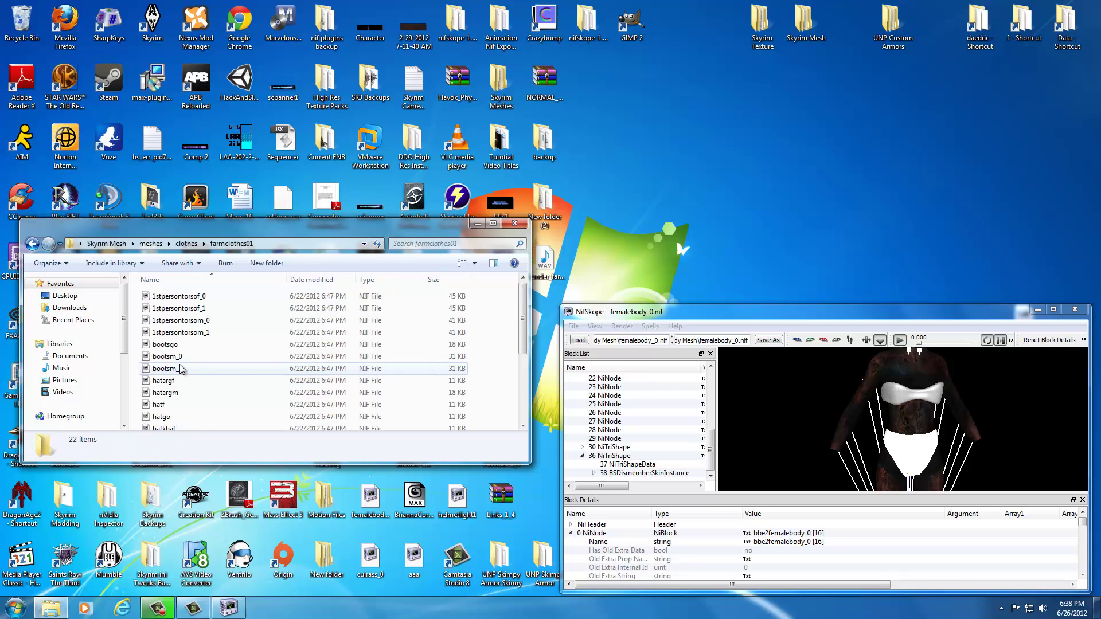
{"action": "scroll", "coordinate": [181, 342], "scroll_direction": "down", "scroll_amount": 4}
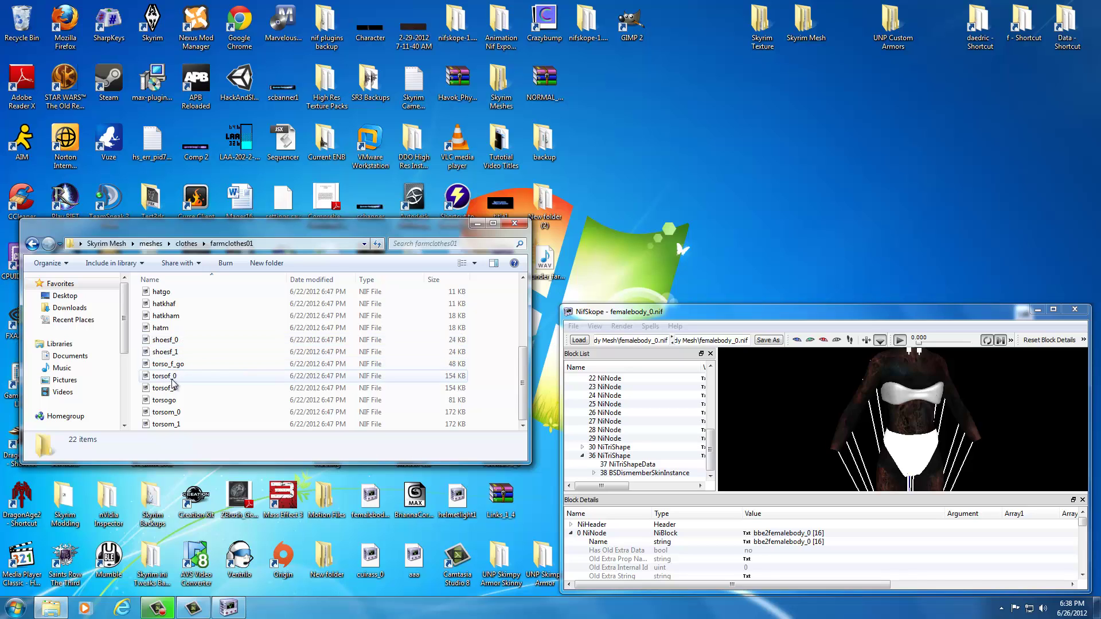
{"action": "double_click", "coordinate": [173, 381]}
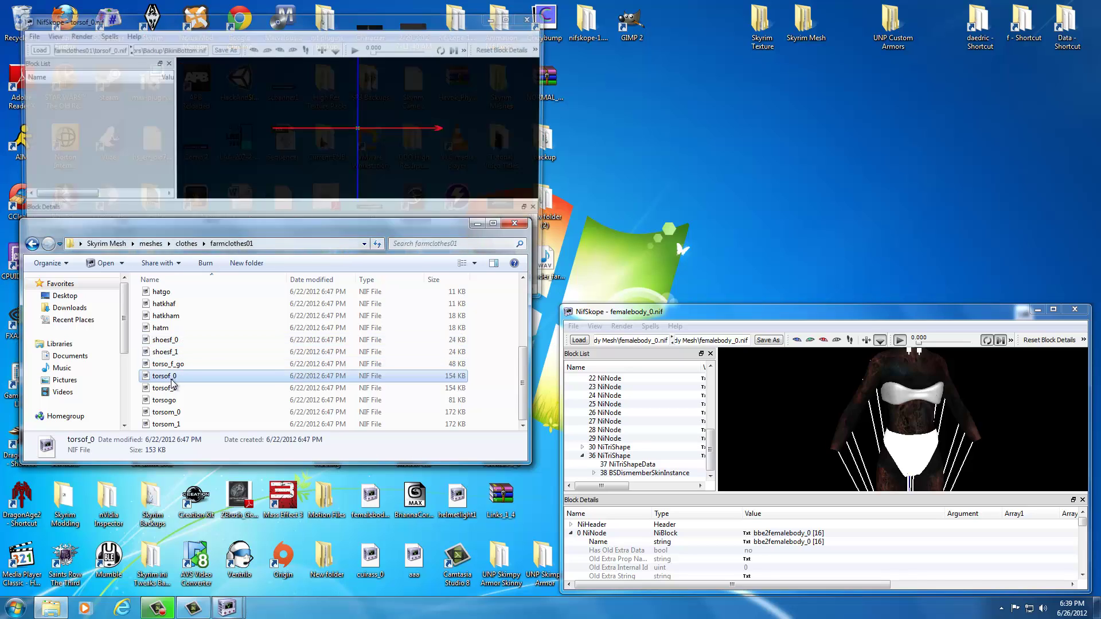
{"action": "left_click", "coordinate": [514, 223]}
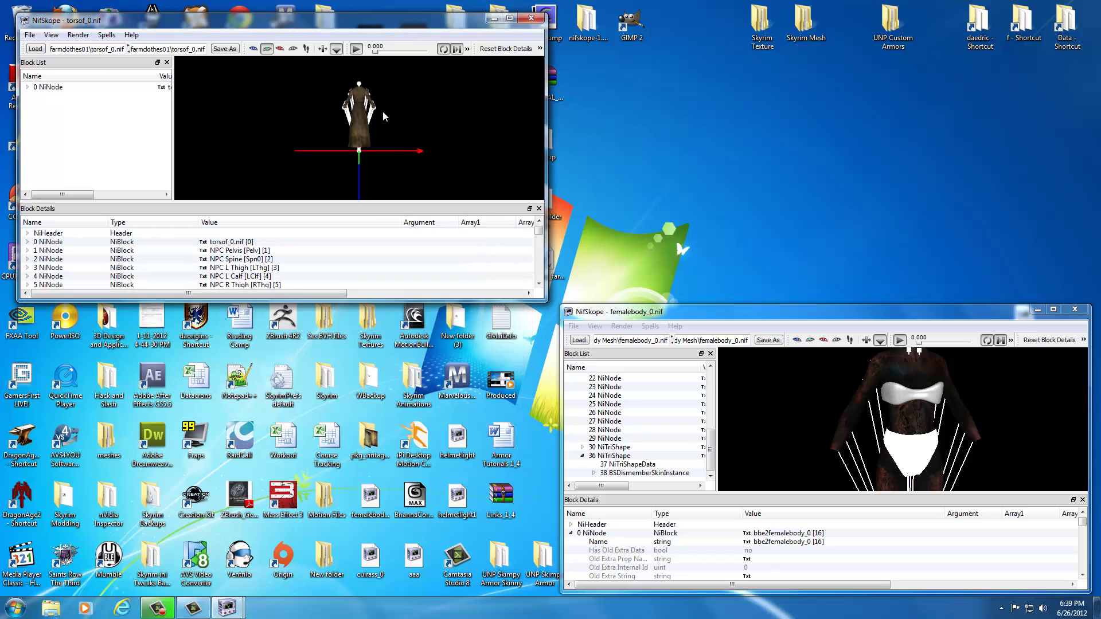
Copy the BSLightingShaderProperty branch of the dress's torso NiTriShape in torsof_0.nif
{"action": "scroll", "coordinate": [385, 137], "scroll_direction": "up", "scroll_amount": 5}
{"action": "left_click_drag", "start_coordinate": [389, 153], "coordinate": [367, 142]}
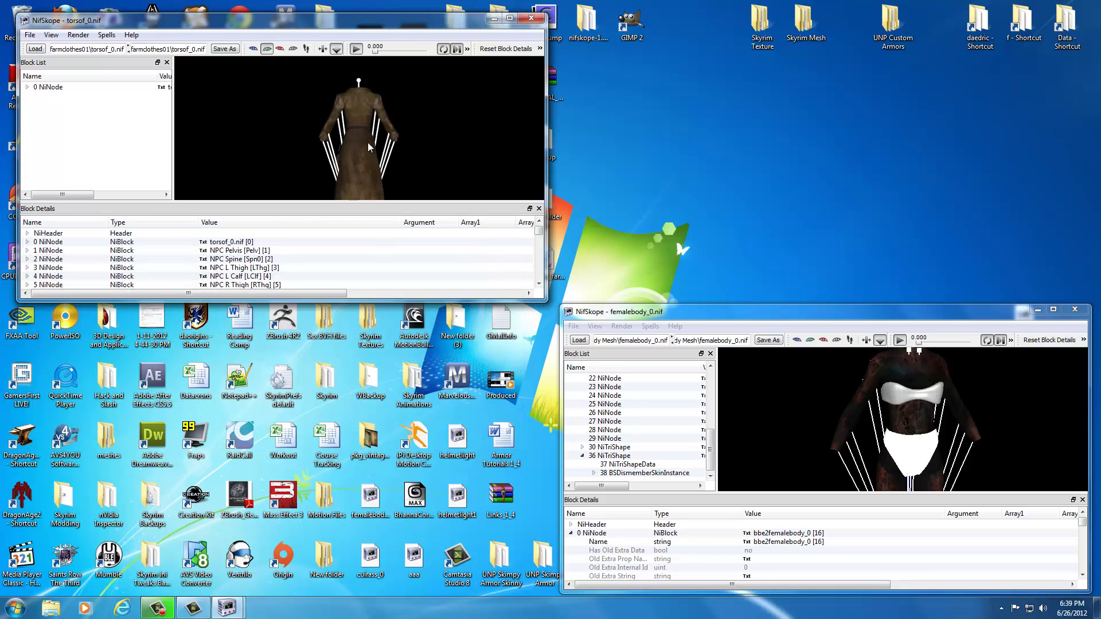
{"action": "left_click", "coordinate": [362, 152]}
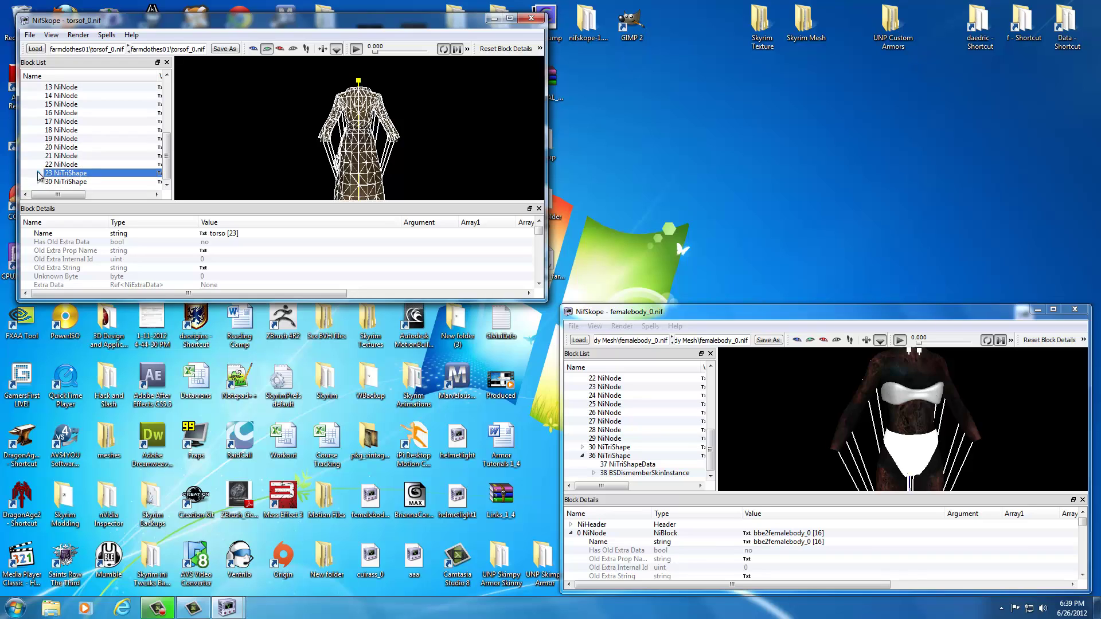
{"action": "left_click", "coordinate": [39, 174]}
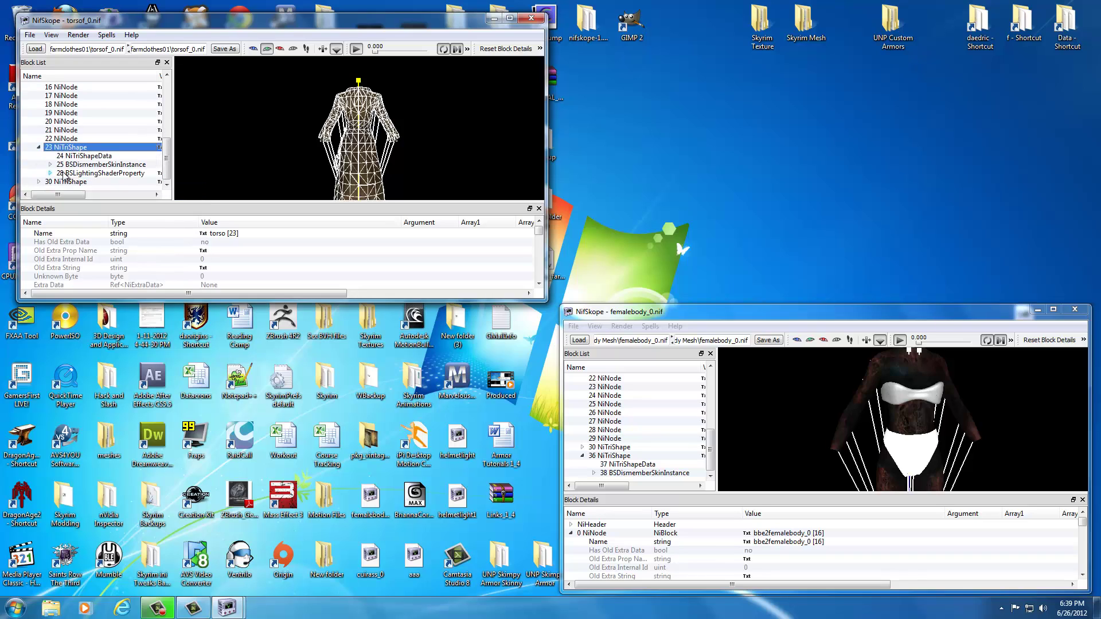
{"action": "left_click", "coordinate": [84, 174]}
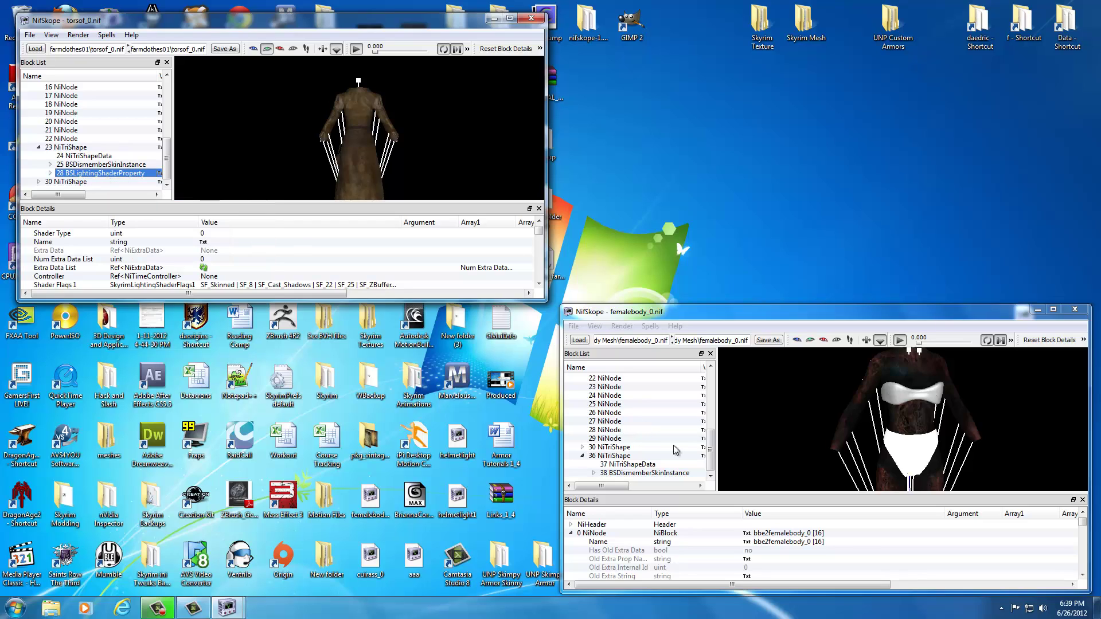
Paste the copied BSLightingShaderProperty branch into femalebody_0.nif
{"action": "left_click", "coordinate": [710, 452]}
{"action": "left_click", "coordinate": [628, 447]}
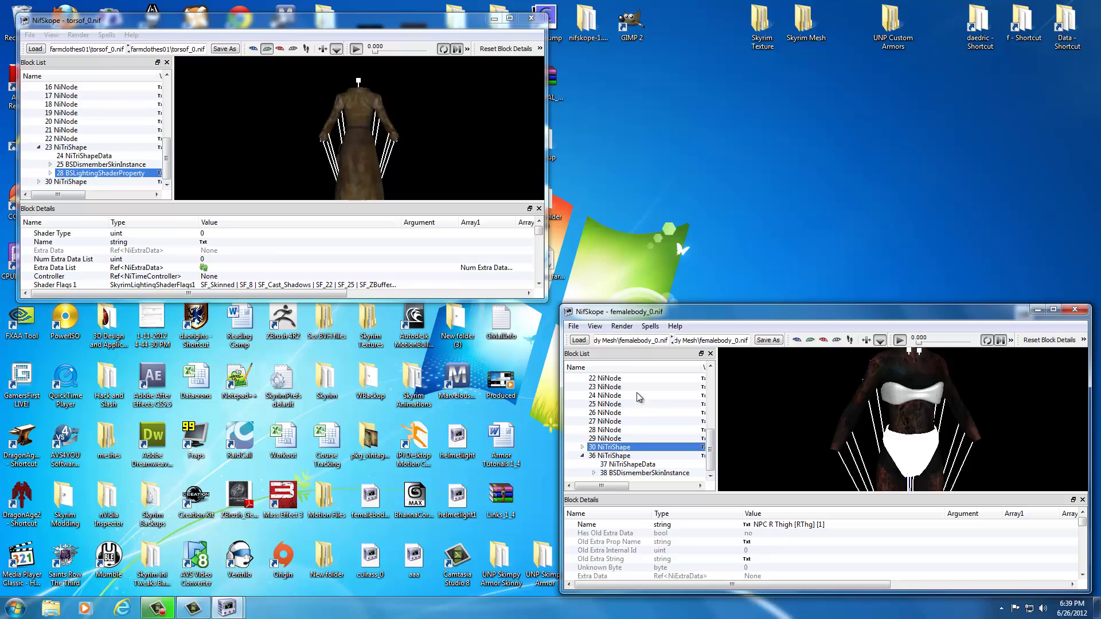
{"action": "key", "text": "End"}
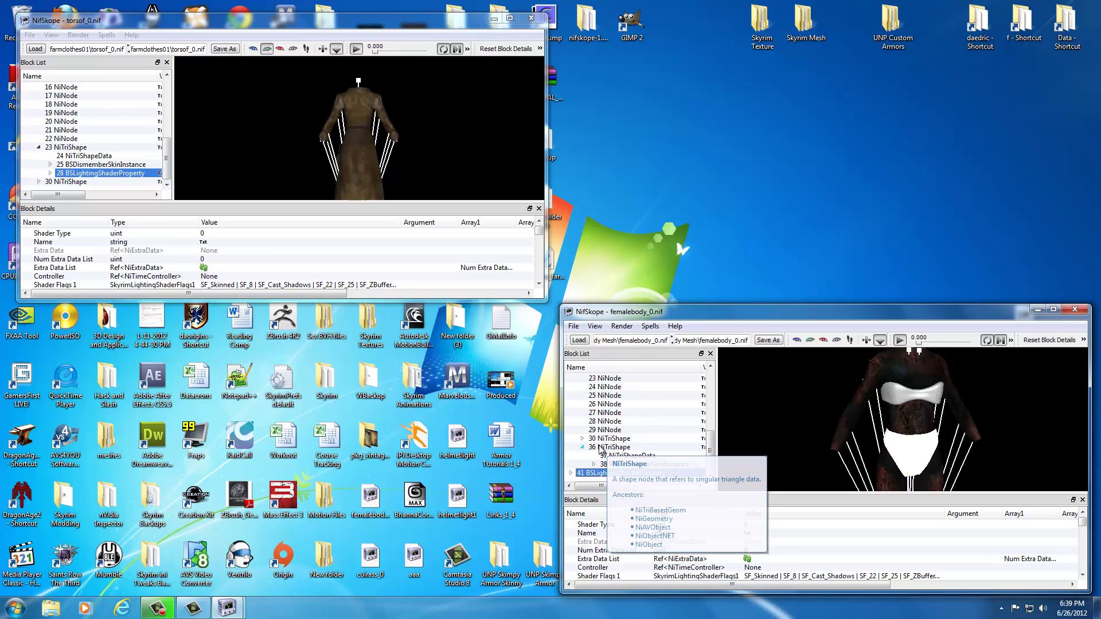
Set the first Properties reference of the bikini top's NiTriShape to 41, the pasted BSLightingShaderProperty
{"action": "left_click", "coordinate": [892, 395]}
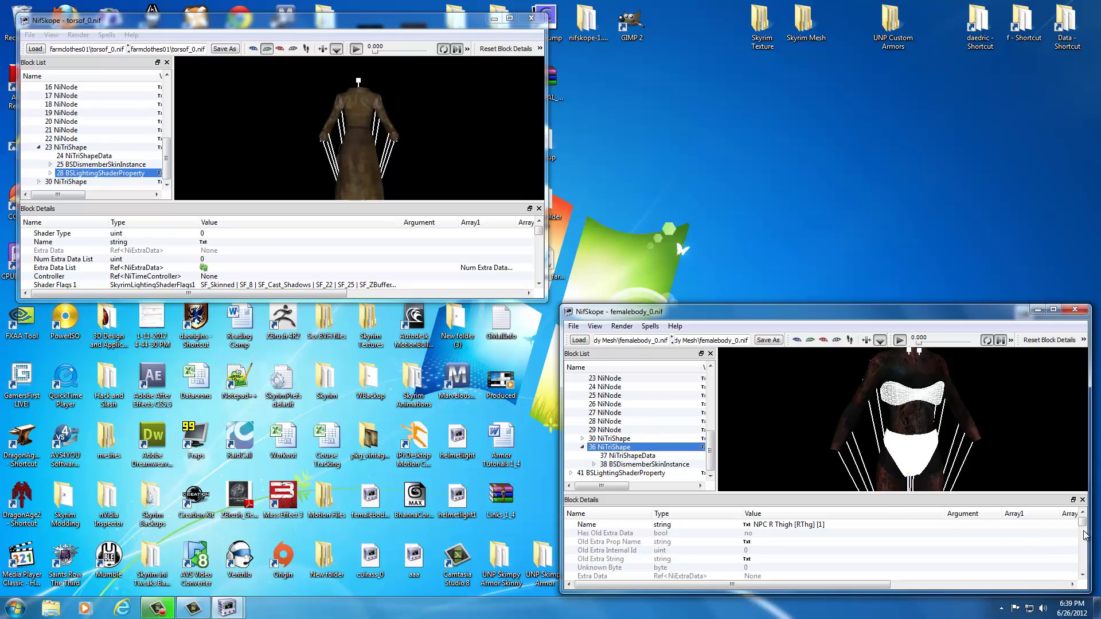
{"action": "left_click_drag", "start_coordinate": [1082, 526], "coordinate": [1081, 575]}
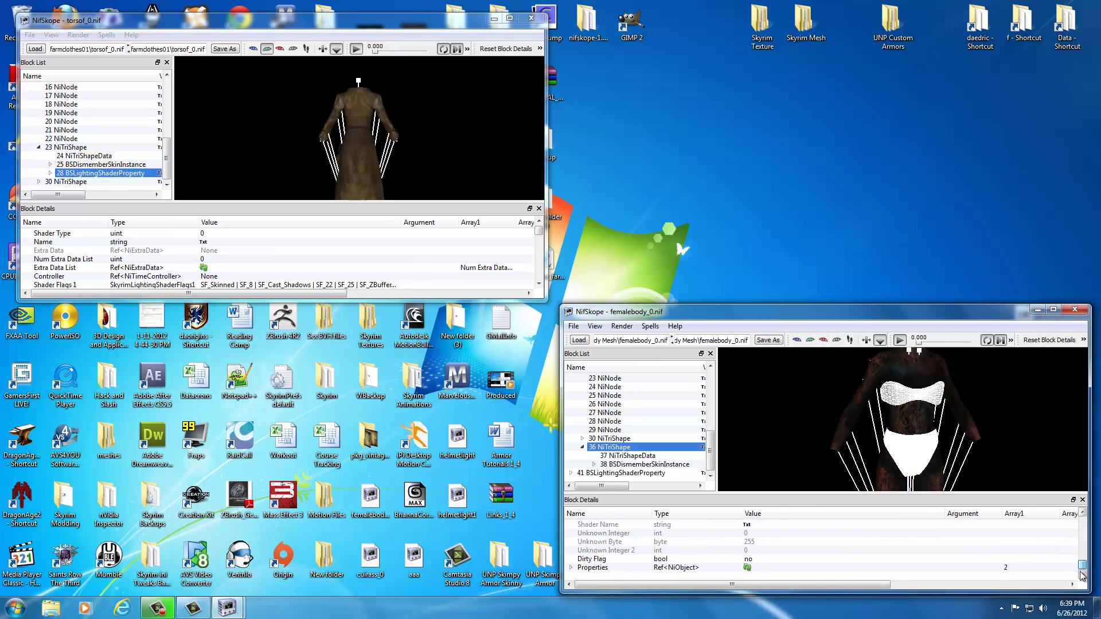
{"action": "left_click", "coordinate": [571, 568]}
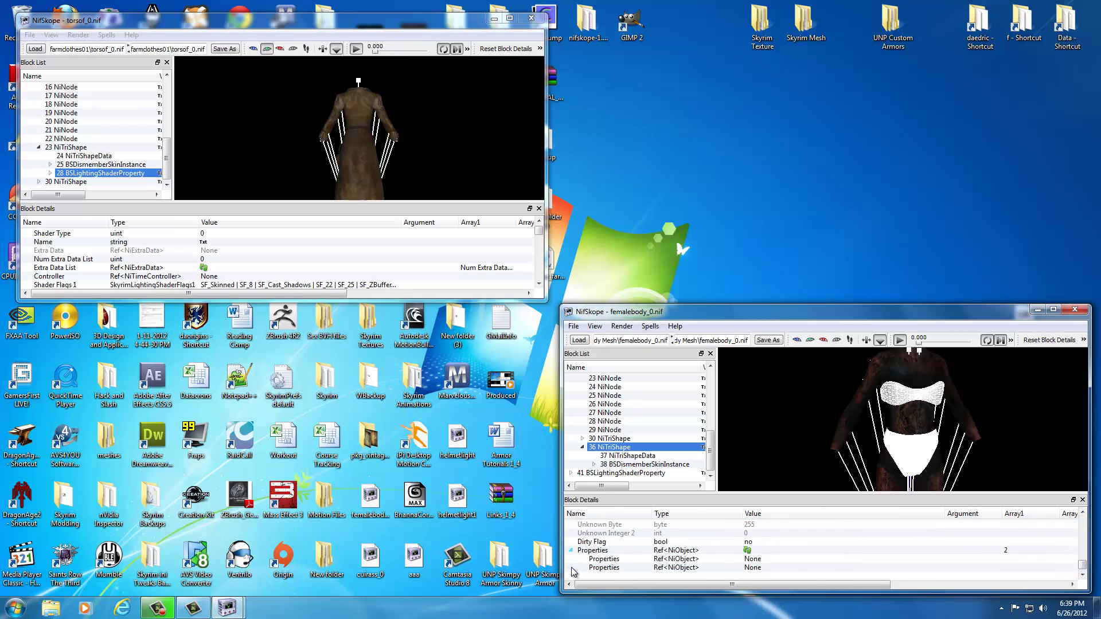
{"action": "double_click", "coordinate": [751, 559]}
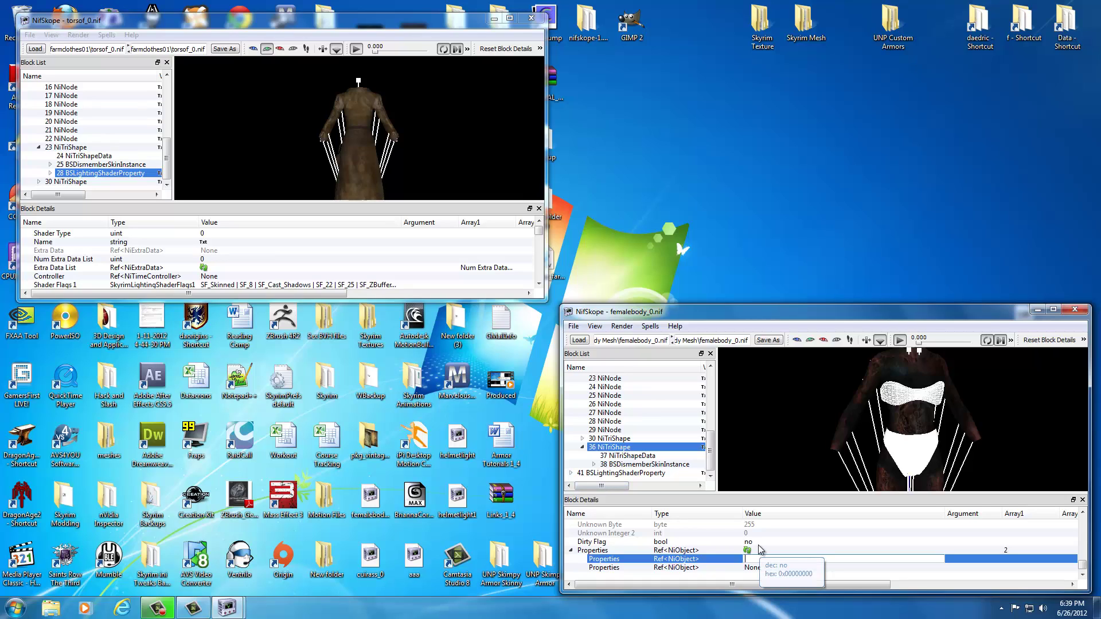
{"action": "key", "text": "Return"}
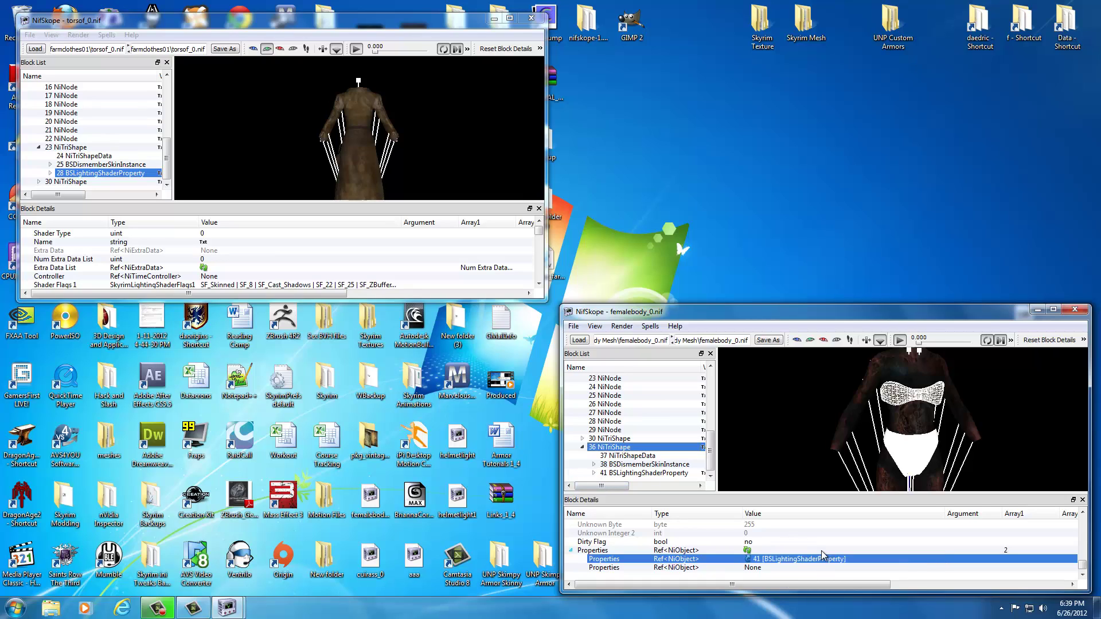
Examine how the bikini top is textured from several angles, and bring the bikini bottom into view
{"action": "scroll", "coordinate": [826, 409], "scroll_direction": "up", "scroll_amount": 5}
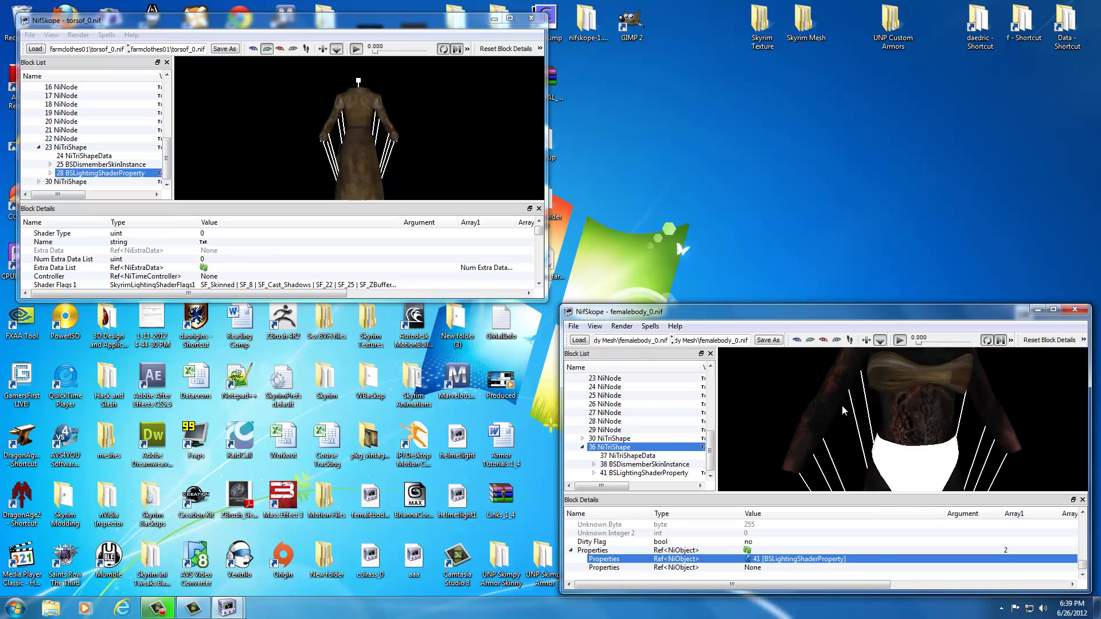
{"action": "left_click_drag", "start_coordinate": [848, 419], "coordinate": [994, 415]}
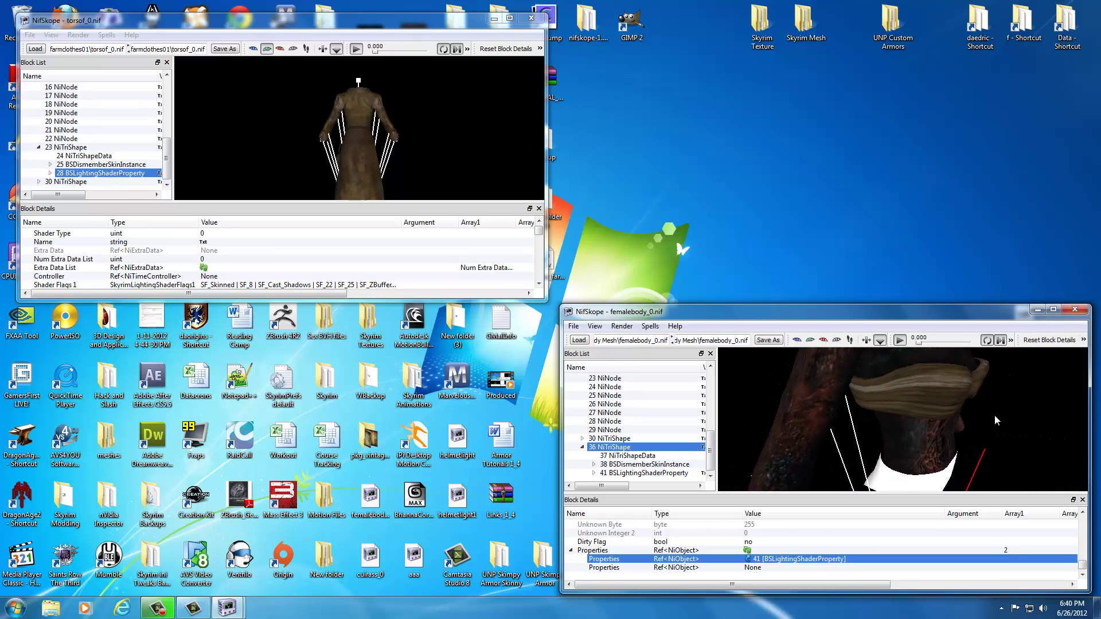
{"action": "left_click_drag", "start_coordinate": [993, 414], "coordinate": [961, 418]}
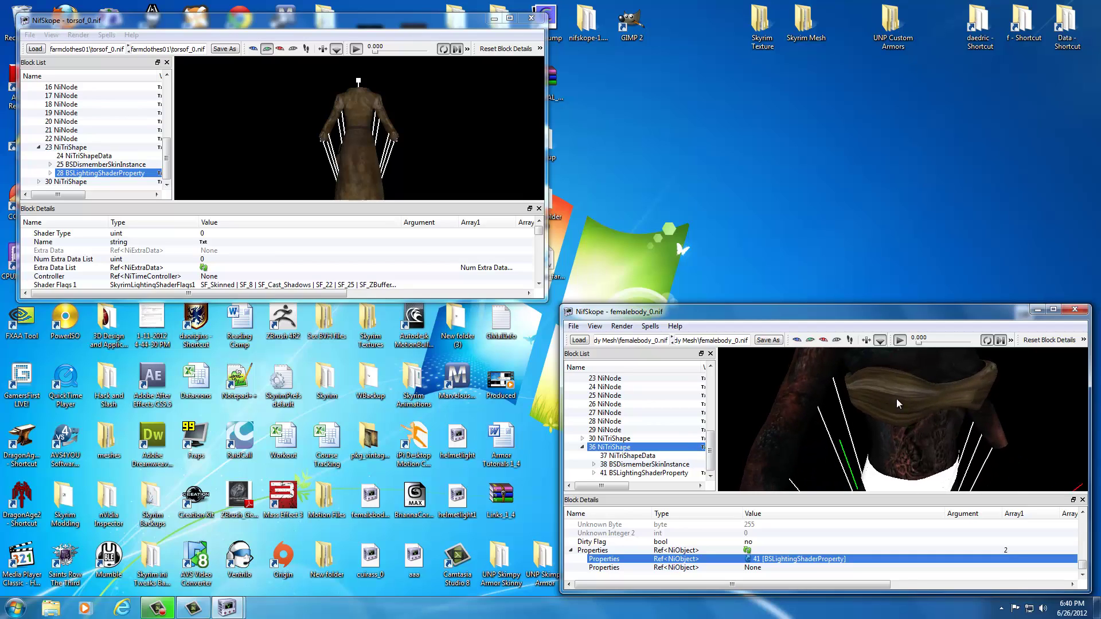
{"action": "left_click_drag", "start_coordinate": [896, 403], "coordinate": [876, 419]}
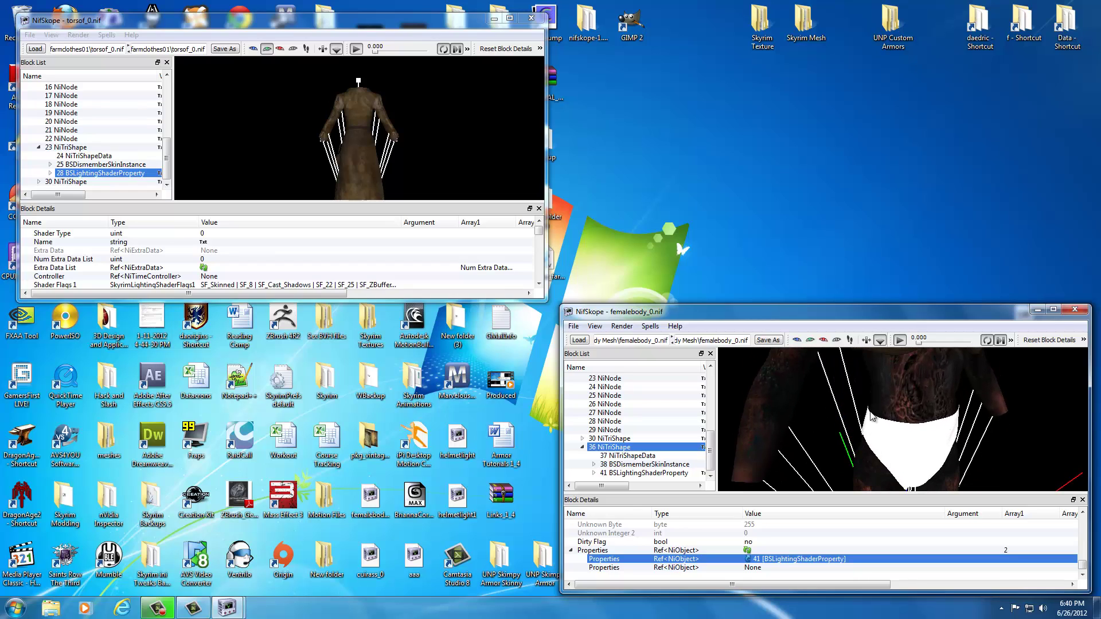
Remove the NiMaterialProperty from the bikini bottom's NiTriShape and paste the copied BSLightingShaderProperty branch into femalebody_0.nif
{"action": "left_click", "coordinate": [894, 439]}
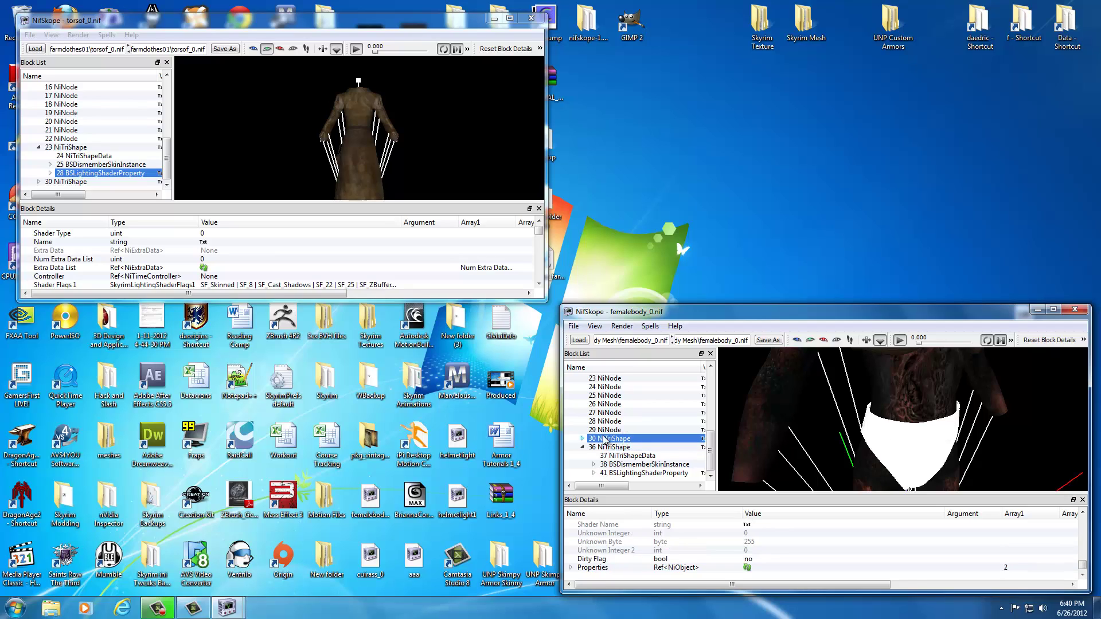
{"action": "left_click", "coordinate": [582, 438]}
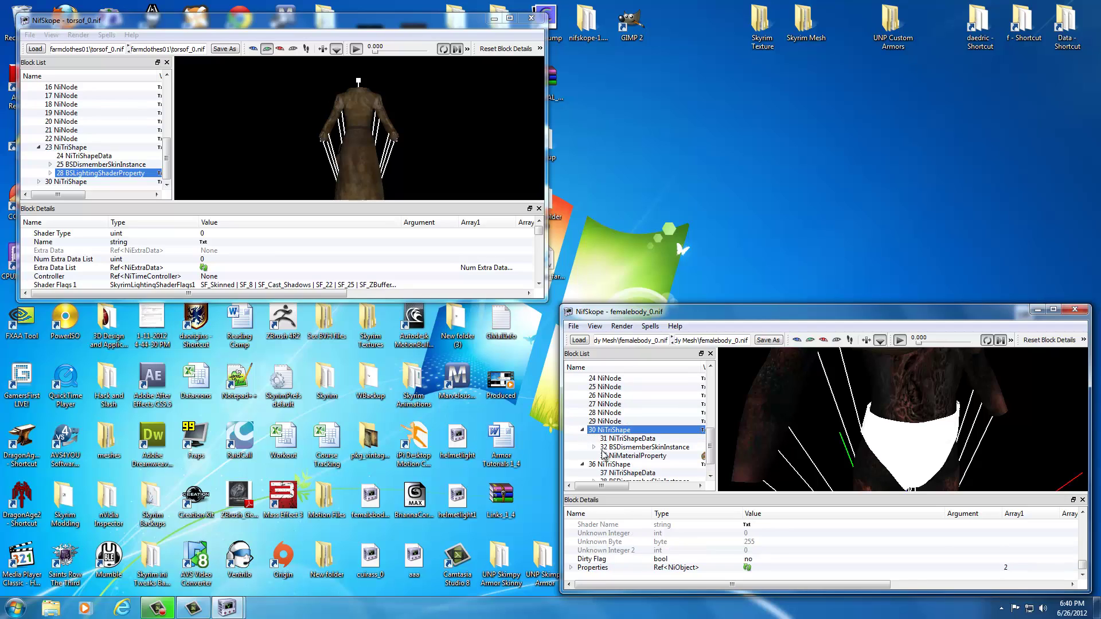
{"action": "left_click", "coordinate": [625, 456]}
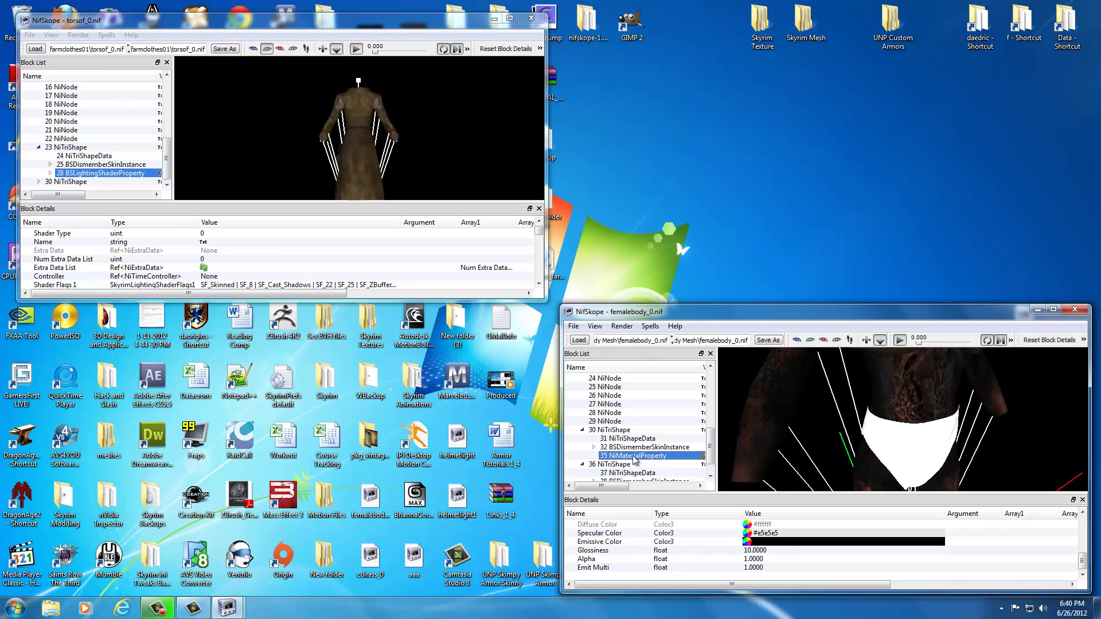
{"action": "key", "text": "ctrl+Delete"}
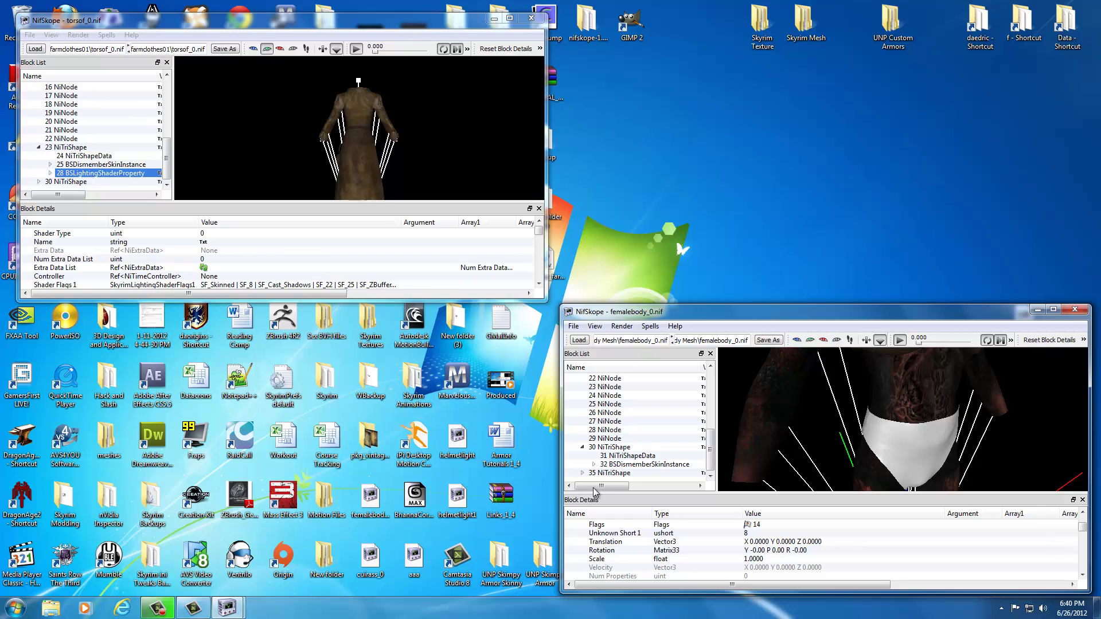
{"action": "left_click", "coordinate": [617, 447]}
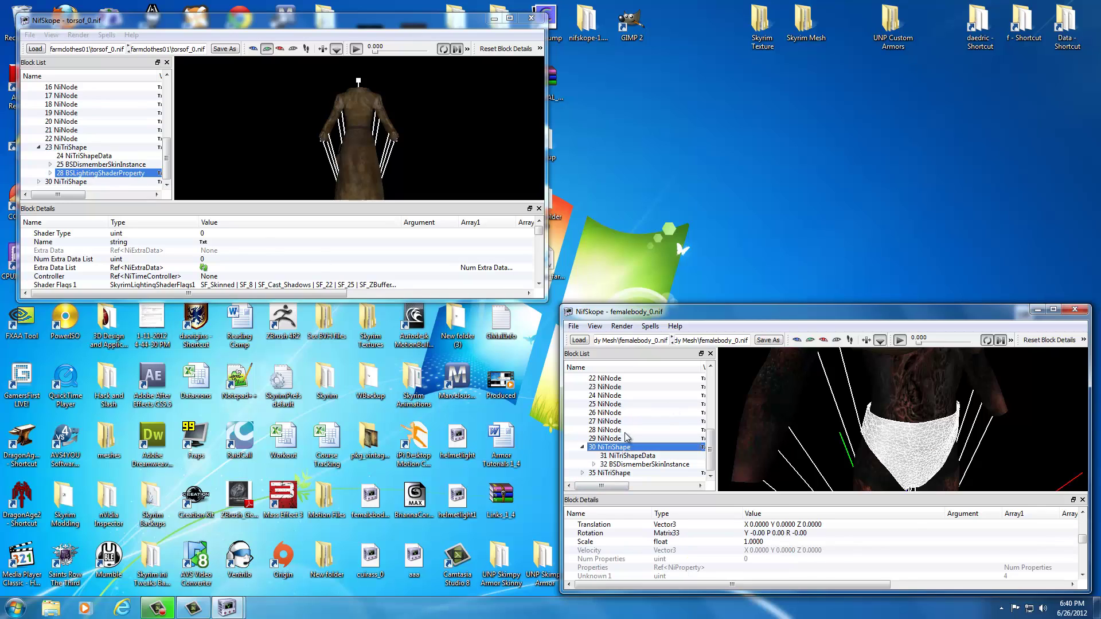
{"action": "key", "text": "ctrl+v"}
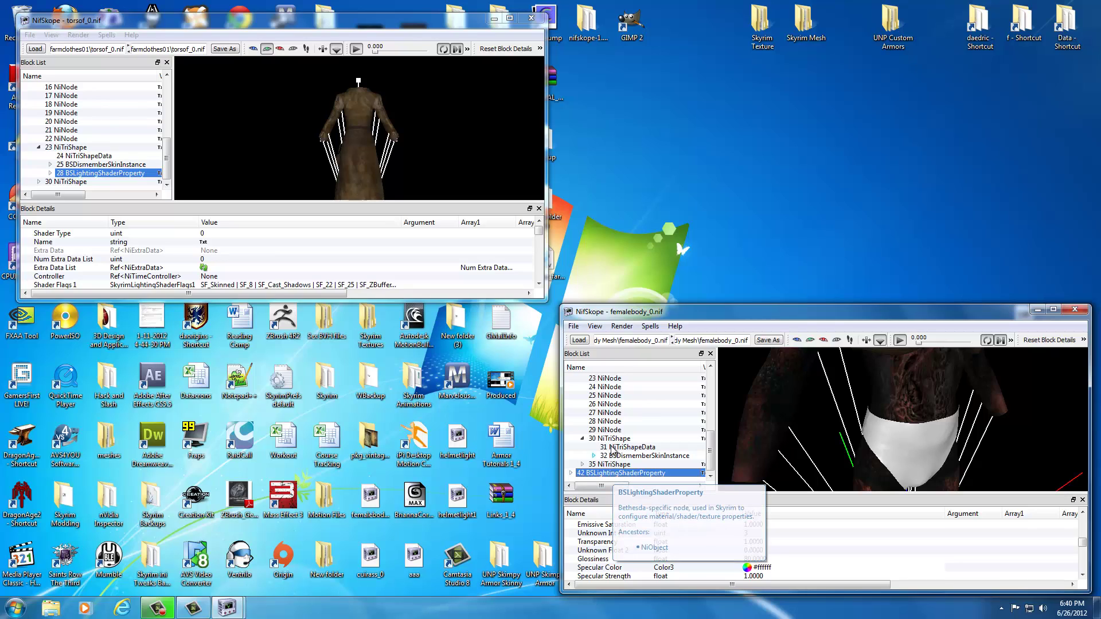
Set the first Properties reference of the bikini bottom's NiTriShape to 42, the newly pasted BSLightingShaderProperty
{"action": "left_click", "coordinate": [913, 446]}
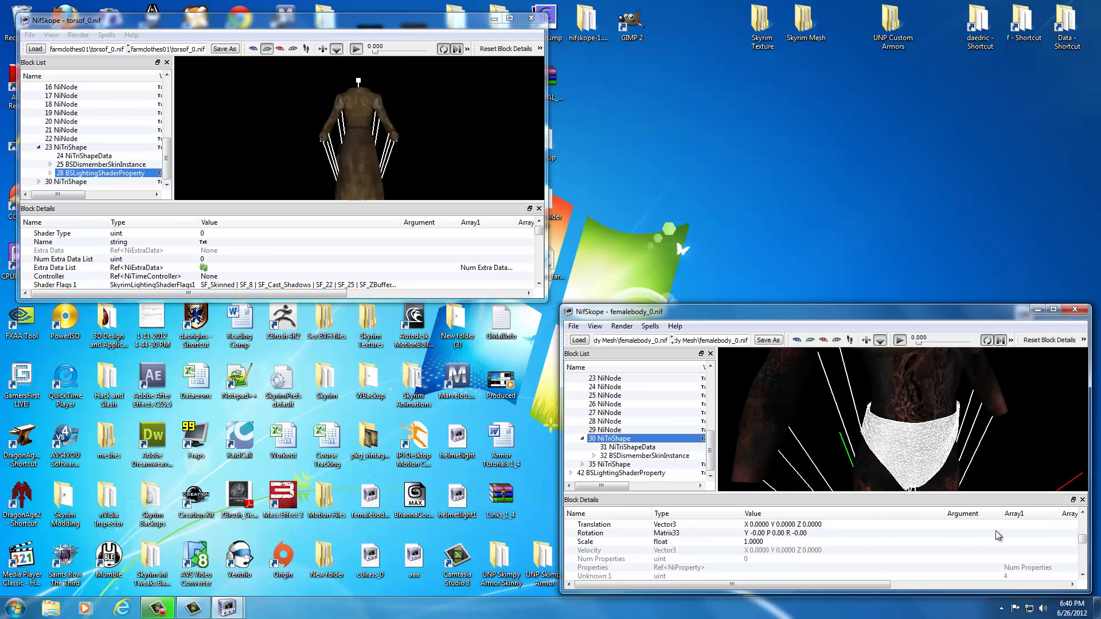
{"action": "left_click_drag", "start_coordinate": [1082, 541], "coordinate": [1083, 574]}
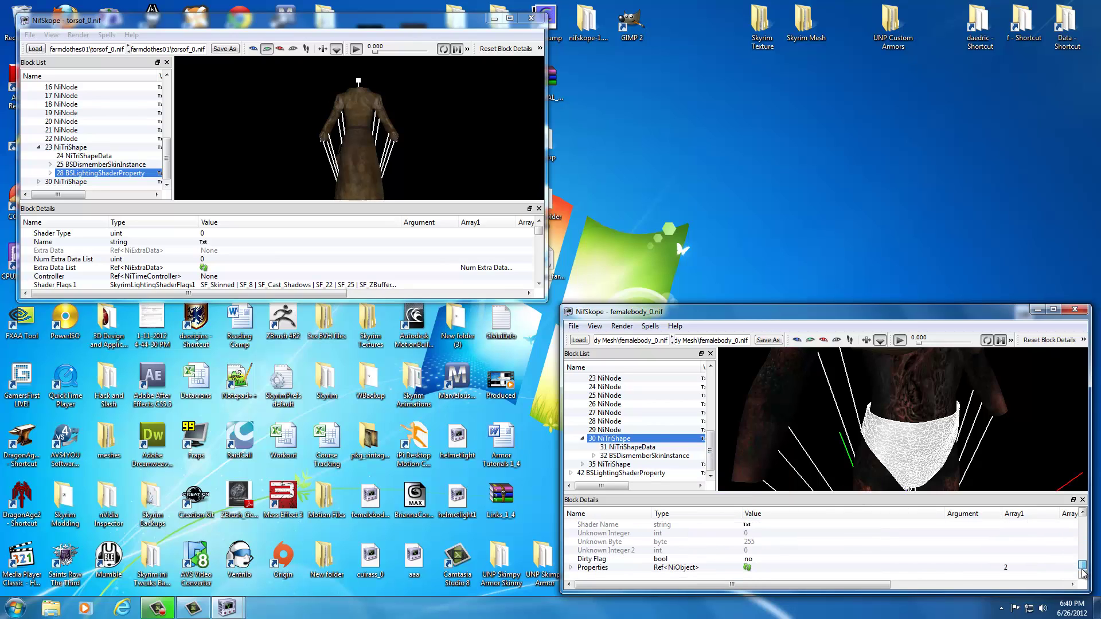
{"action": "left_click", "coordinate": [570, 567]}
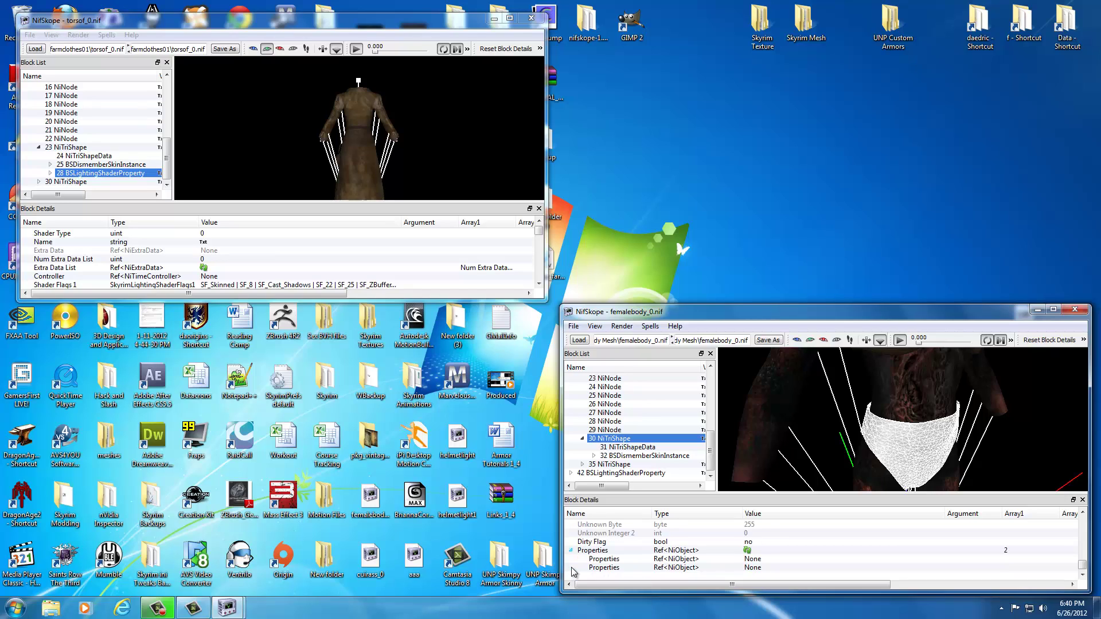
{"action": "double_click", "coordinate": [749, 560]}
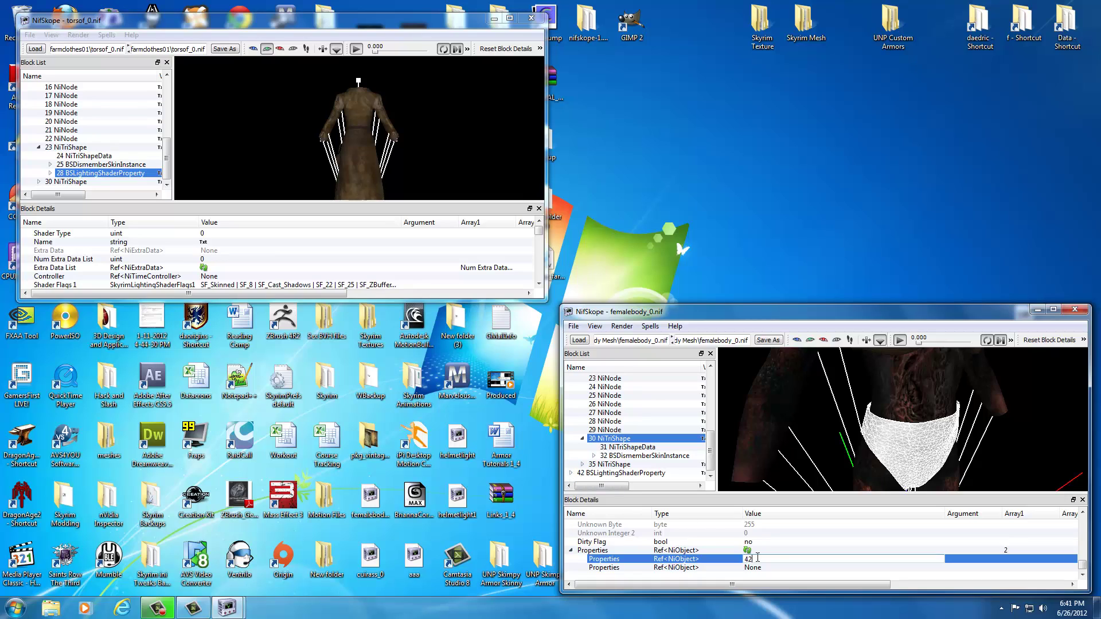
{"action": "type", "text": "42"}
{"action": "key", "text": "Return"}
Check how the bikini meshes are textured in femalebody_0.nif, and close the torsof_0.nif window
{"action": "left_click", "coordinate": [768, 434]}
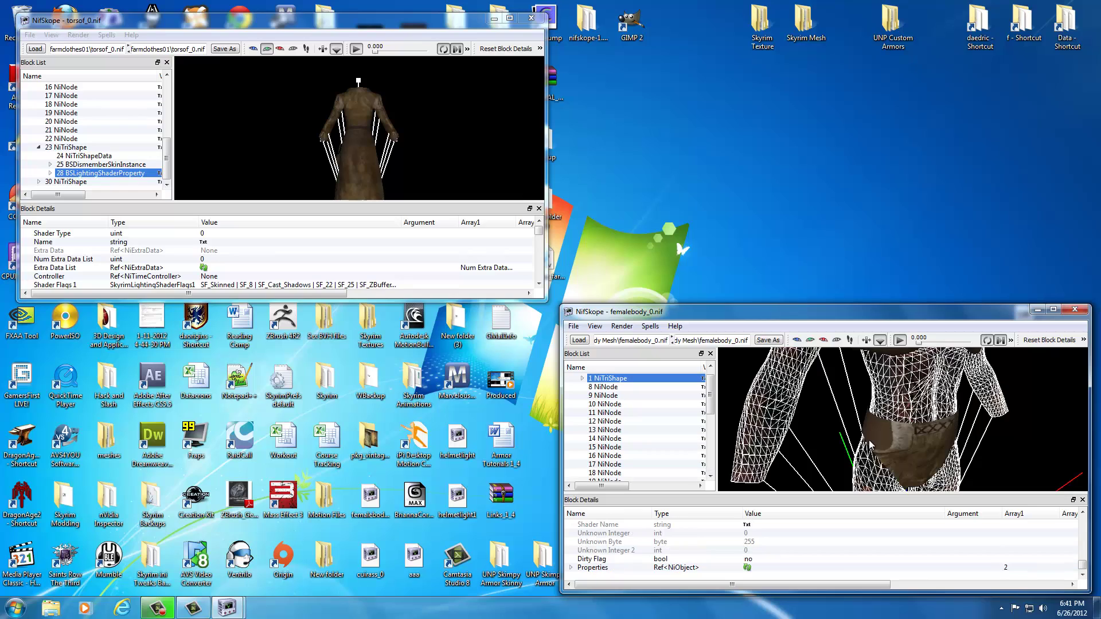
{"action": "left_click_drag", "start_coordinate": [737, 386], "coordinate": [857, 431]}
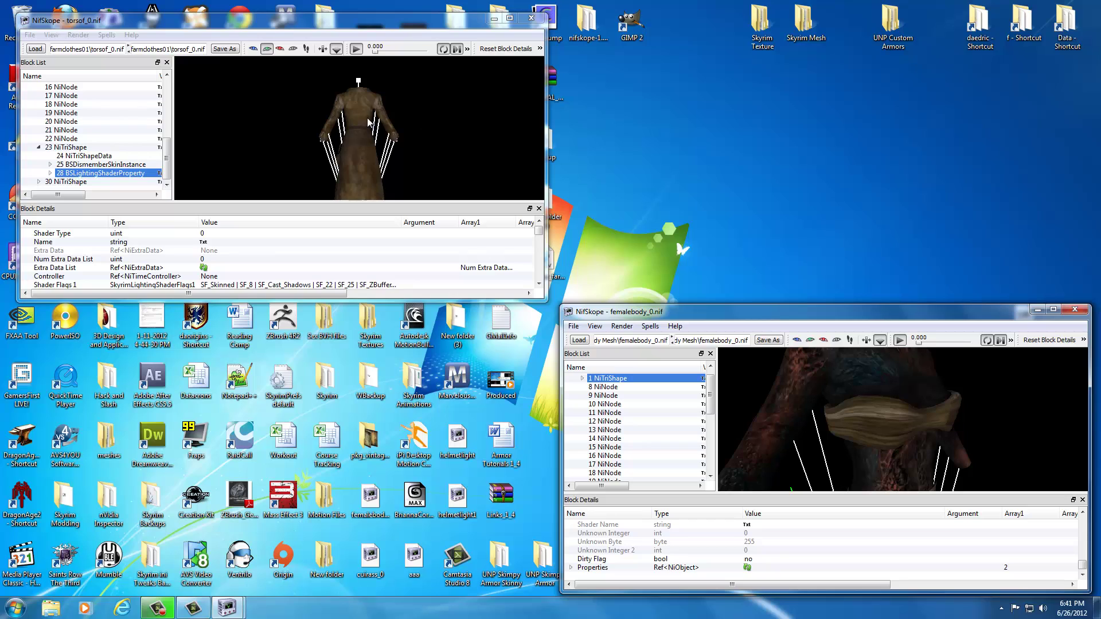
{"action": "left_click", "coordinate": [530, 17]}
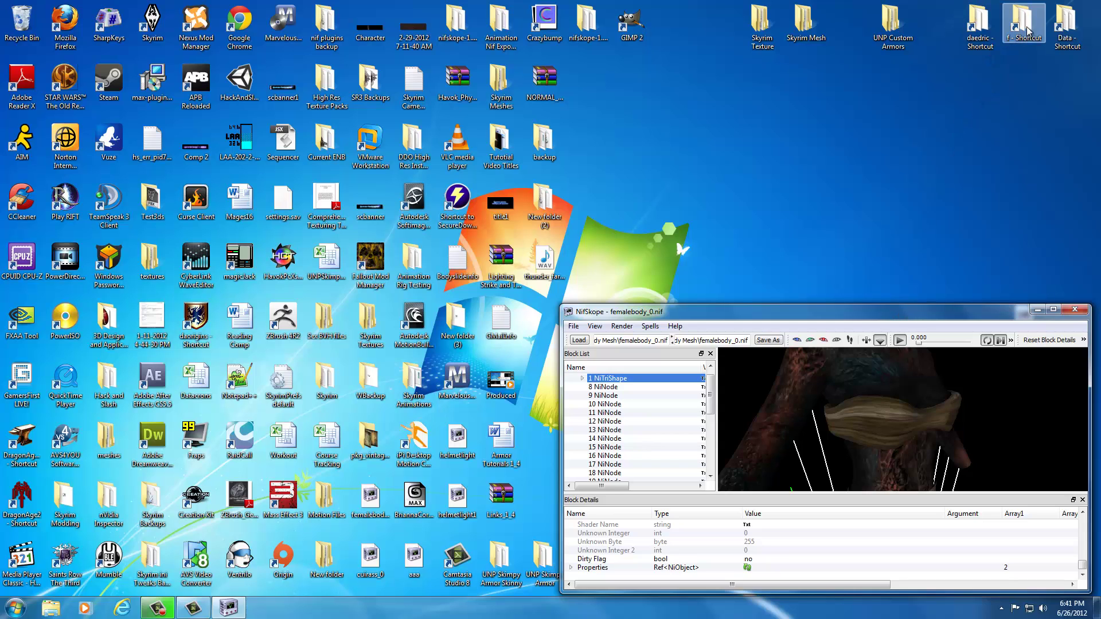
Open the textures\Clothes folder inside Skyrim's Data folder in Windows Explorer
{"action": "double_click", "coordinate": [1074, 33]}
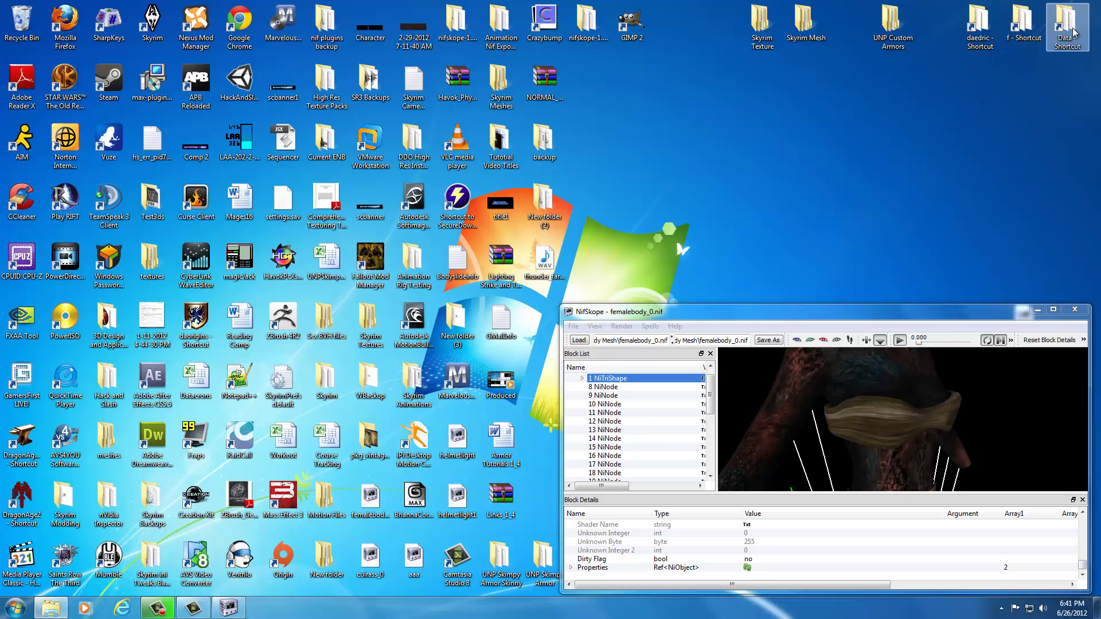
{"action": "scroll", "coordinate": [176, 356], "scroll_direction": "down", "scroll_amount": 2}
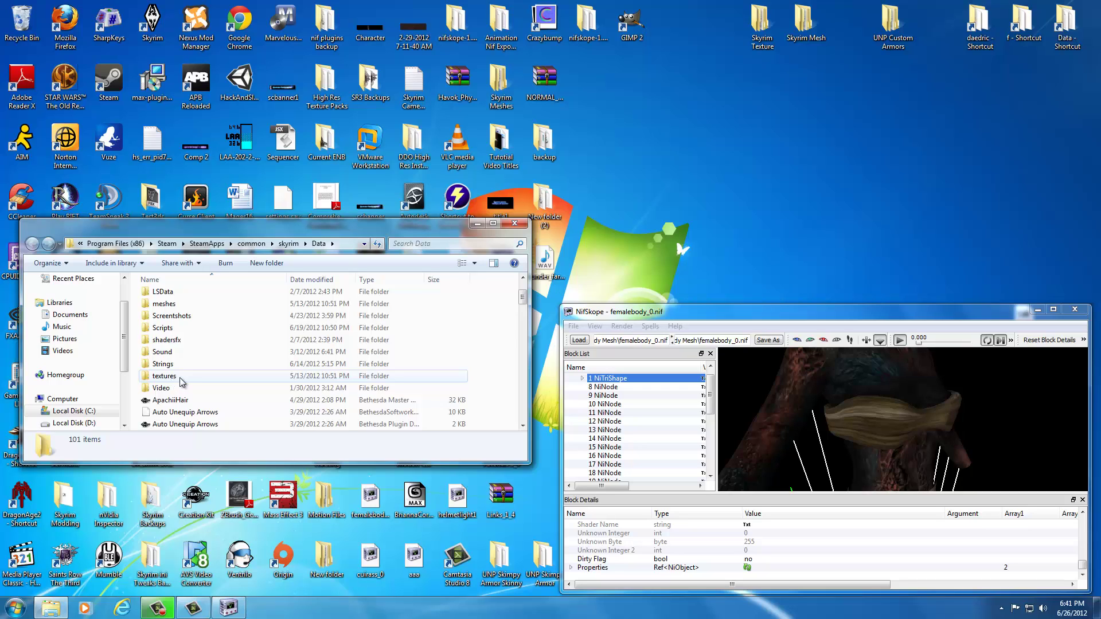
{"action": "double_click", "coordinate": [180, 377]}
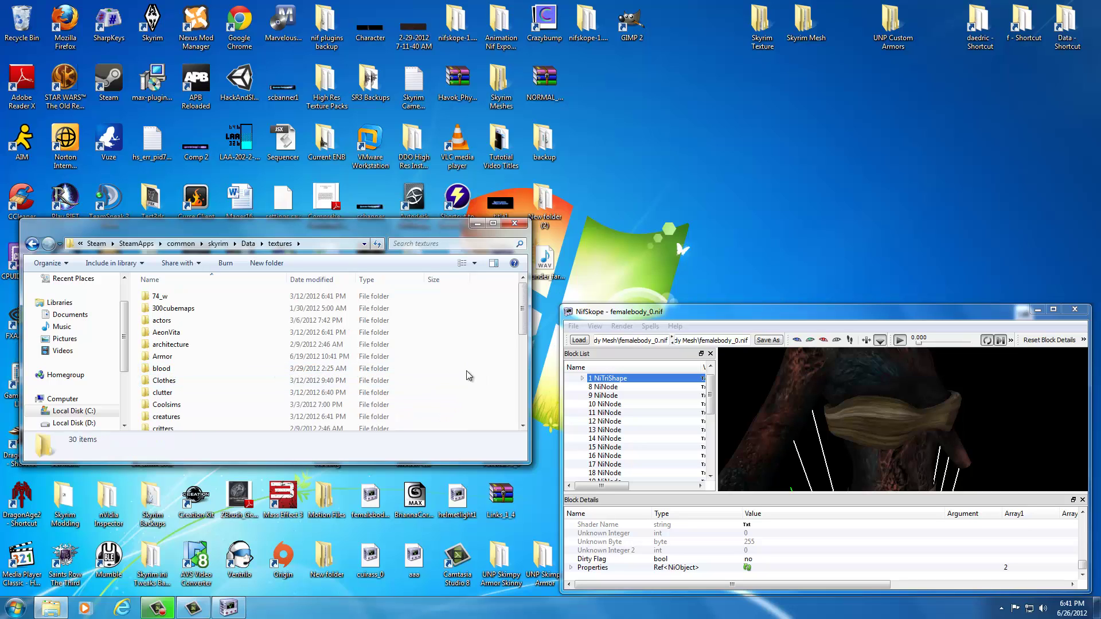
{"action": "double_click", "coordinate": [158, 381]}
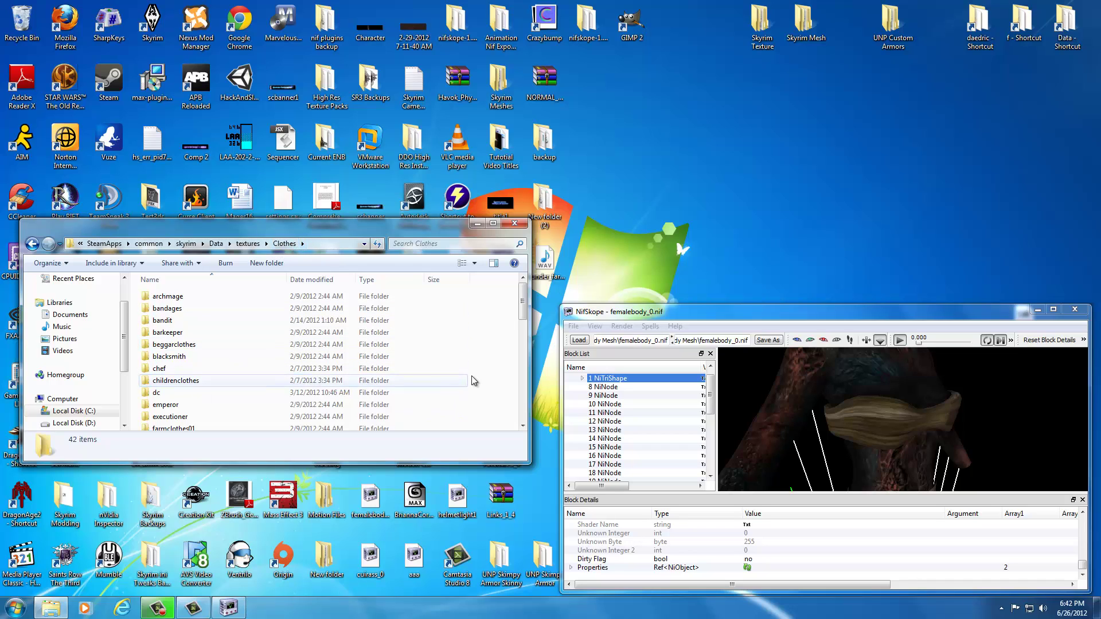
Create a folder named UNPCustoms inside the Clothes textures folder and open it
{"action": "right_click", "coordinate": [473, 374]}
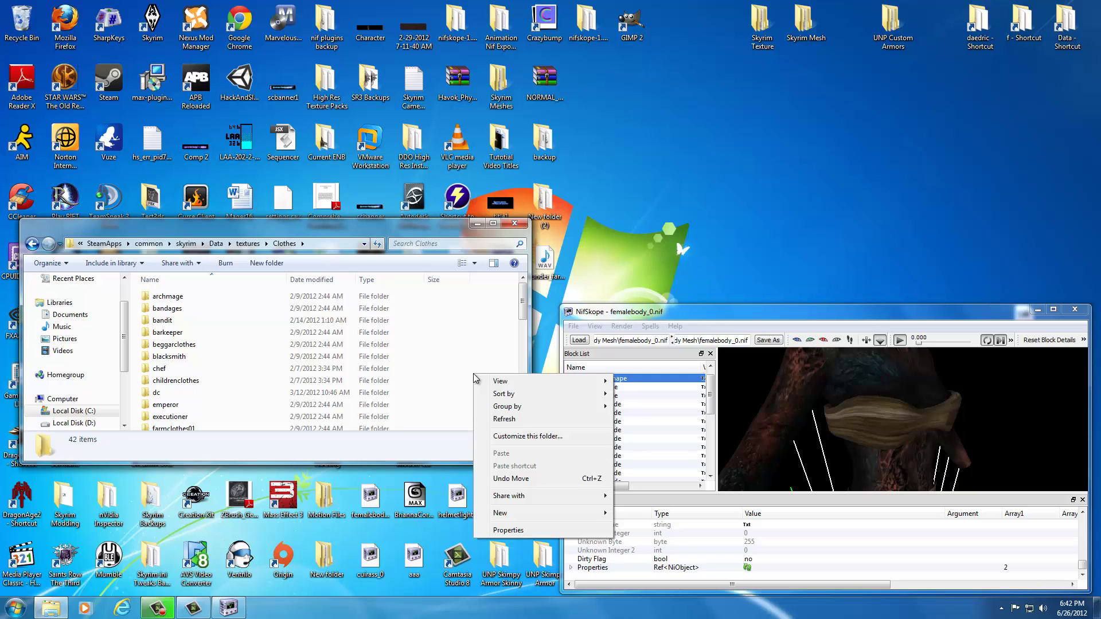
{"action": "mouse_move", "coordinate": [504, 512]}
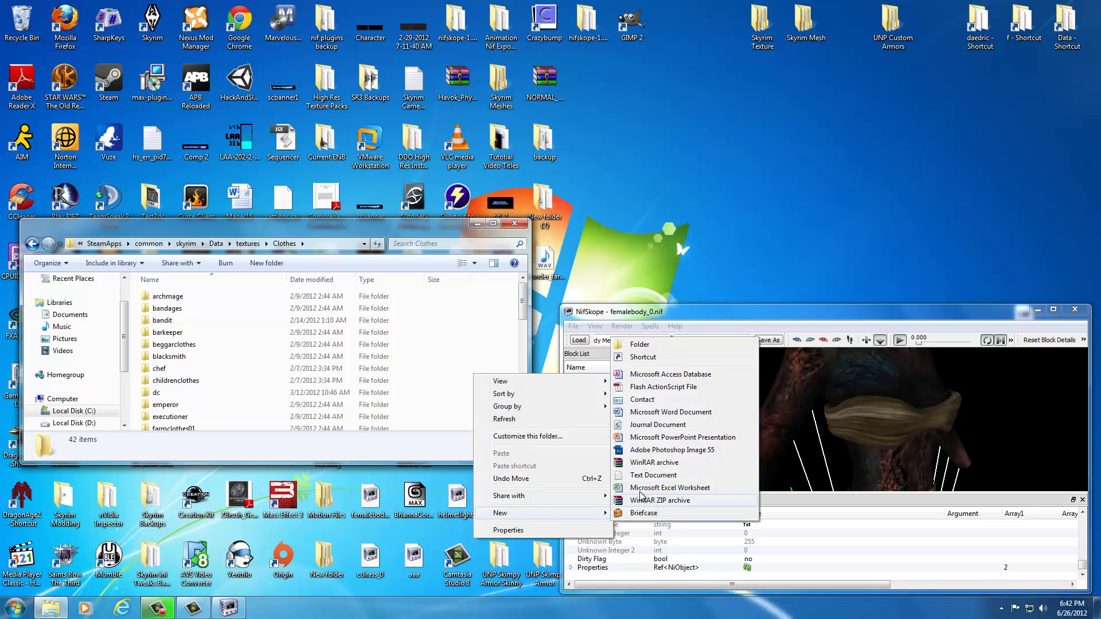
{"action": "left_click", "coordinate": [642, 345]}
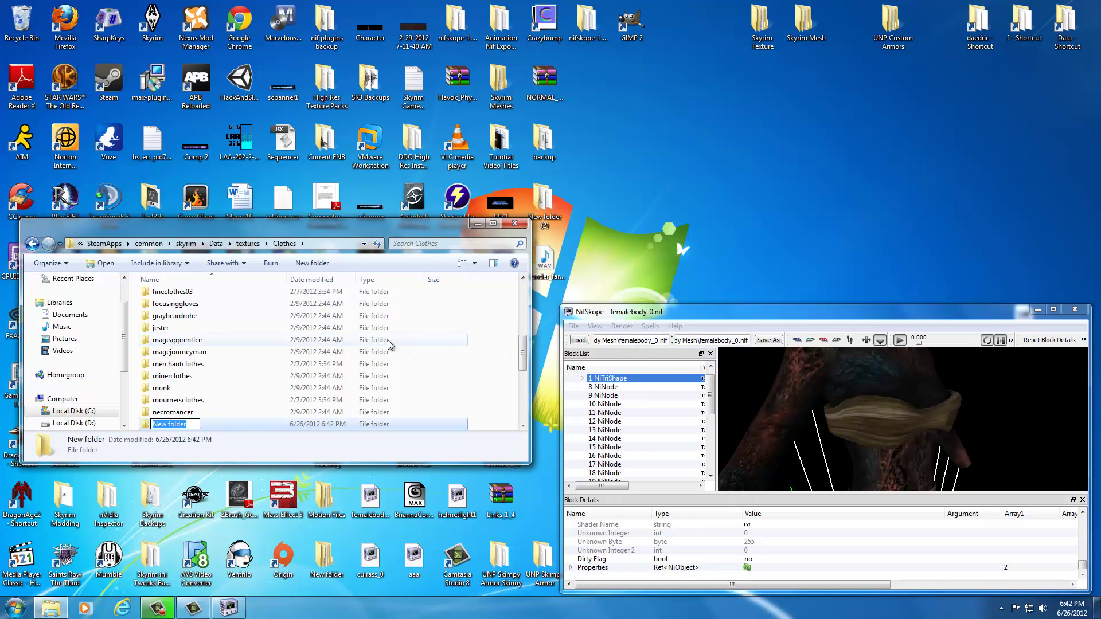
{"action": "type", "text": "UNPCustoms"}
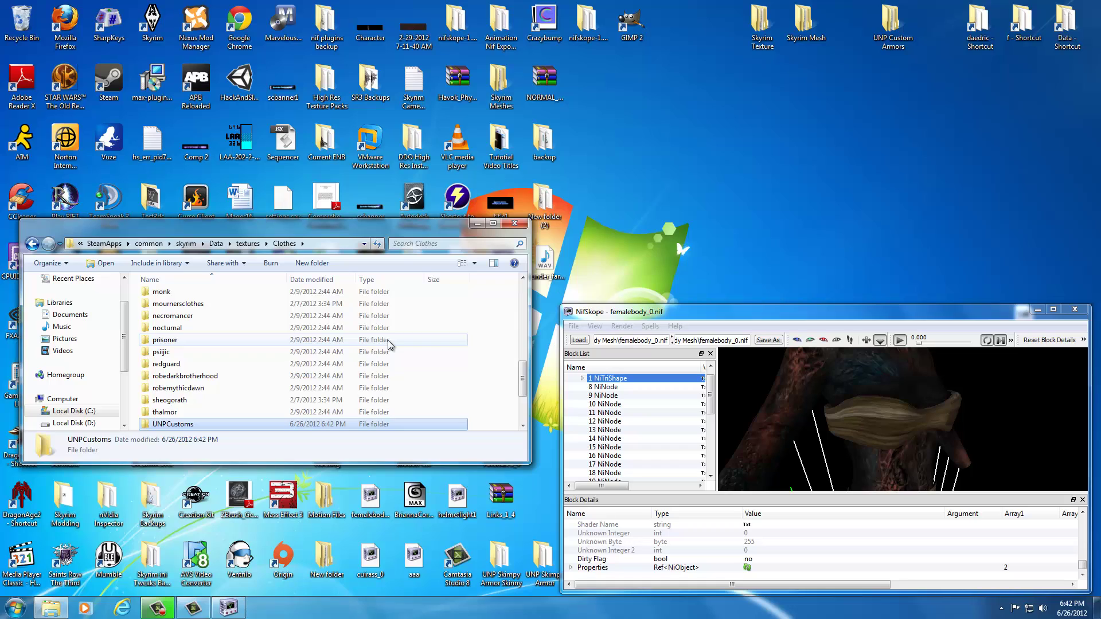
{"action": "key", "text": "Return"}
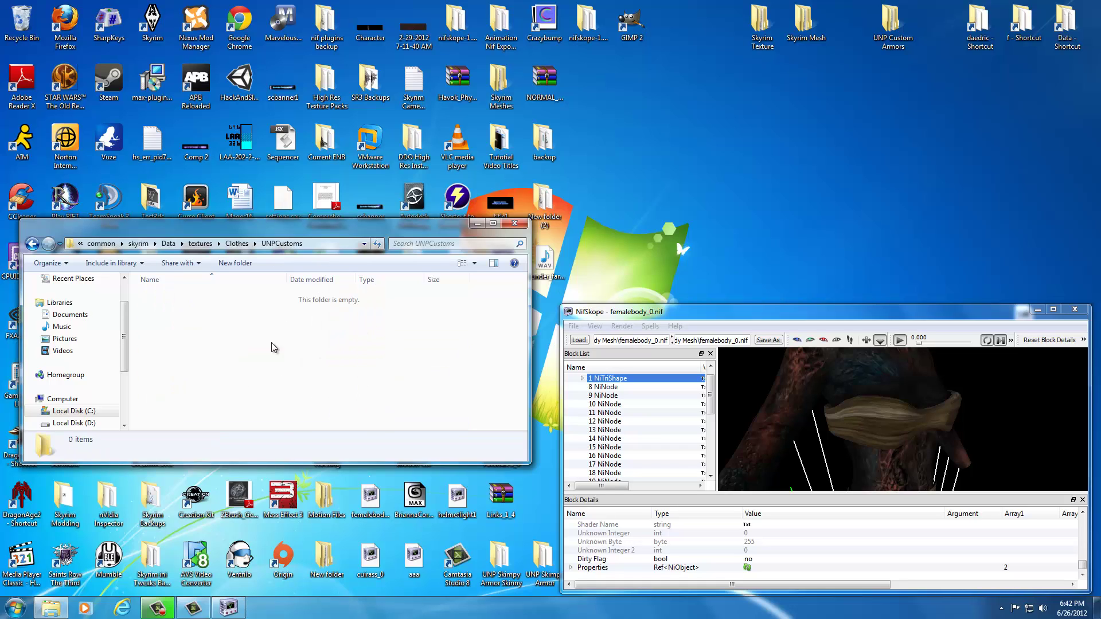
Create a shortcut to the UNPCustoms folder and place it on the desktop below Skyrim Texture
{"action": "left_click", "coordinate": [235, 244]}
{"action": "scroll", "coordinate": [221, 373], "scroll_direction": "down", "scroll_amount": 3}
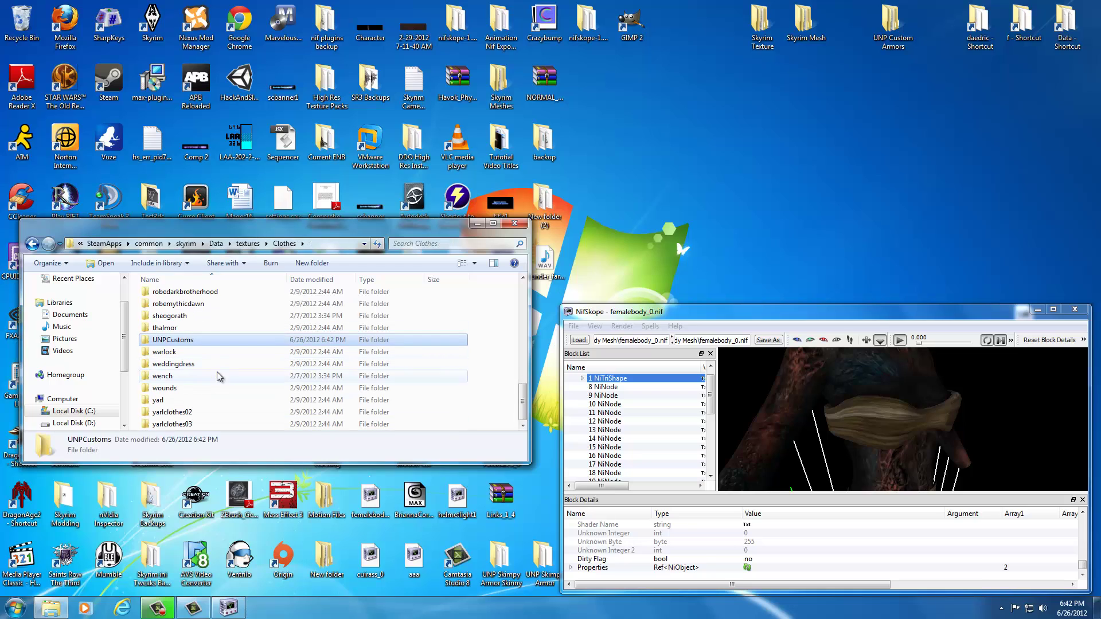
{"action": "right_click", "coordinate": [169, 340]}
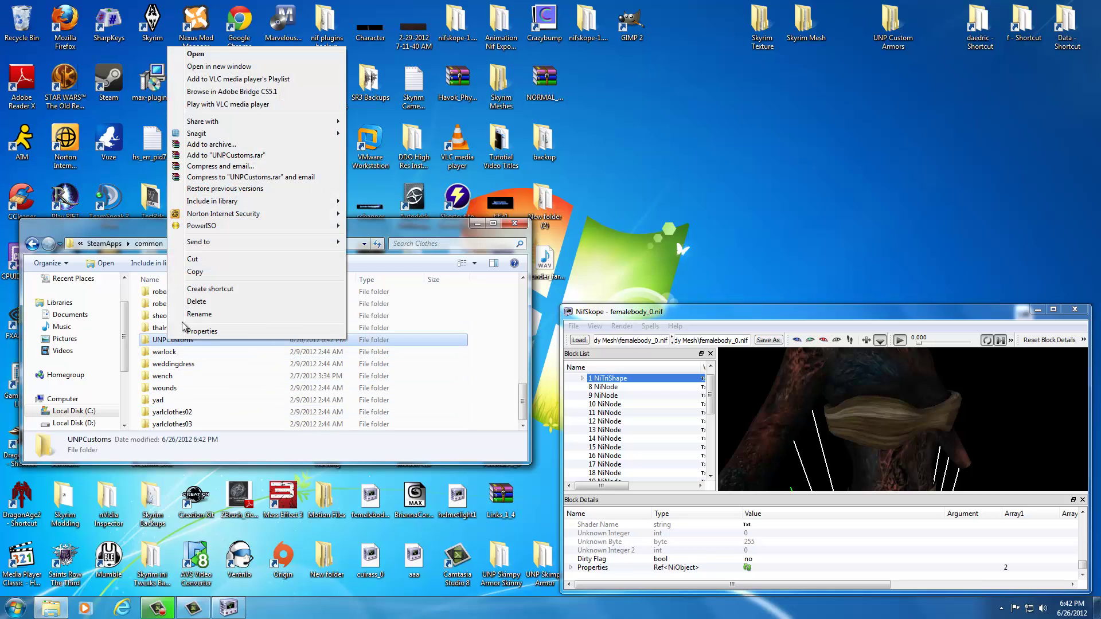
{"action": "left_click", "coordinate": [204, 289]}
{"action": "left_click_drag", "start_coordinate": [185, 427], "coordinate": [757, 89]}
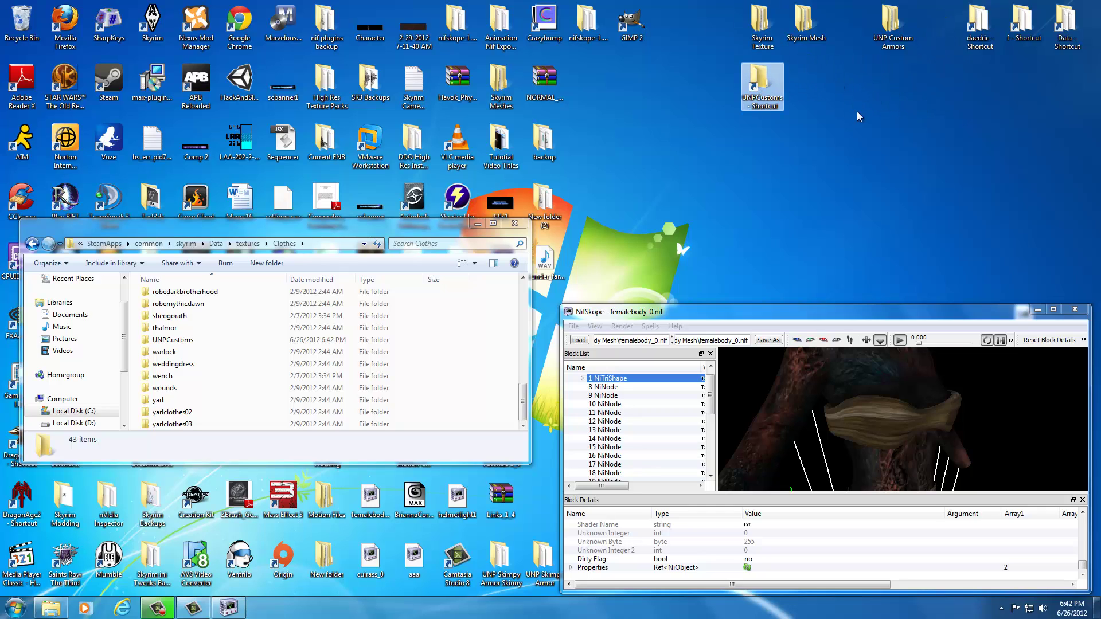
Open the Textures folder of UNP Custom Armors in a window beside the UNPCustoms folder
{"action": "double_click", "coordinate": [890, 23]}
{"action": "left_click_drag", "start_coordinate": [387, 245], "coordinate": [925, 206]}
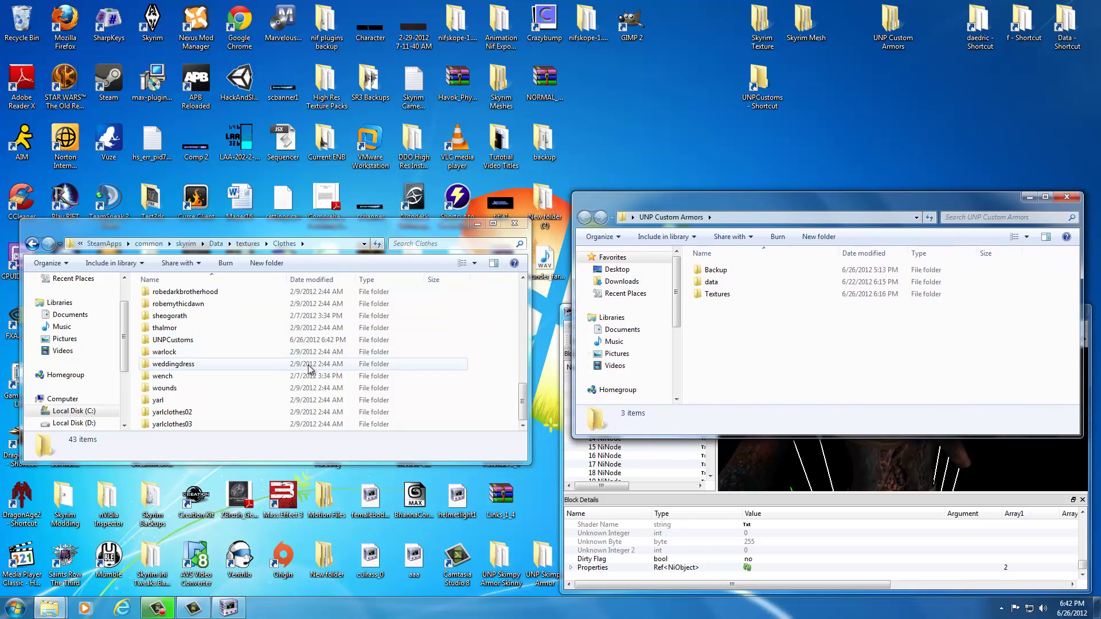
{"action": "left_click", "coordinate": [178, 399]}
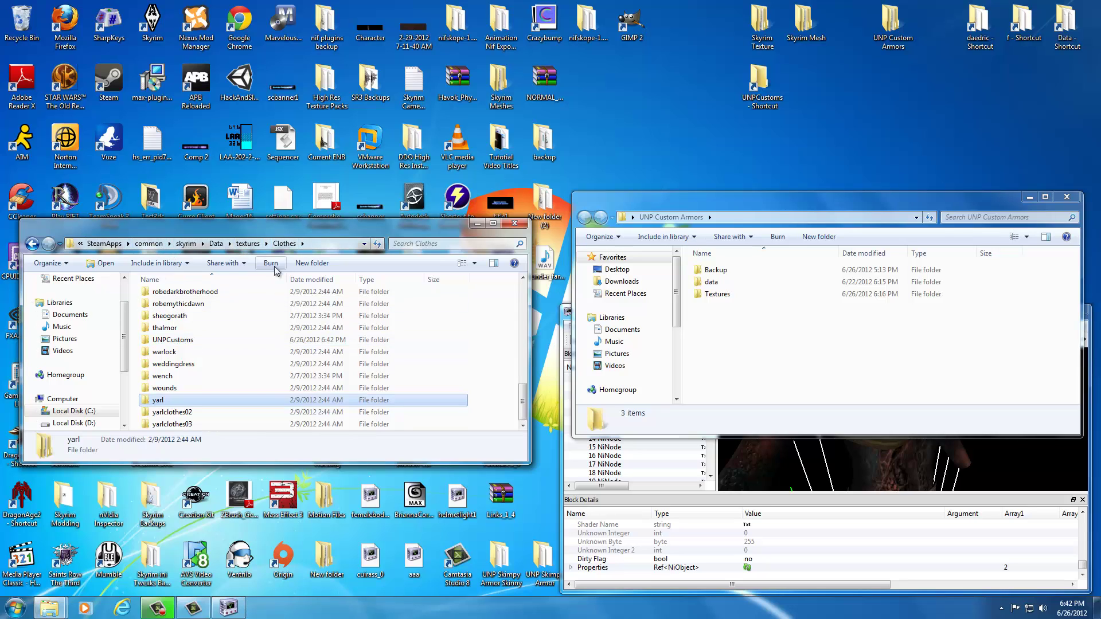
{"action": "double_click", "coordinate": [169, 341]}
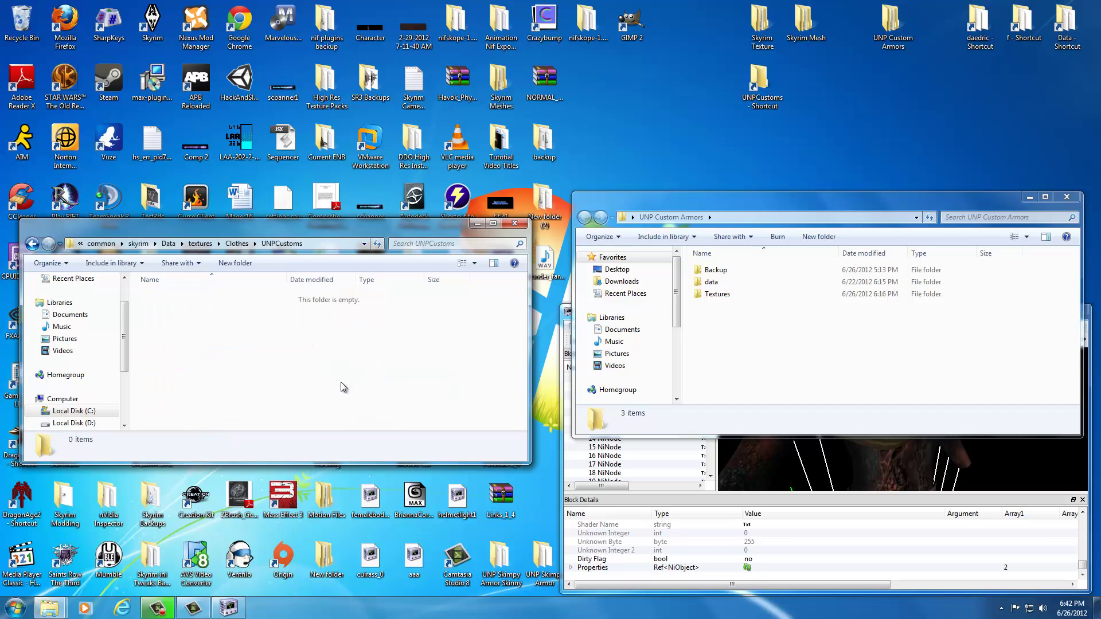
{"action": "left_click", "coordinate": [728, 319]}
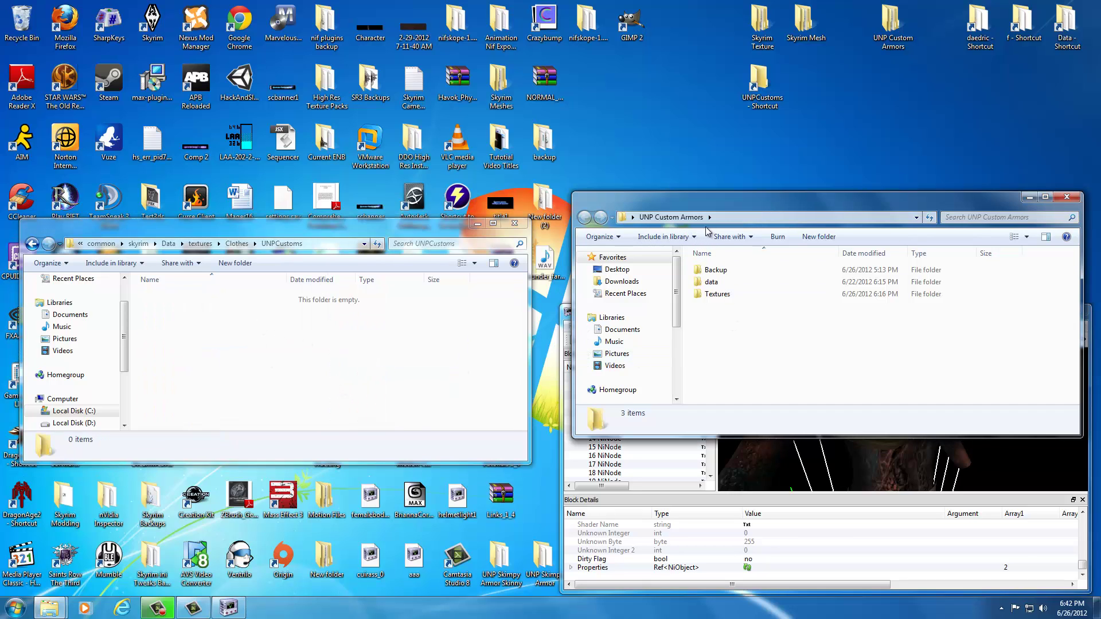
{"action": "double_click", "coordinate": [711, 295]}
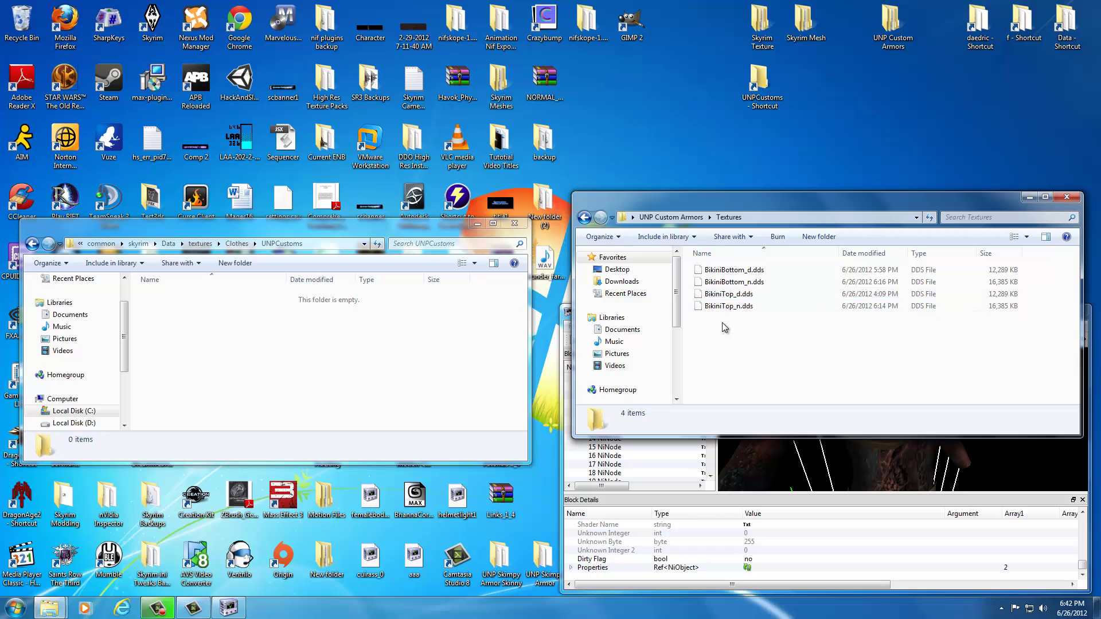
Copy BikiniBottom_d.dds, BikiniBottom_n.dds, BikiniTop_d.dds and BikiniTop_n.dds from the UNP Custom Armors Textures folder into UNPCustoms
{"action": "left_click_drag", "start_coordinate": [724, 325], "coordinate": [744, 278]}
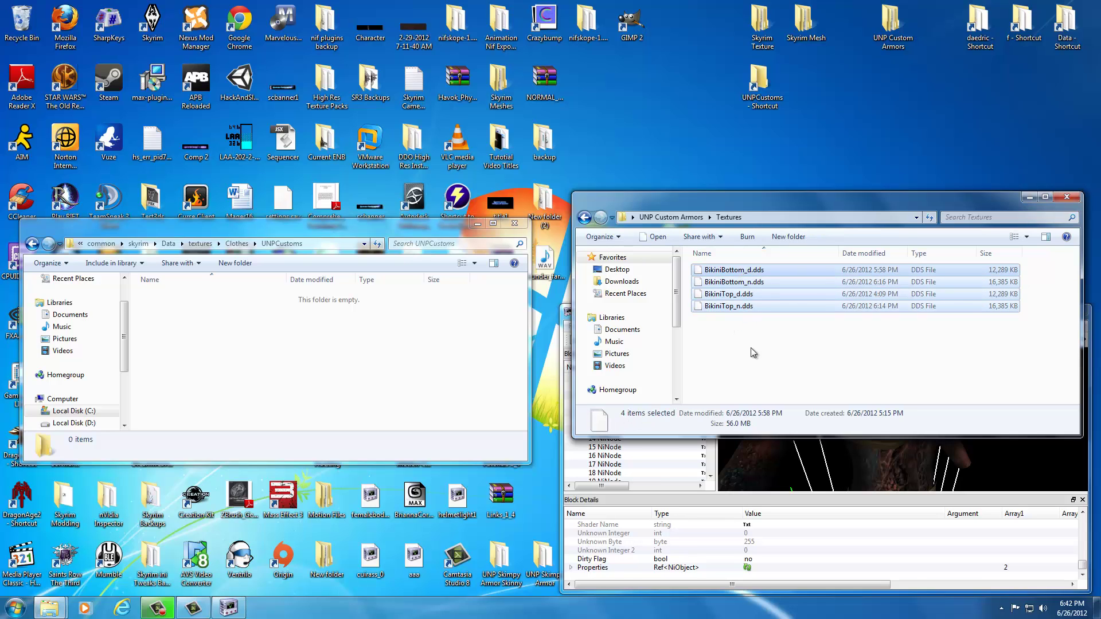
{"action": "left_click", "coordinate": [317, 352]}
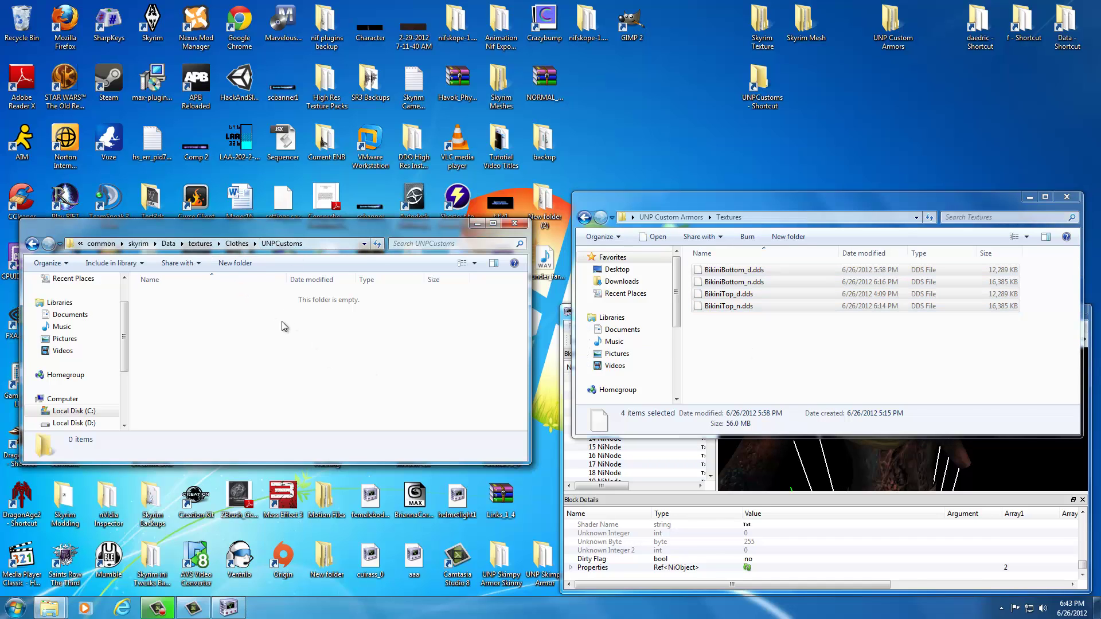
{"action": "key", "text": "ctrl+v"}
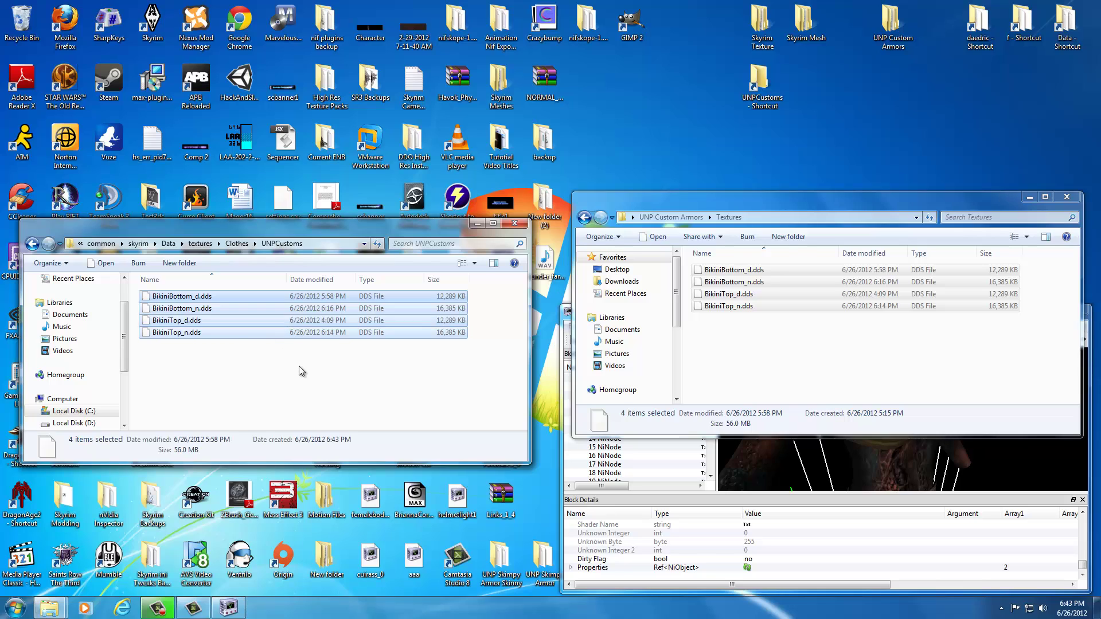
Deselect the copied textures and show the full directory path of the UNPCustoms folder
{"action": "left_click", "coordinate": [298, 370]}
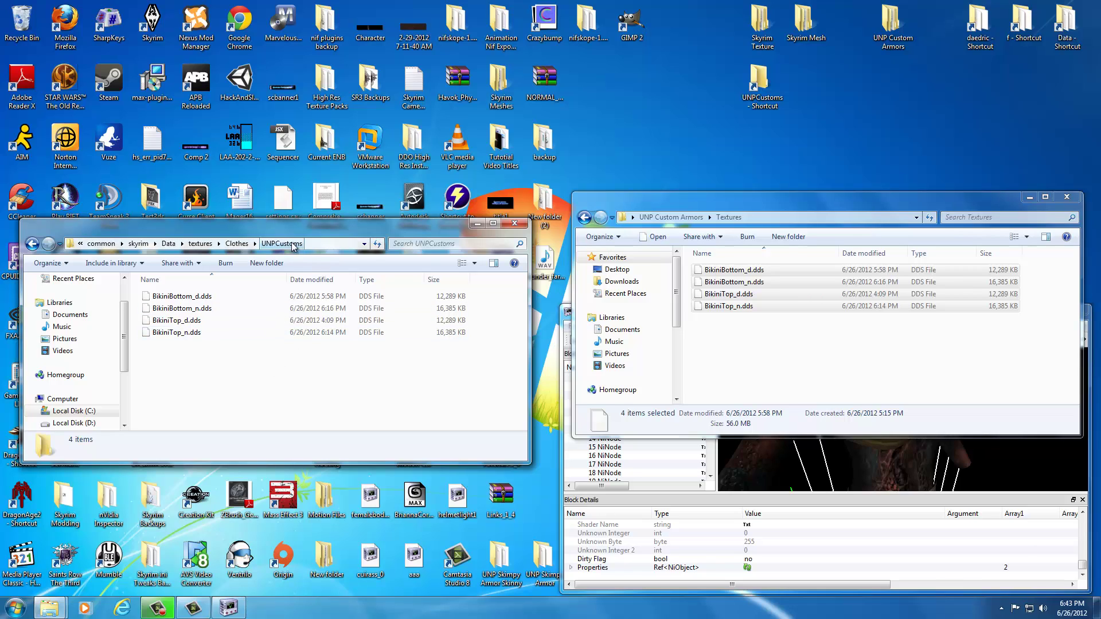
{"action": "left_click", "coordinate": [327, 243]}
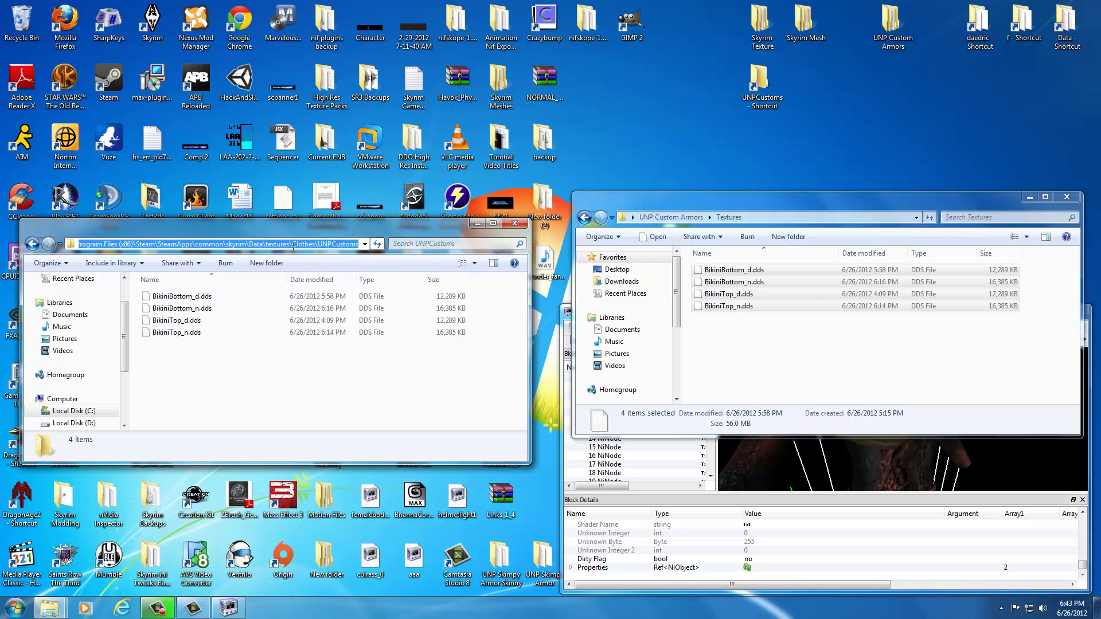
Select the full directory path of the UNPCustoms folder and switch to femalebody_0.nif in NifSkope
{"action": "left_click", "coordinate": [258, 404]}
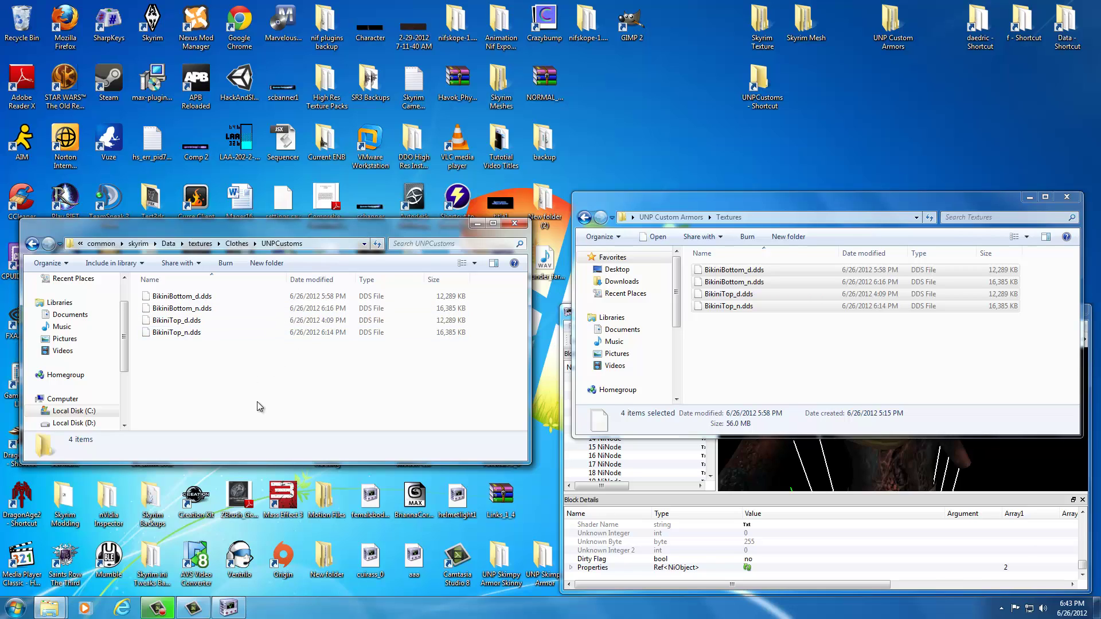
{"action": "left_click", "coordinate": [320, 246]}
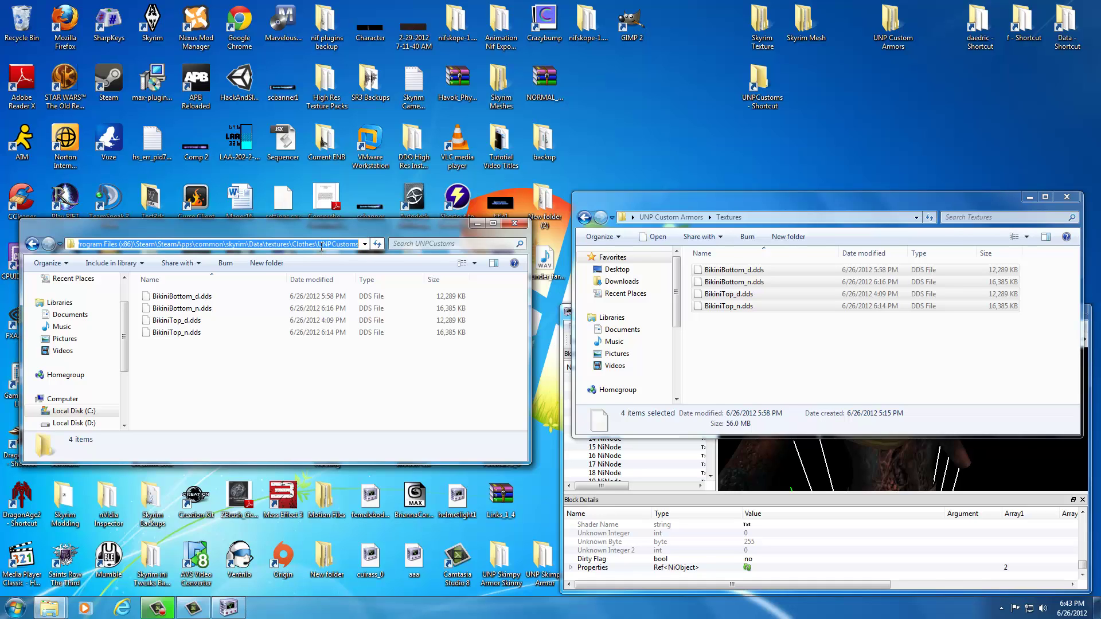
{"action": "left_click", "coordinate": [559, 463]}
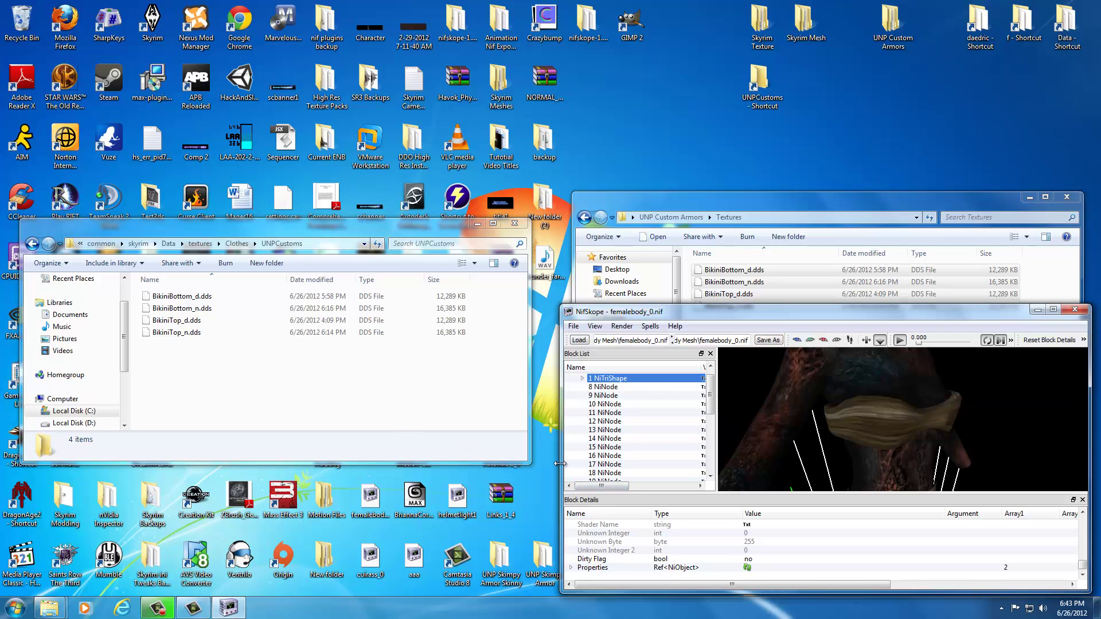
Select the bikini top mesh and expand the Textures list of the BSShaderTextureSet under its BSLightingShaderProperty
{"action": "left_click", "coordinate": [872, 418]}
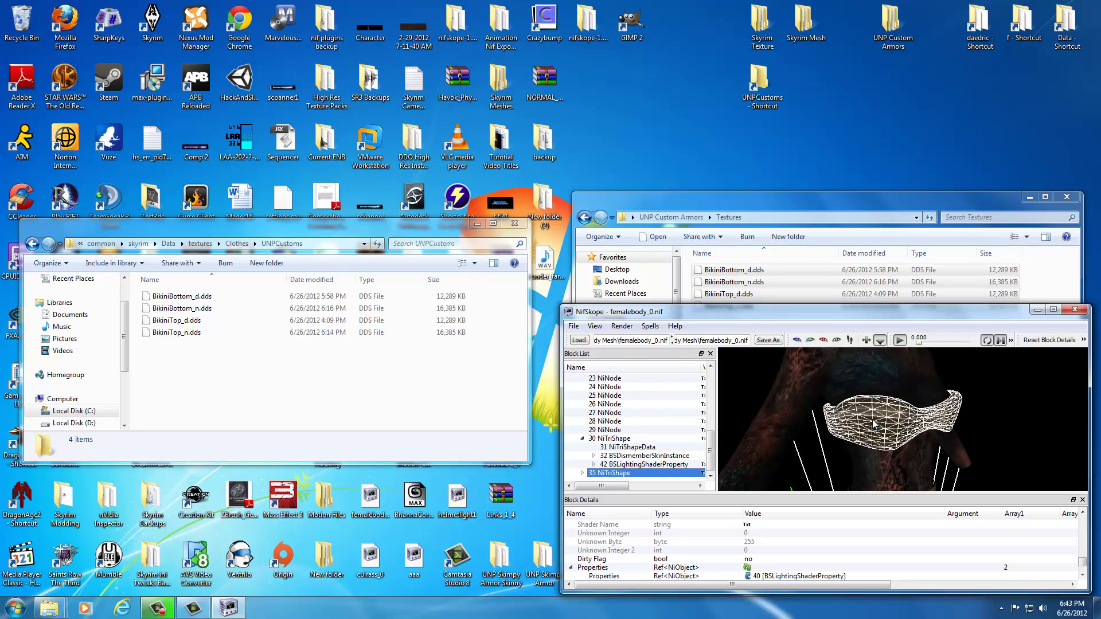
{"action": "left_click", "coordinate": [582, 473]}
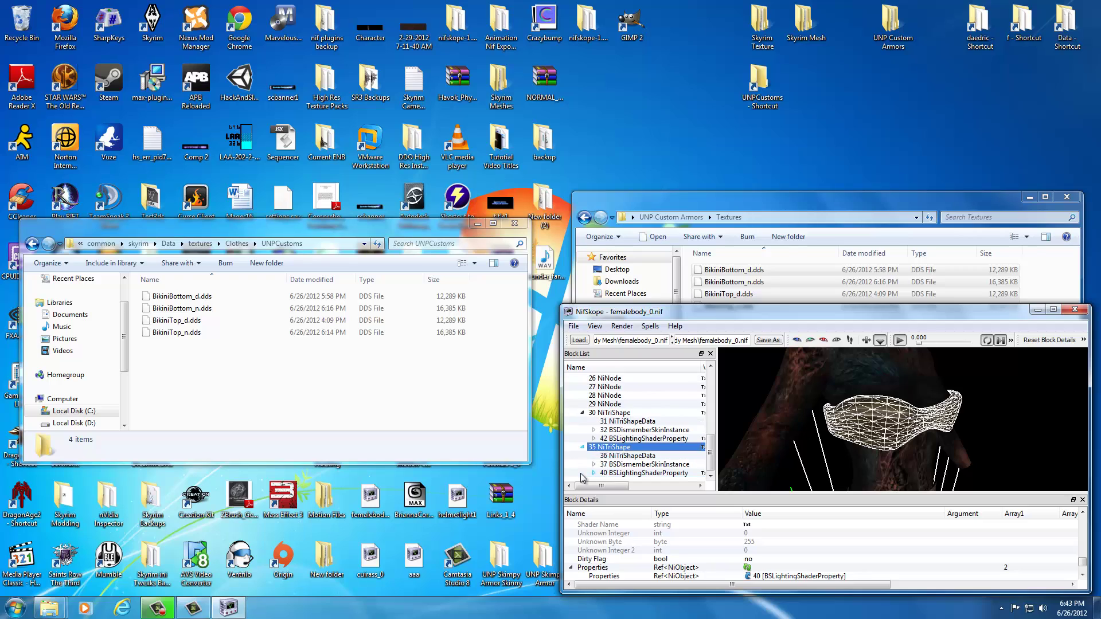
{"action": "left_click", "coordinate": [626, 473]}
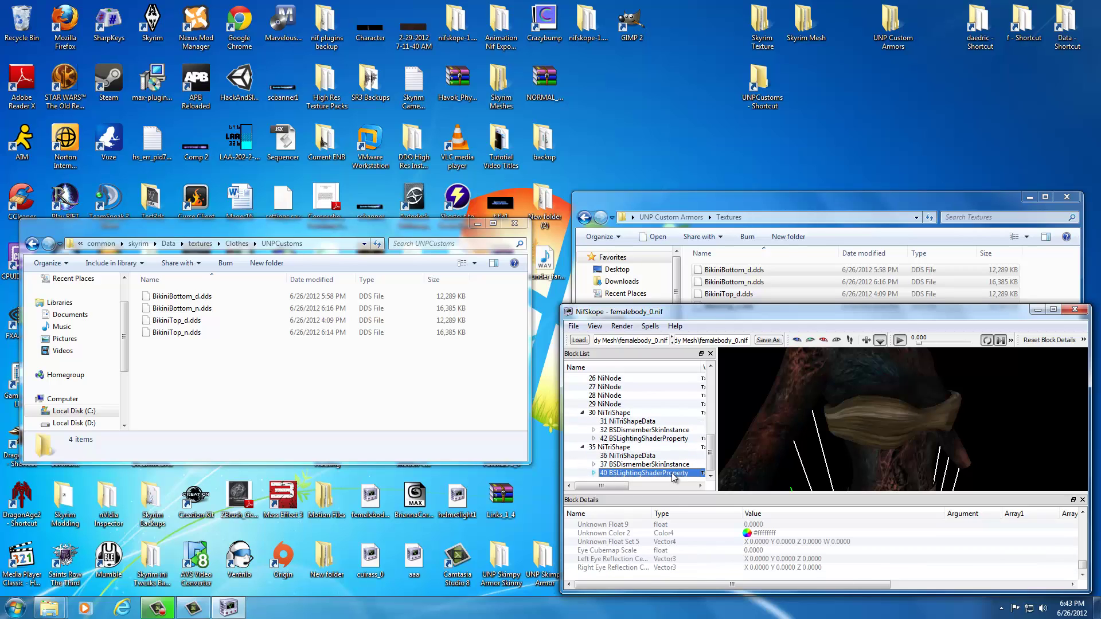
{"action": "left_click", "coordinate": [595, 473]}
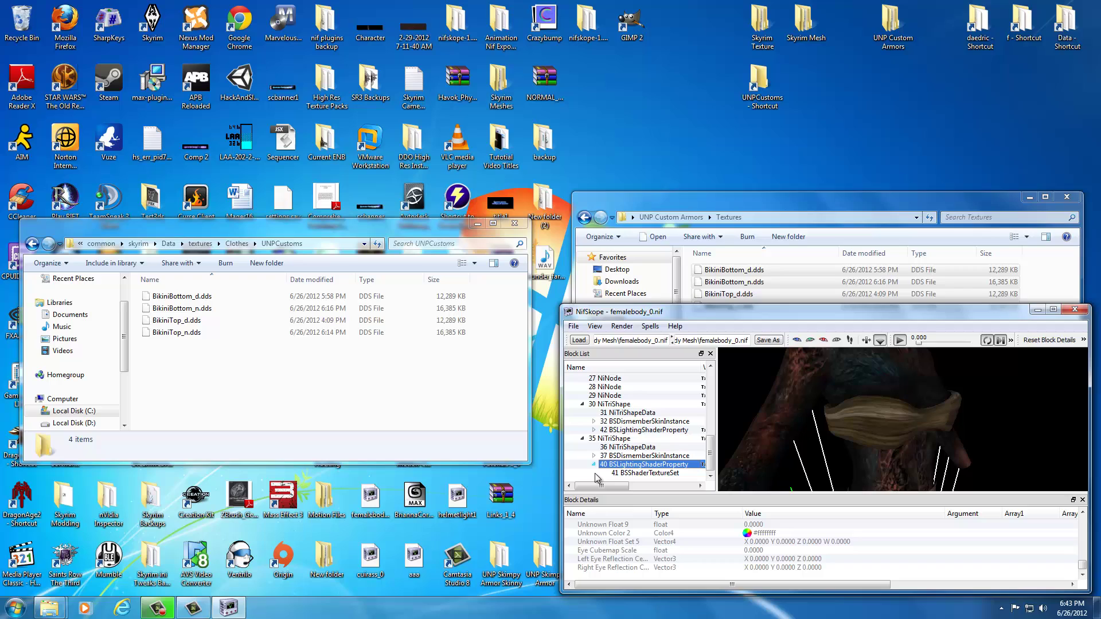
{"action": "left_click", "coordinate": [652, 474]}
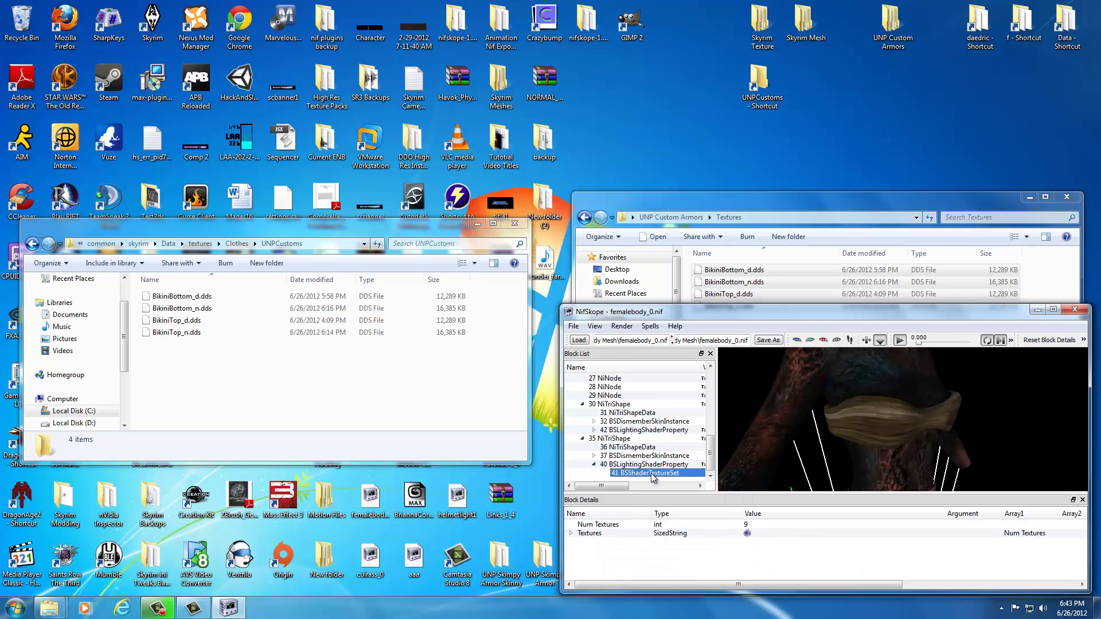
{"action": "left_click", "coordinate": [571, 533]}
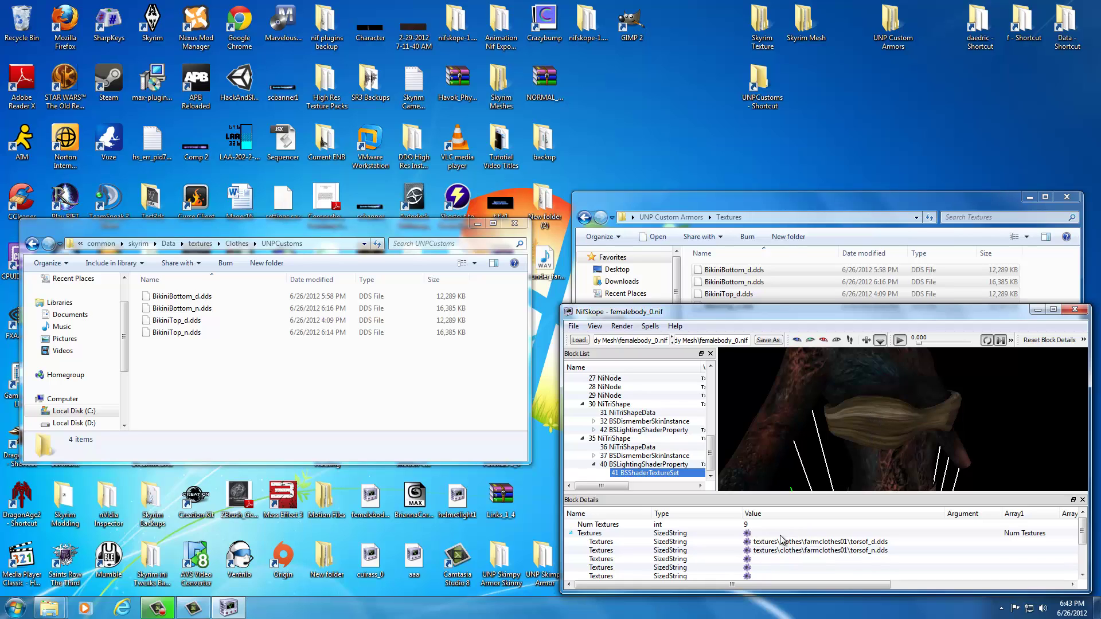
Set the bikini top's first texture to BikiniTop_d.dds from Skyrim's Data\textures\Clothes\UNPCustoms folder
{"action": "left_click", "coordinate": [746, 541]}
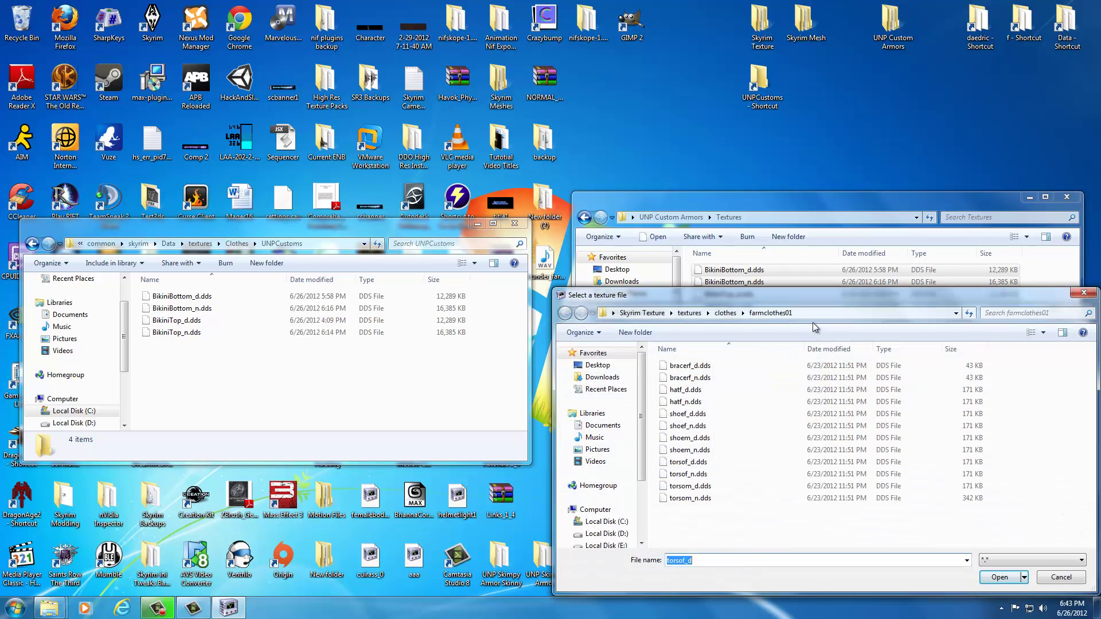
{"action": "left_click_drag", "start_coordinate": [790, 293], "coordinate": [781, 248]}
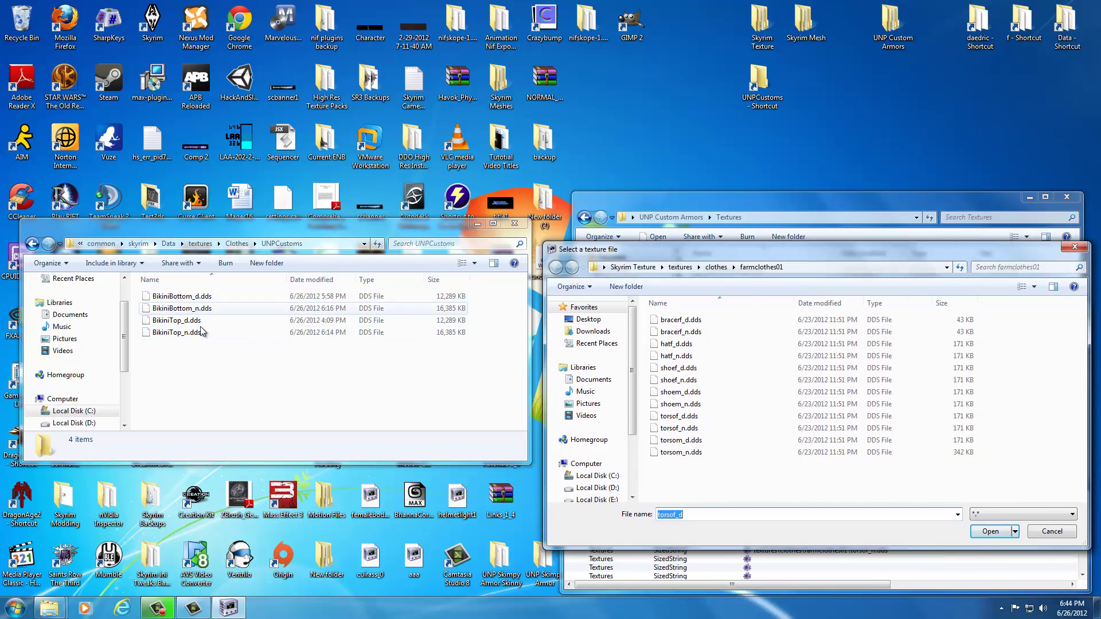
{"action": "left_click", "coordinate": [825, 267]}
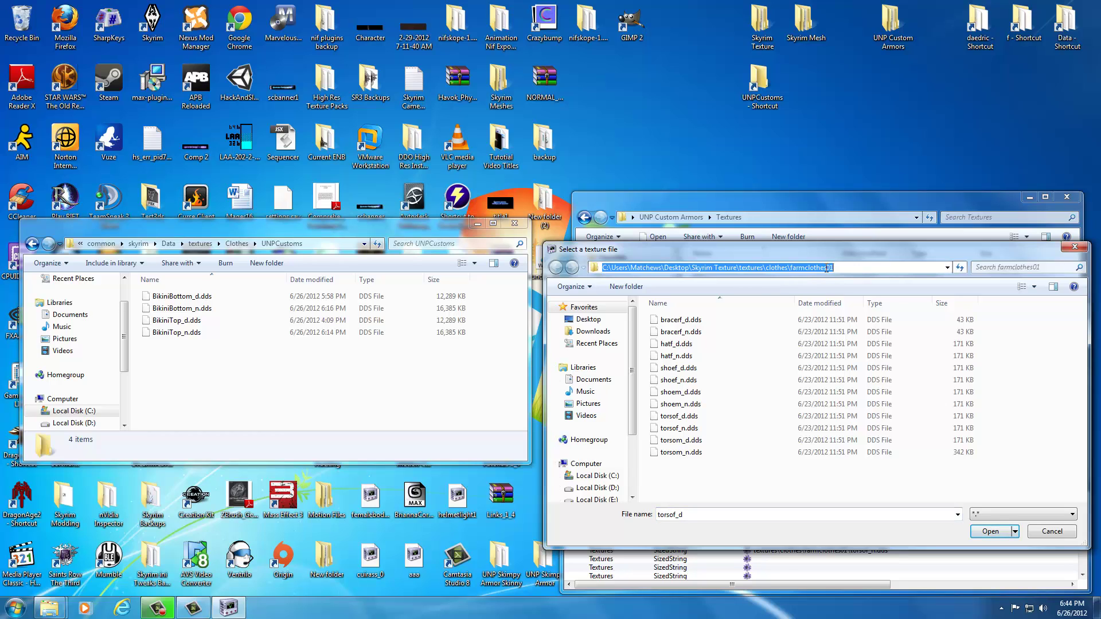
{"action": "type", "text": "C:\\Program Files (x86)\\Steam\\SteamApps\\common\\skyrim\\Data\\textures\\Clothes\\UNPCustoms"}
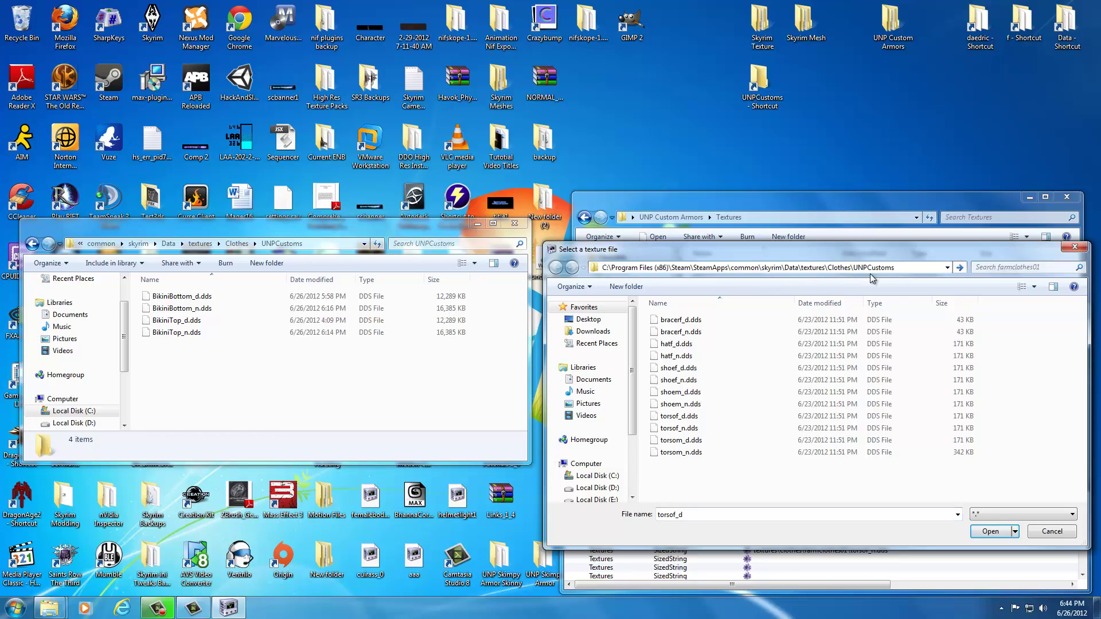
{"action": "key", "text": "Return"}
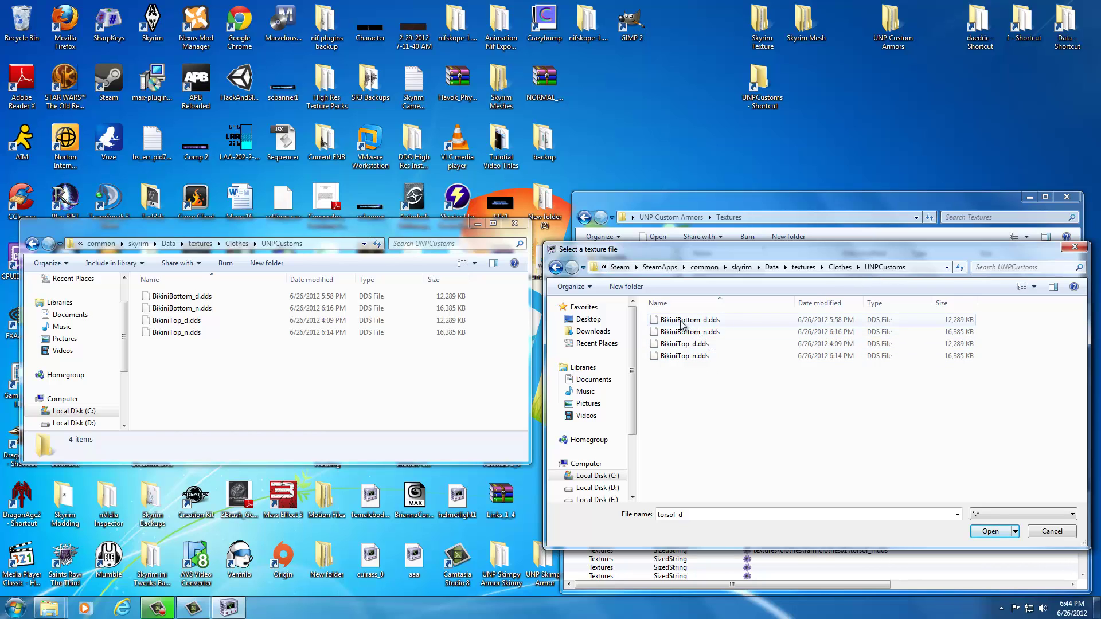
{"action": "left_click", "coordinate": [681, 347]}
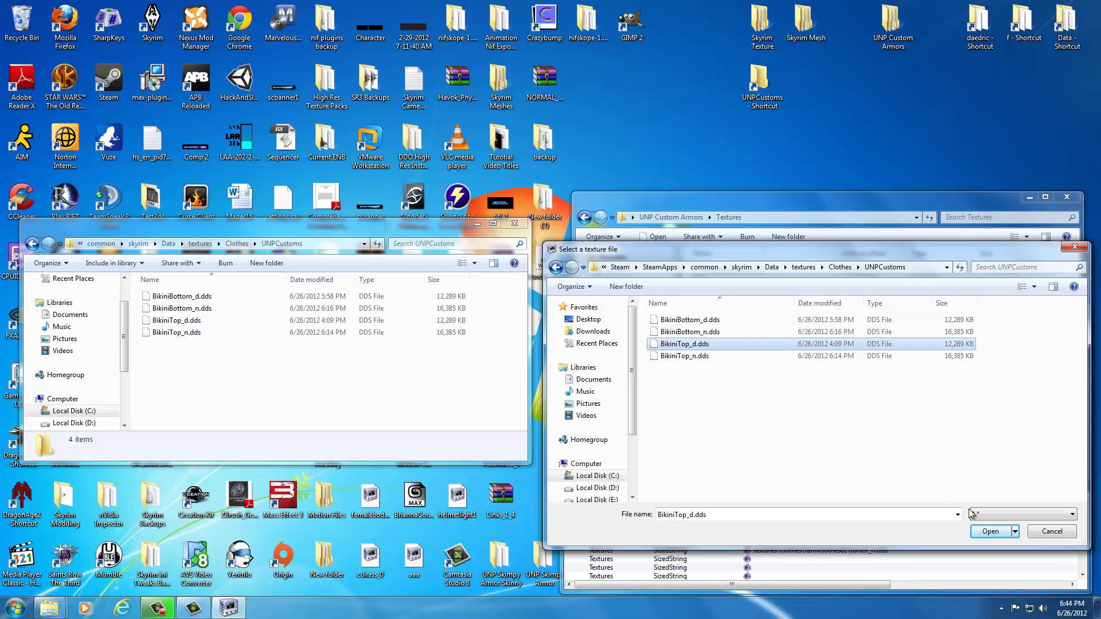
{"action": "left_click", "coordinate": [990, 532]}
{"action": "left_click_drag", "start_coordinate": [874, 438], "coordinate": [837, 451]}
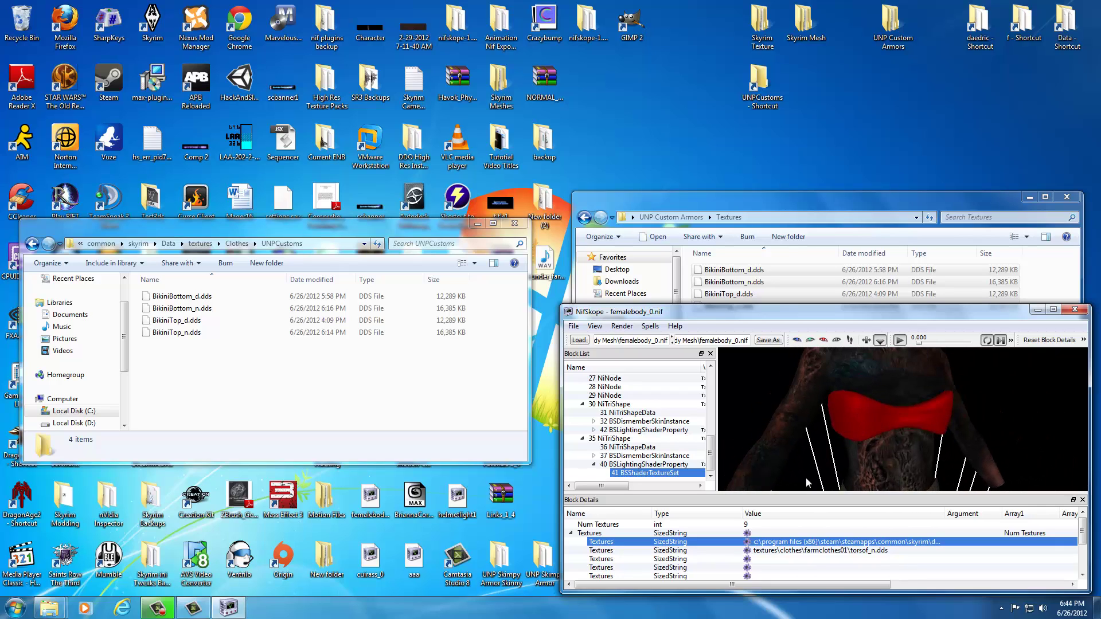
Replace the bikini top's second texture, torsof_n.dds, with BikiniTop_n.dds from the UNPCustoms folder
{"action": "left_click", "coordinate": [746, 551]}
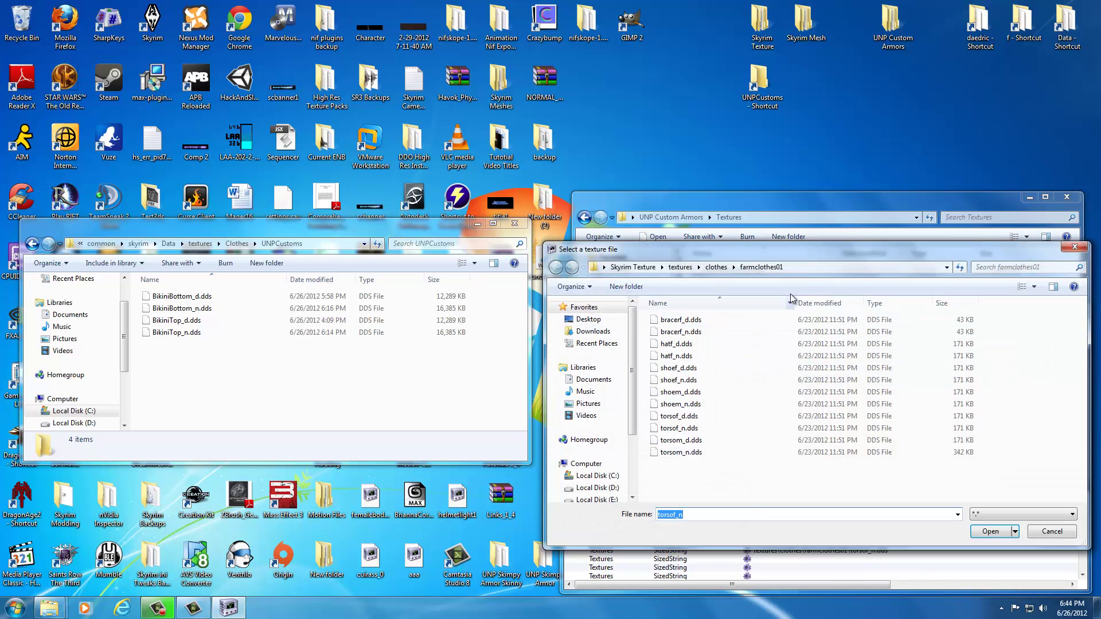
{"action": "left_click", "coordinate": [794, 269]}
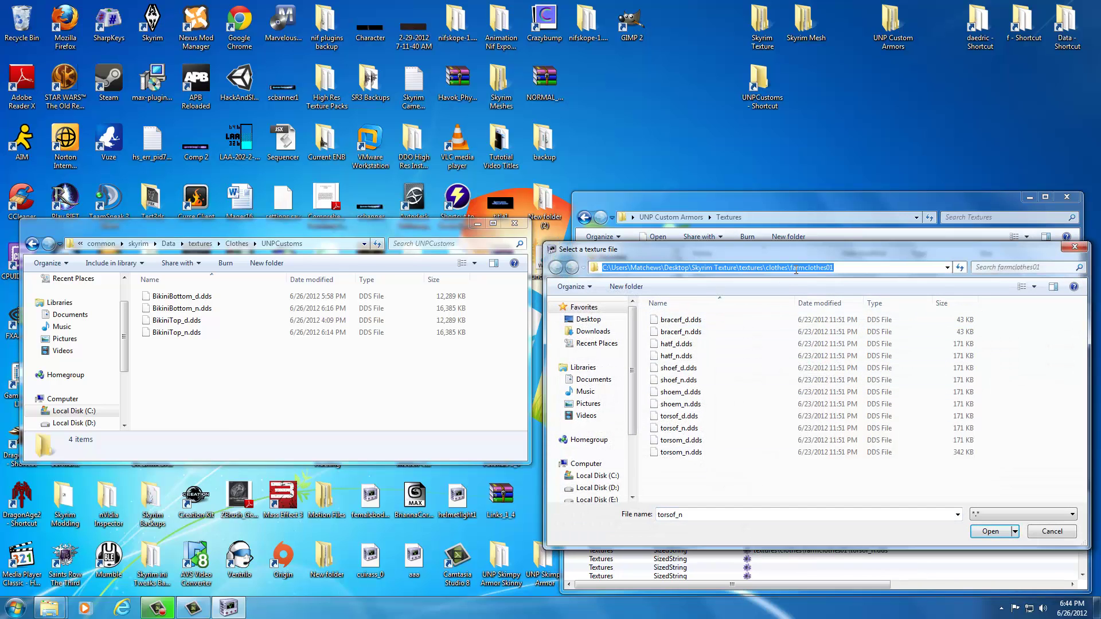
{"action": "type", "text": "C:\\Program Files (x86)\\Steam\\SteamApps\\common\\skyrim\\Data\\textures\\Clothes\\UNPCustoms"}
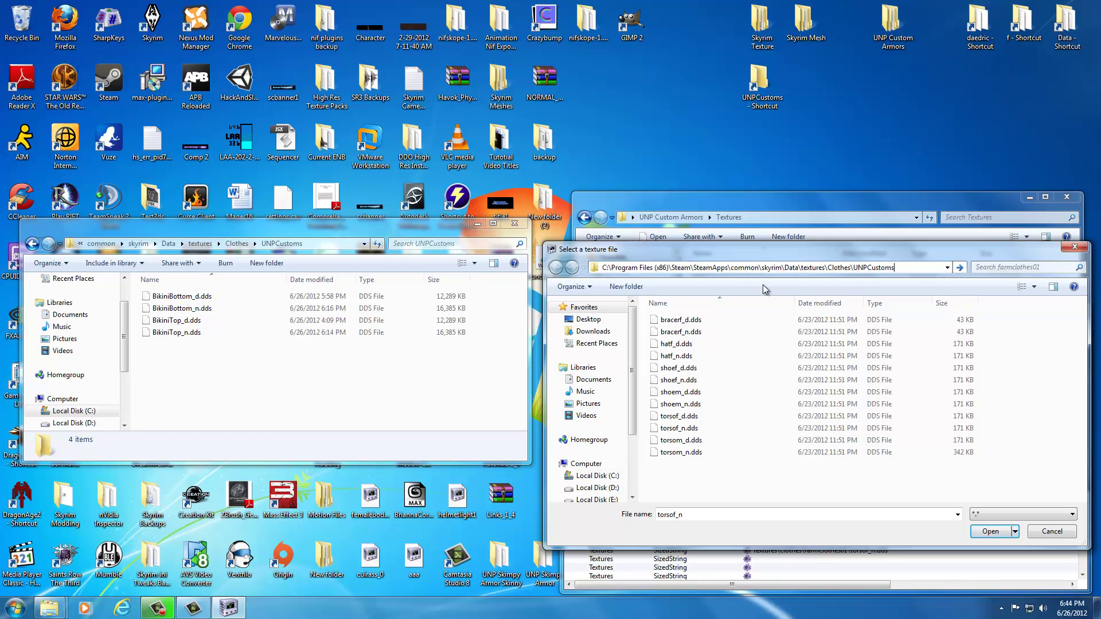
{"action": "key", "text": "Return"}
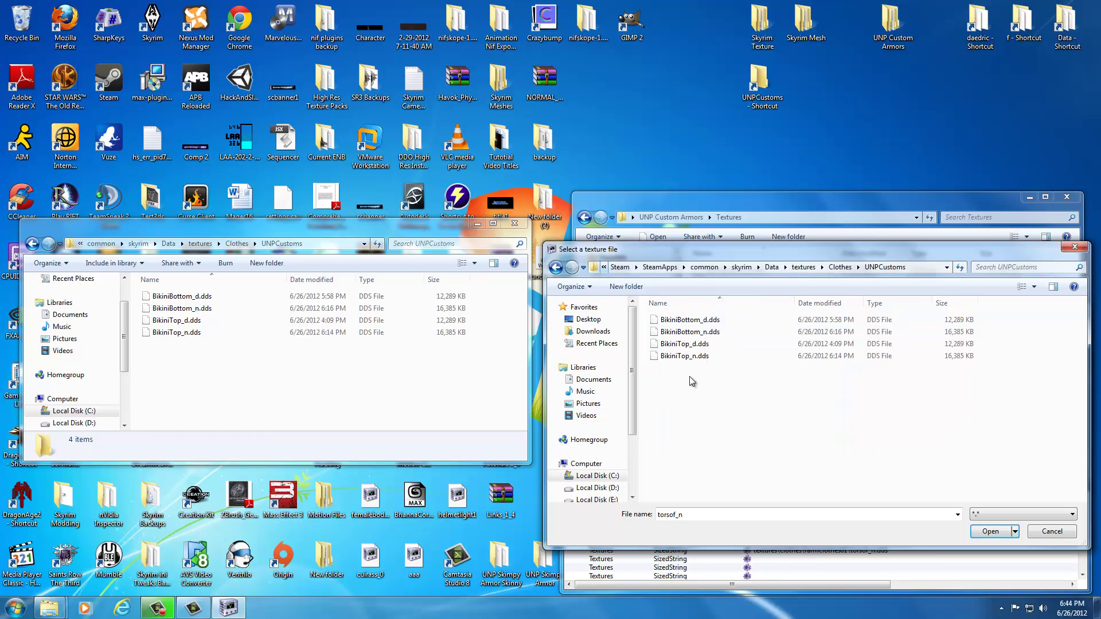
{"action": "left_click", "coordinate": [682, 356]}
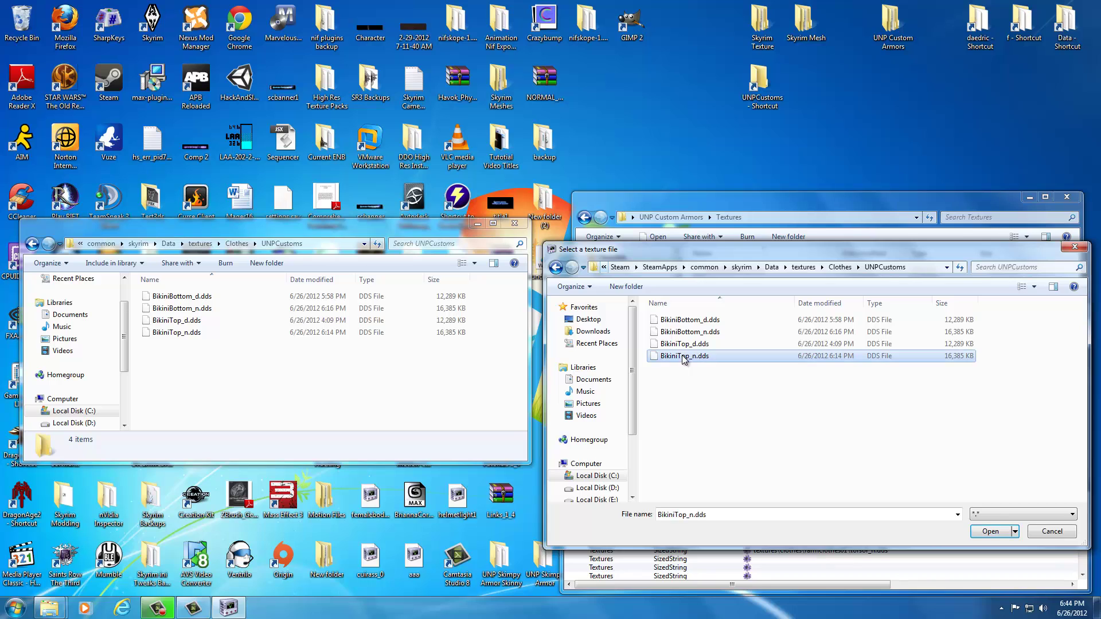
{"action": "left_click", "coordinate": [983, 531]}
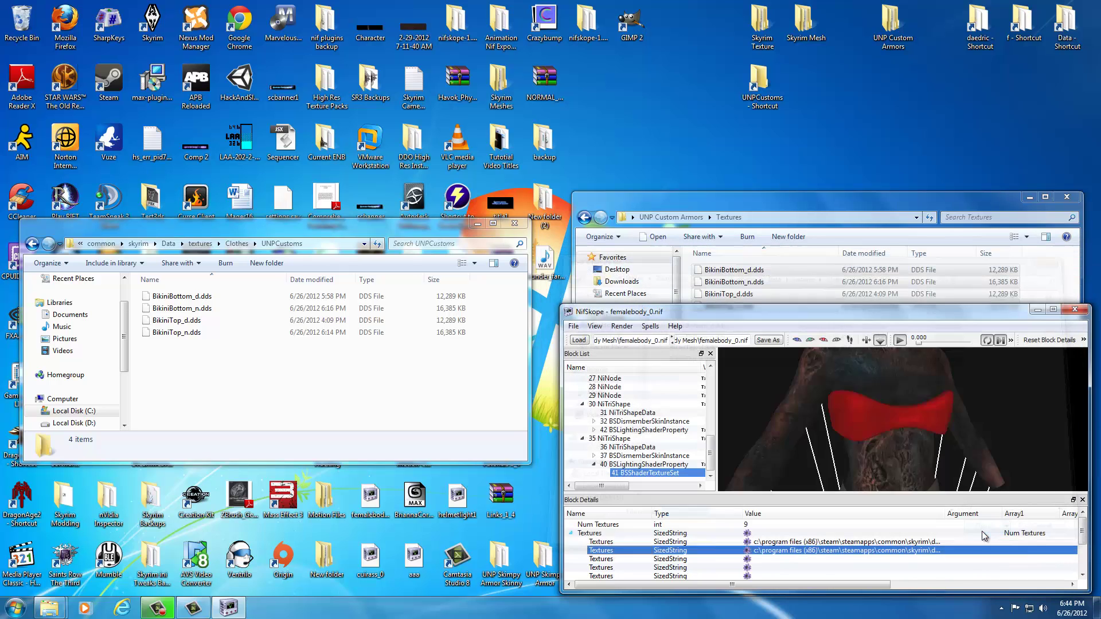
Select the bikini bottom mesh and expand the Textures list of its BSShaderTextureSet under BSLightingShaderProperty
{"action": "left_click_drag", "start_coordinate": [814, 436], "coordinate": [830, 421]}
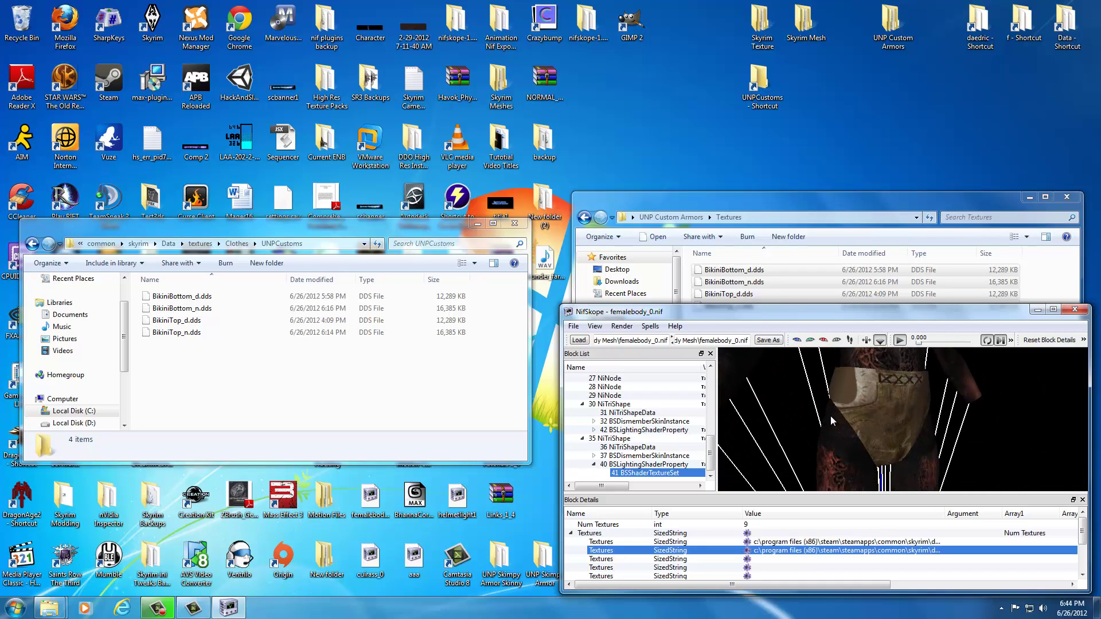
{"action": "left_click", "coordinate": [881, 404]}
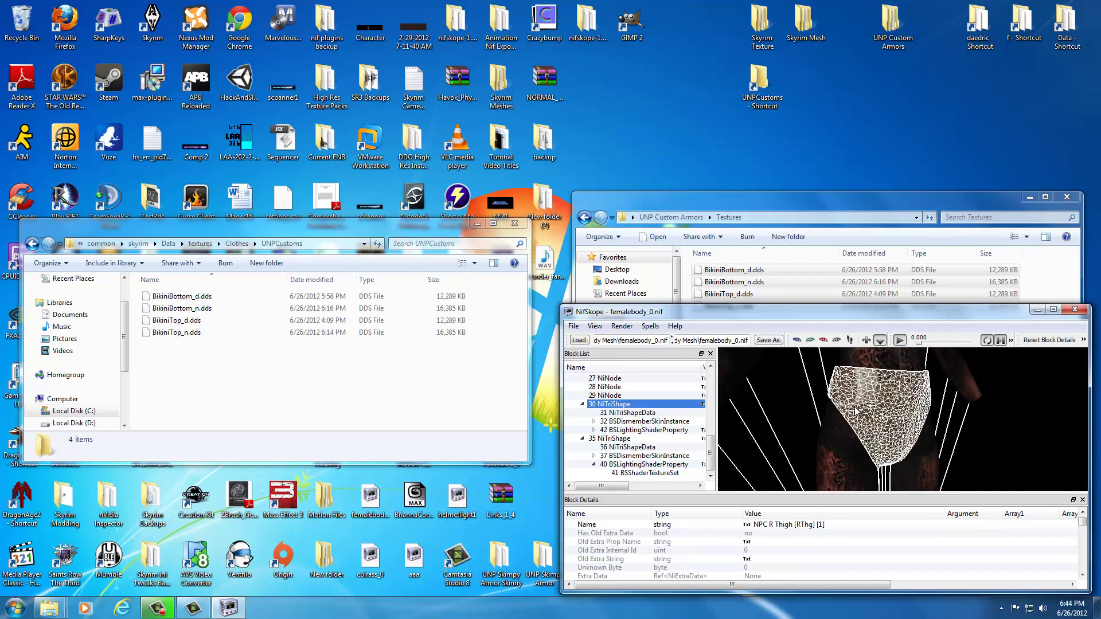
{"action": "left_click", "coordinate": [612, 431]}
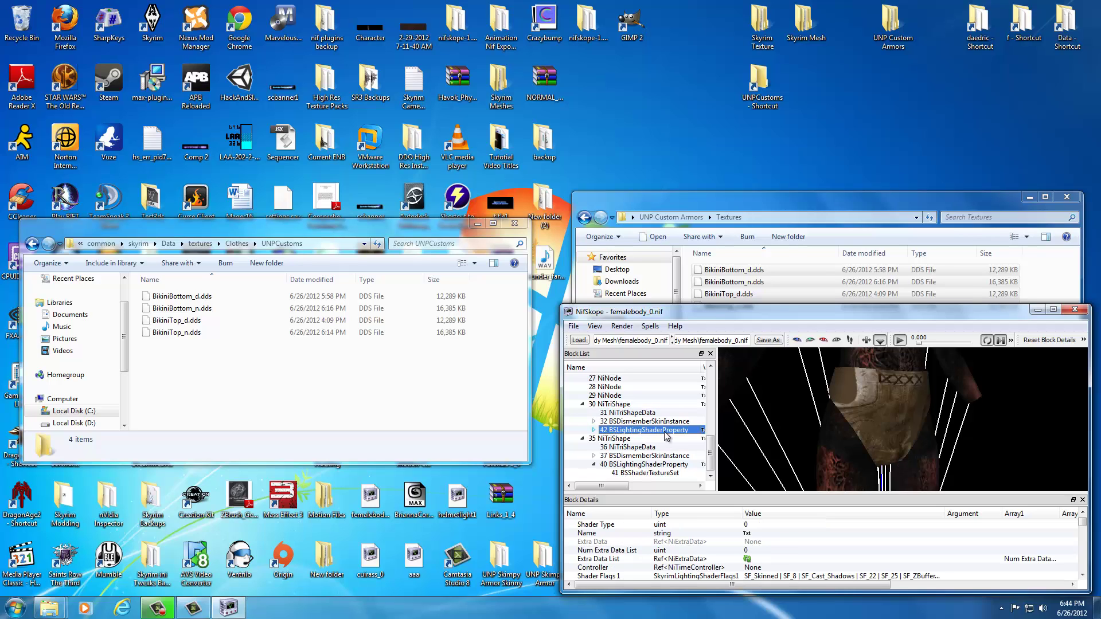
{"action": "left_click", "coordinate": [594, 430]}
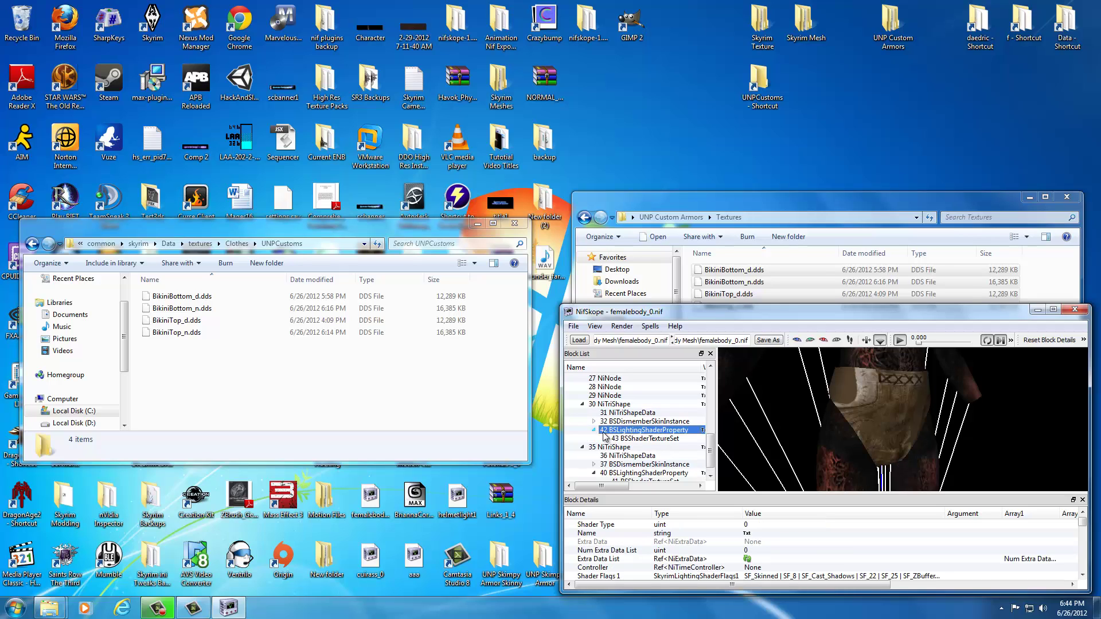
{"action": "left_click", "coordinate": [642, 438]}
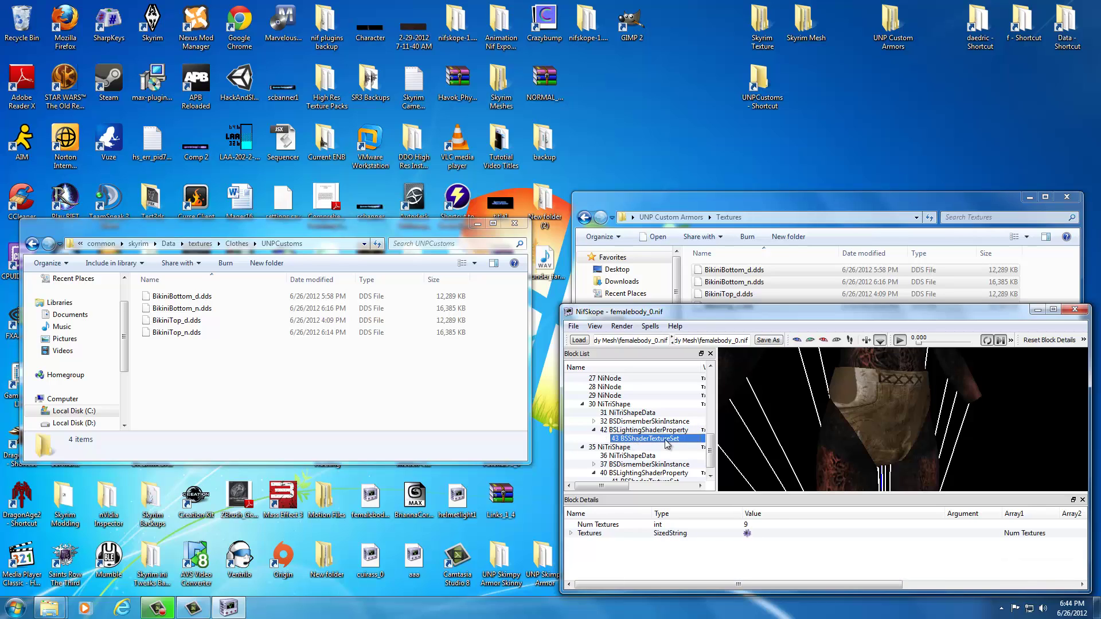
{"action": "left_click", "coordinate": [571, 533]}
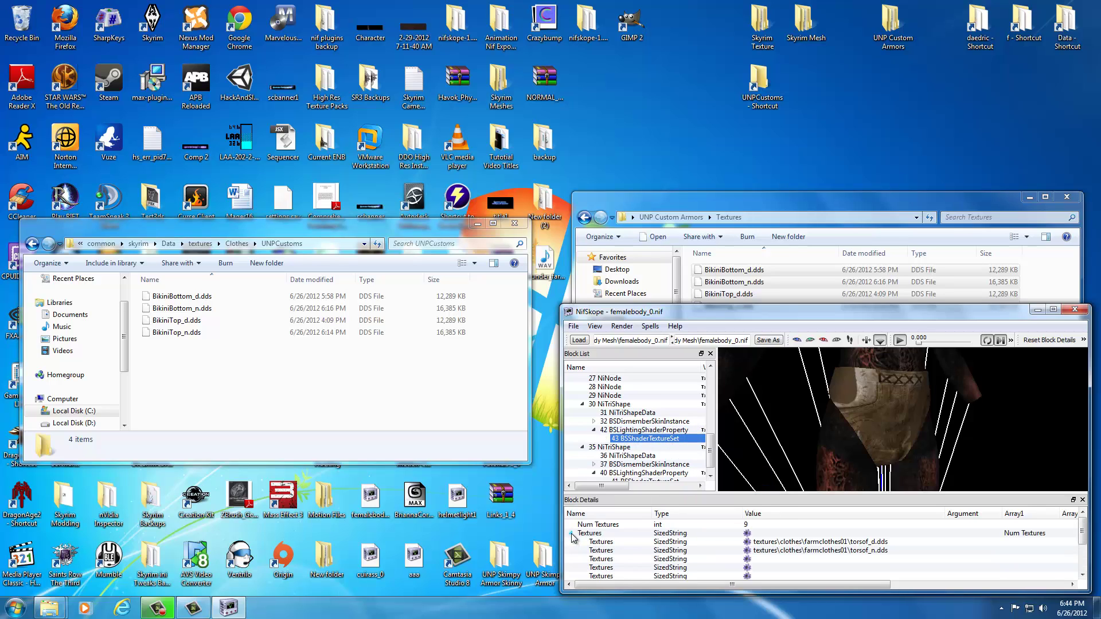
Set the bikini bottom's first texture to BikiniBottom_d.dds from Skyrim's Data\textures\Clothes\UNPCustoms folder
{"action": "left_click", "coordinate": [747, 542]}
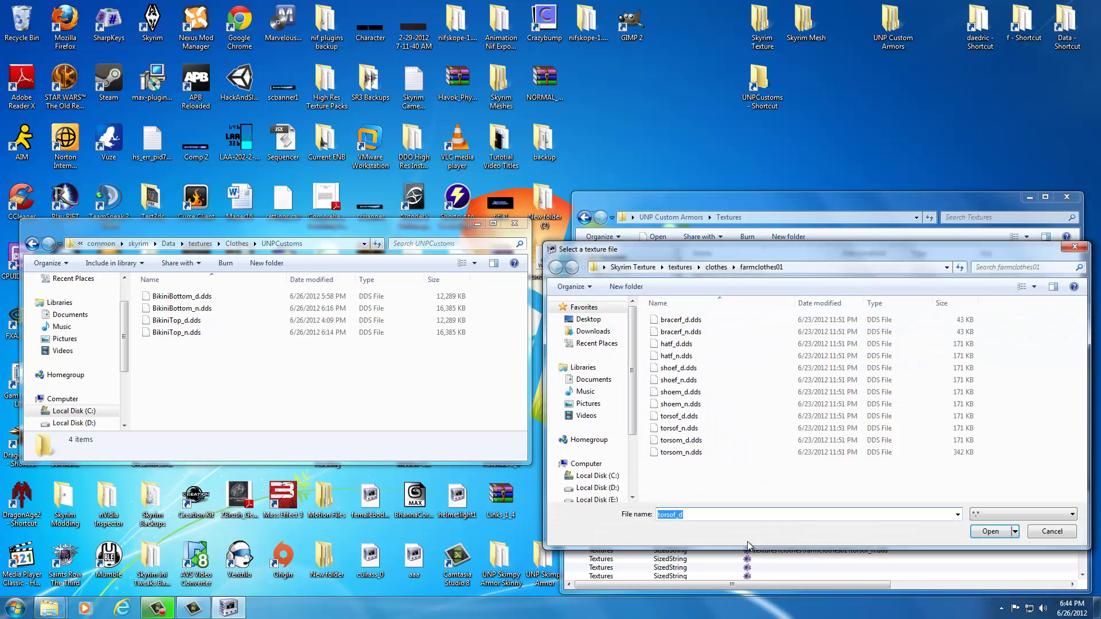
{"action": "left_click", "coordinate": [846, 269]}
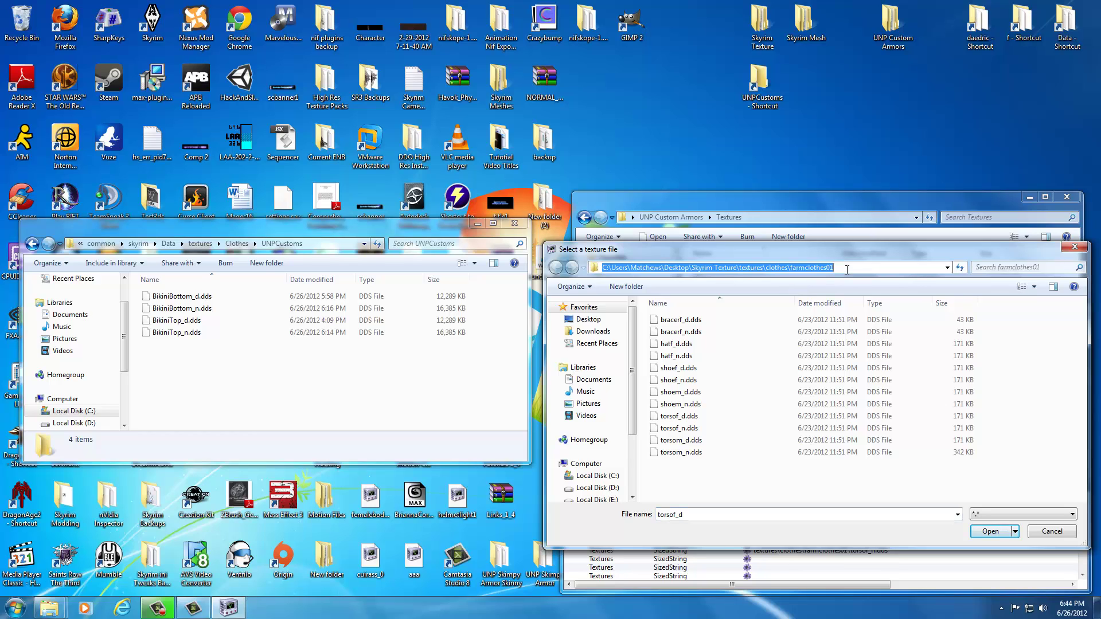
{"action": "type", "text": "C:\\Program Files (x86)\\Steam\\SteamApps\\common\\skyrim\\Data\\textures\\Clothes\\UNPCustoms"}
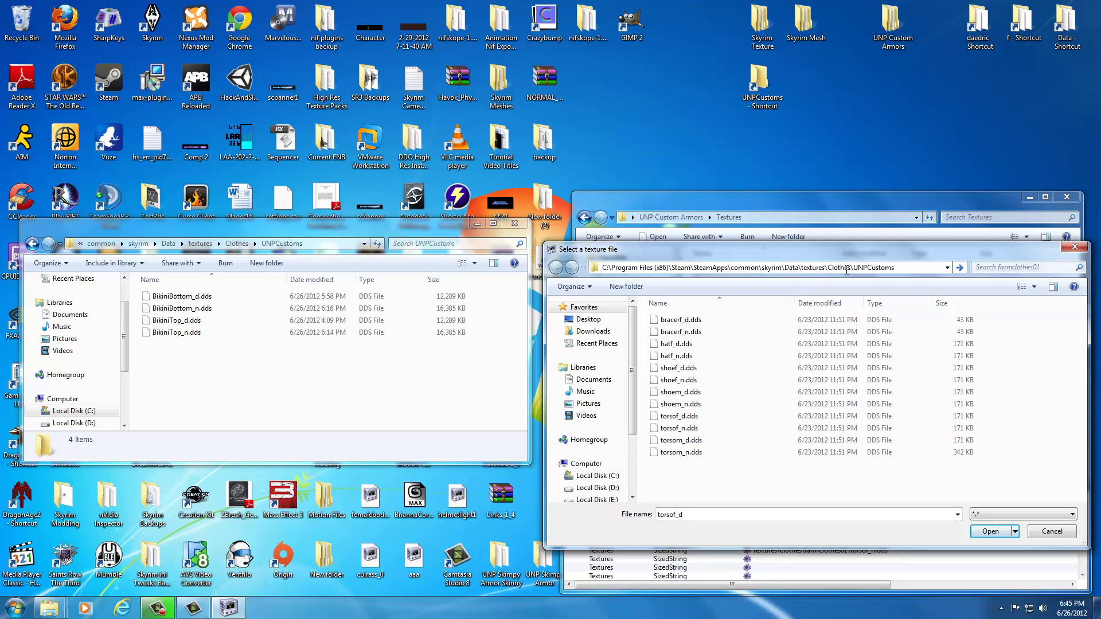
{"action": "key", "text": "Return"}
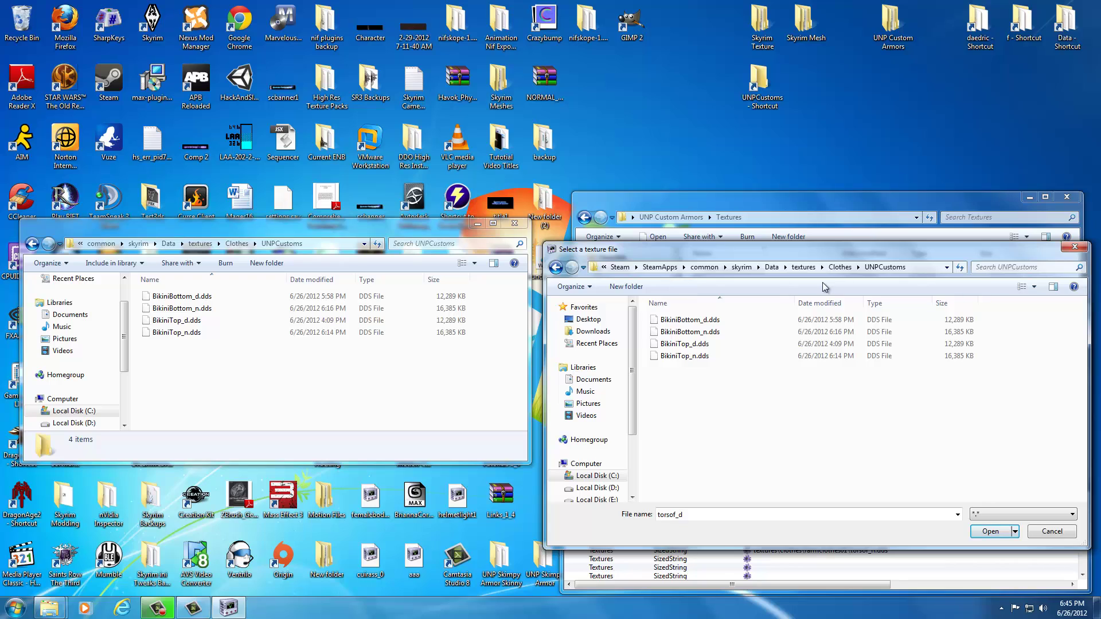
{"action": "left_click", "coordinate": [676, 321]}
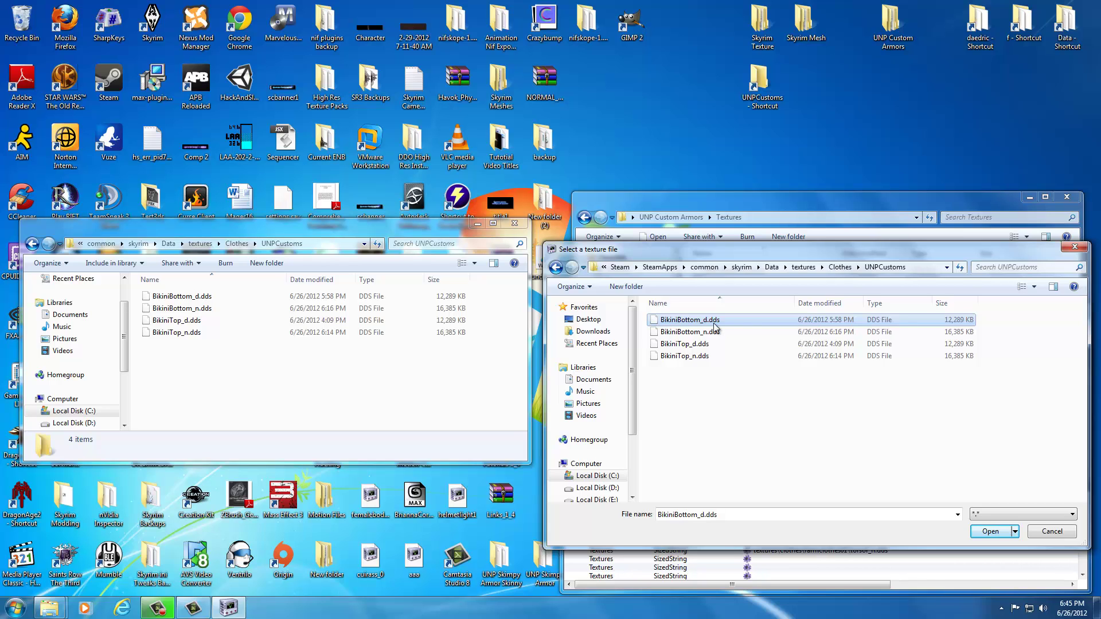
{"action": "left_click", "coordinate": [989, 532]}
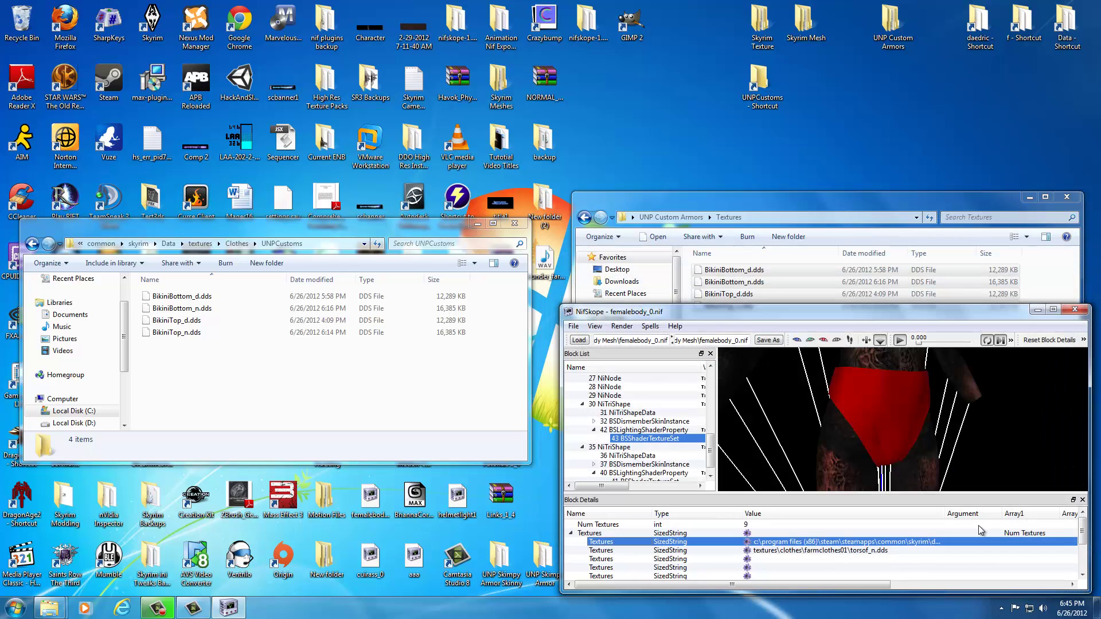
{"action": "mouse_move", "coordinate": [879, 431]}
{"action": "left_mouse_down"}
{"action": "mouse_move", "coordinate": [1033, 436]}
{"action": "mouse_move", "coordinate": [861, 445]}
{"action": "mouse_move", "coordinate": [887, 437]}
{"action": "left_mouse_up"}
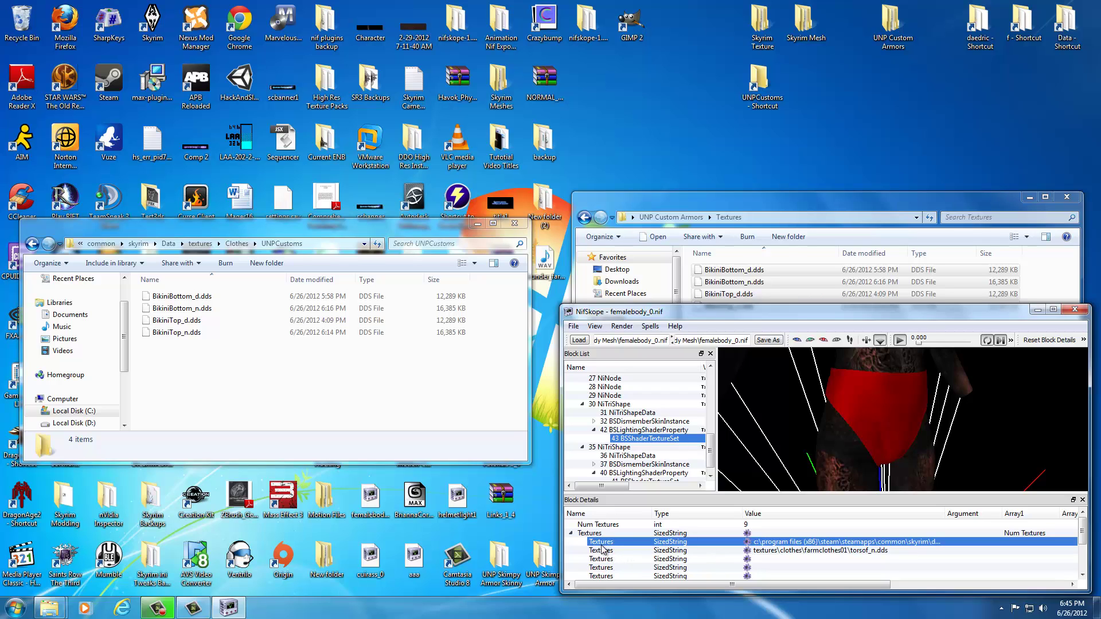
Replace the bikini bottom's second texture, torsof_n.dds, with BikiniBottom_n.dds from Skyrim's Data\textures\Clothes\UNPCustoms folder
{"action": "left_click", "coordinate": [746, 551]}
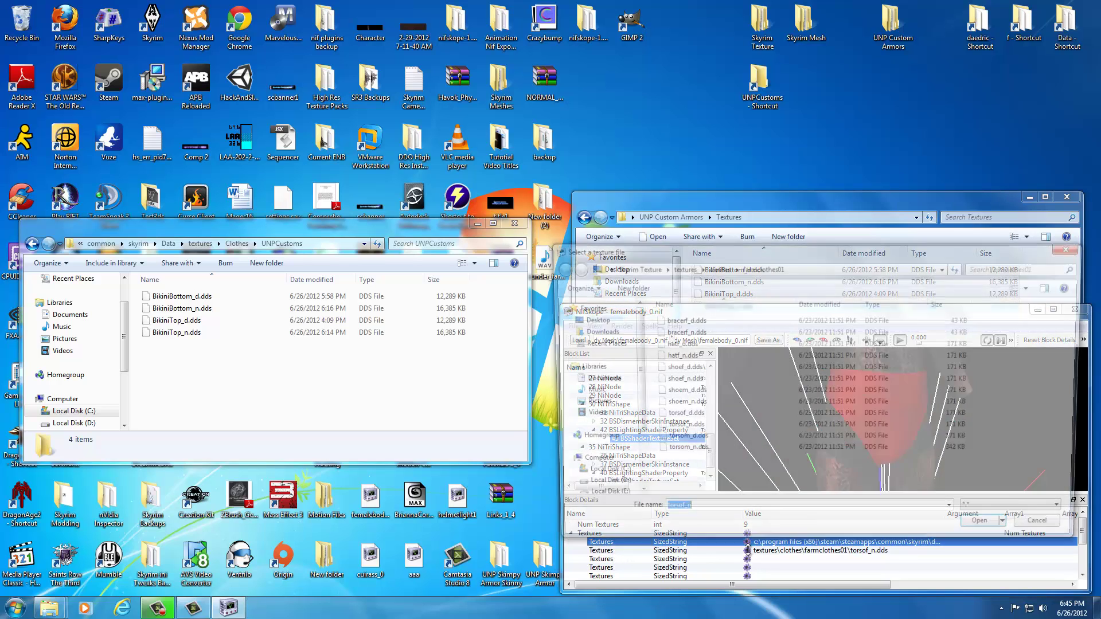
{"action": "left_click", "coordinate": [810, 271]}
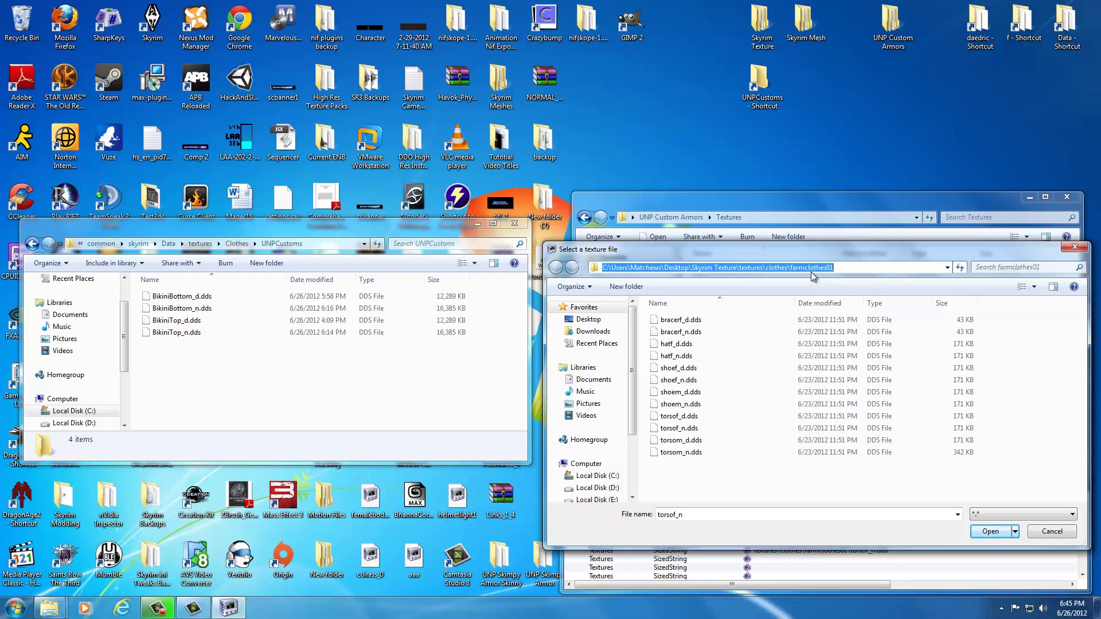
{"action": "type", "text": "C:\\Program Files (x86)\\Steam\\SteamApps\\common\\skyrim\\Data\\textures\\Clothes\\UNPCustoms"}
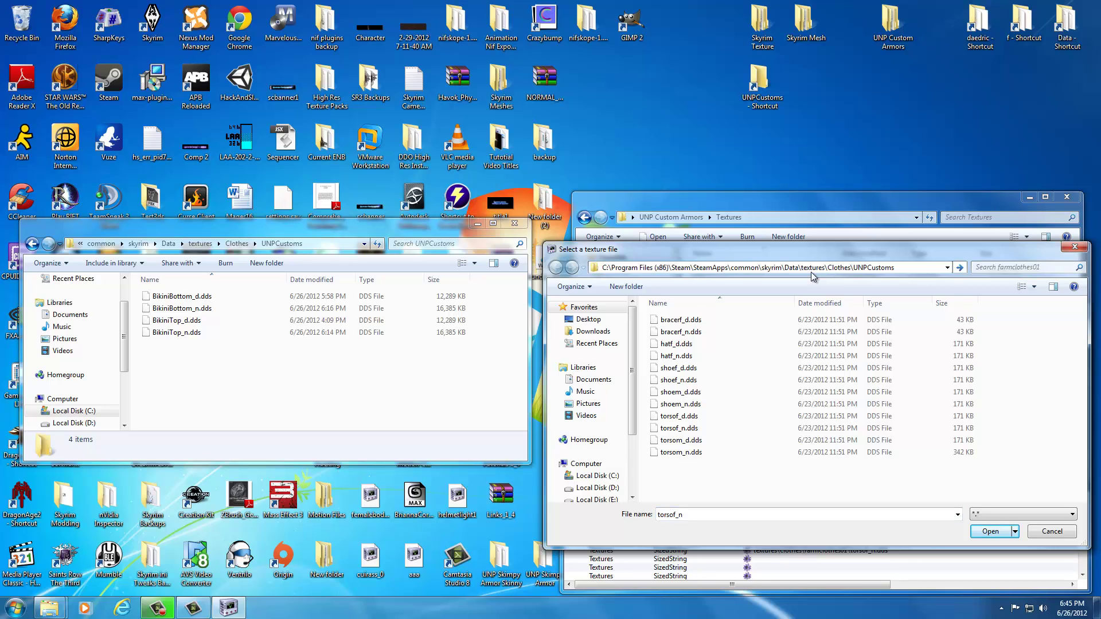
{"action": "key", "text": "Return"}
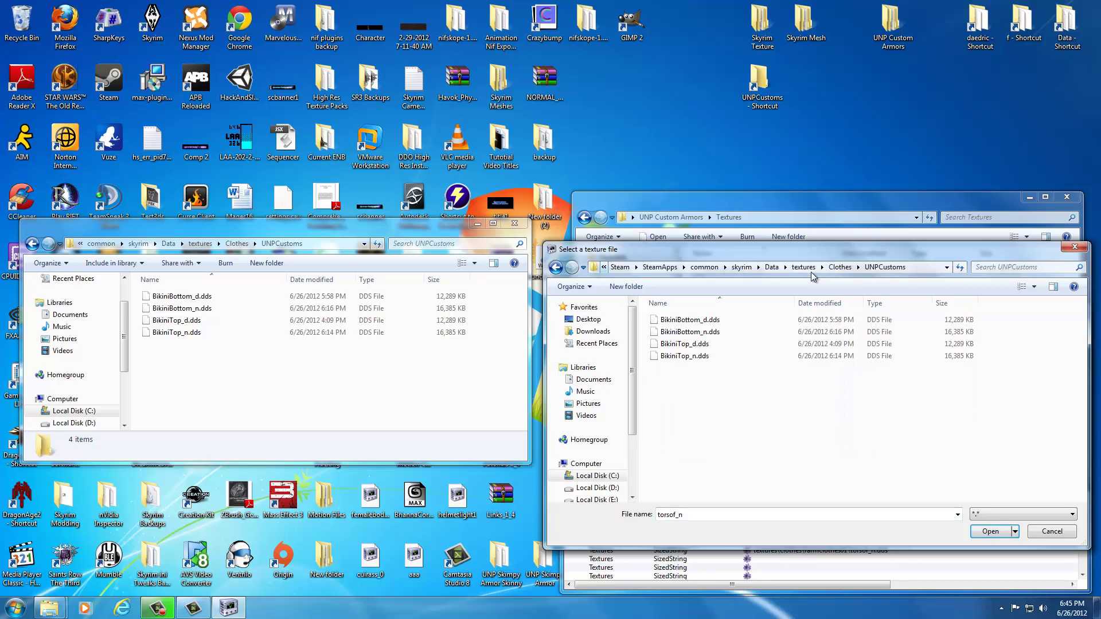
{"action": "left_click", "coordinate": [701, 335]}
{"action": "left_click", "coordinate": [985, 533]}
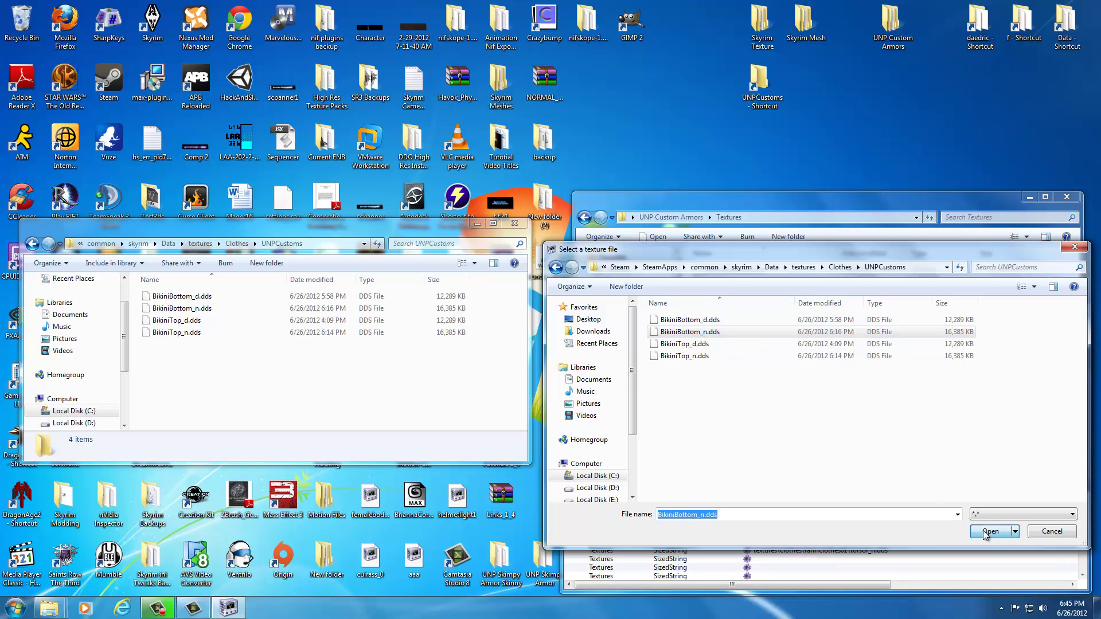
Start saving the finished mesh under a new name and browse to UNP Custom Armors\data\meshes\armor\daedric\Test1
{"action": "left_click_drag", "start_coordinate": [947, 411], "coordinate": [894, 407]}
{"action": "scroll", "coordinate": [894, 403], "scroll_direction": "down", "scroll_amount": 5}
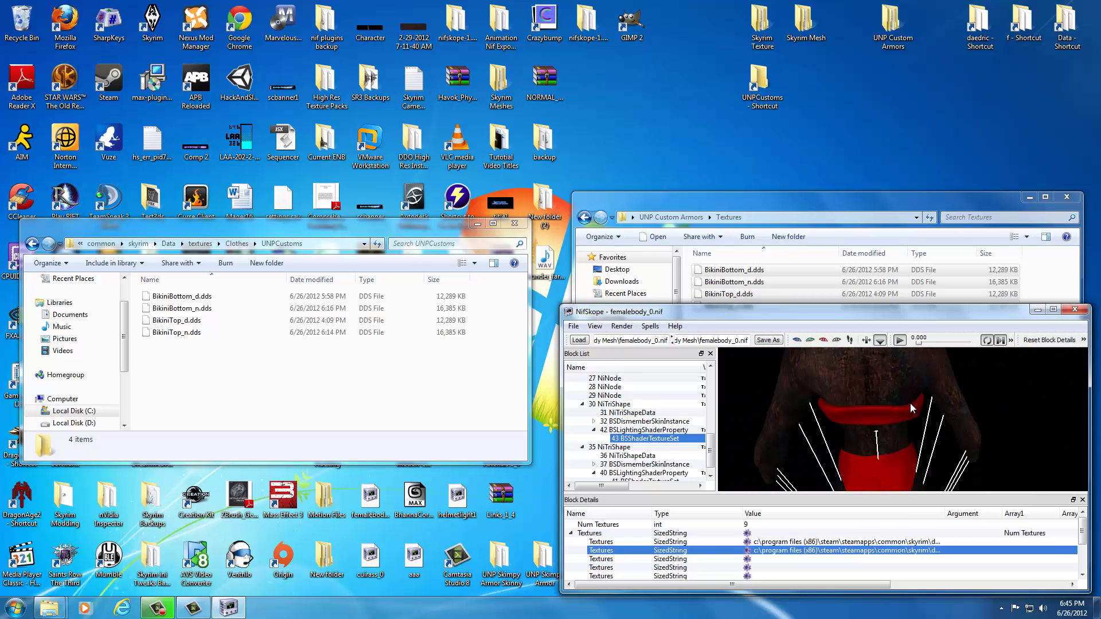
{"action": "left_click_drag", "start_coordinate": [968, 413], "coordinate": [923, 421]}
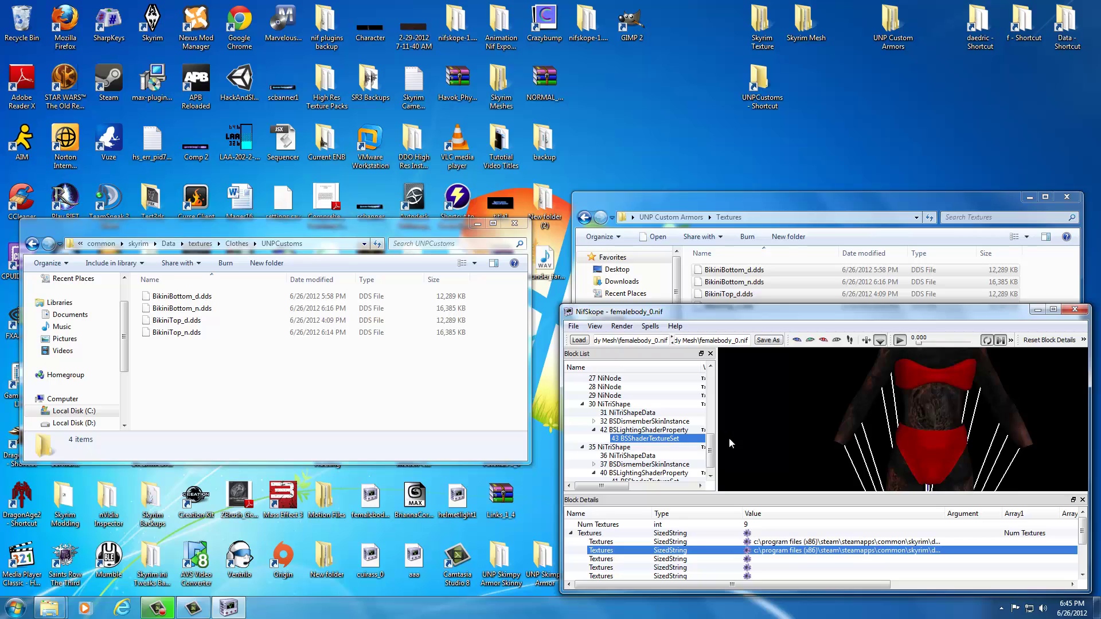
{"action": "left_click_drag", "start_coordinate": [710, 448], "coordinate": [711, 386]}
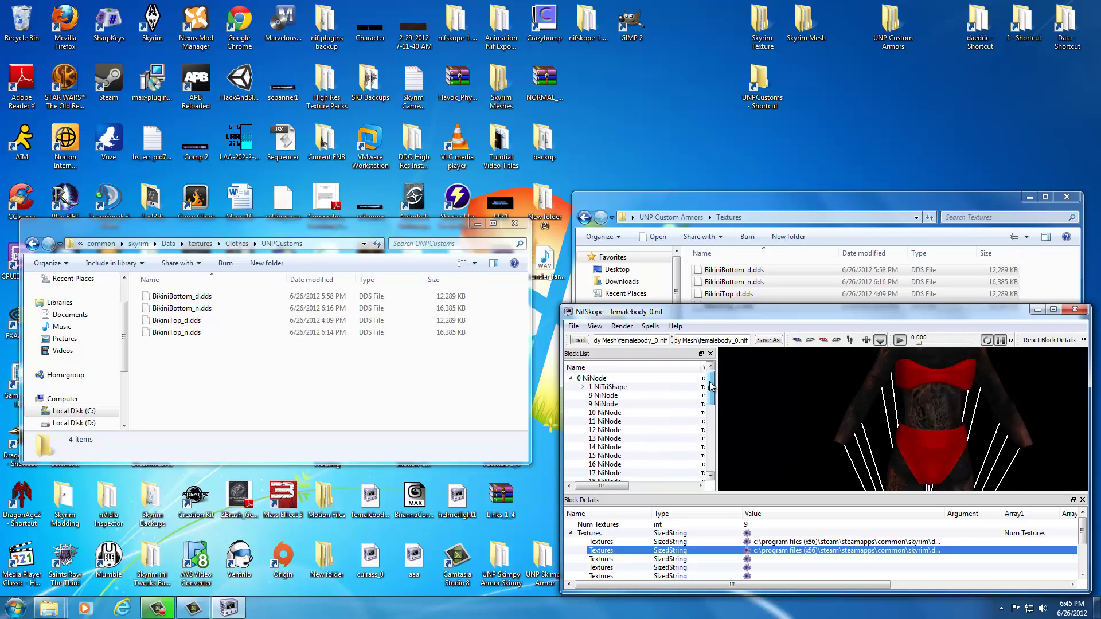
{"action": "left_click", "coordinate": [573, 326]}
{"action": "left_click", "coordinate": [590, 355]}
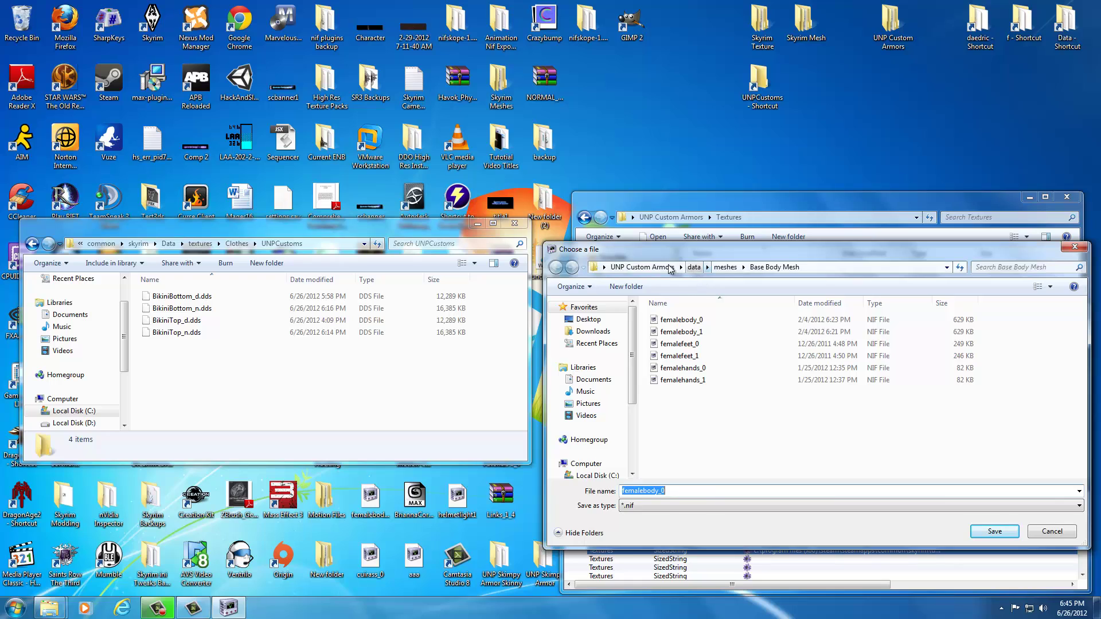
{"action": "left_click", "coordinate": [648, 268]}
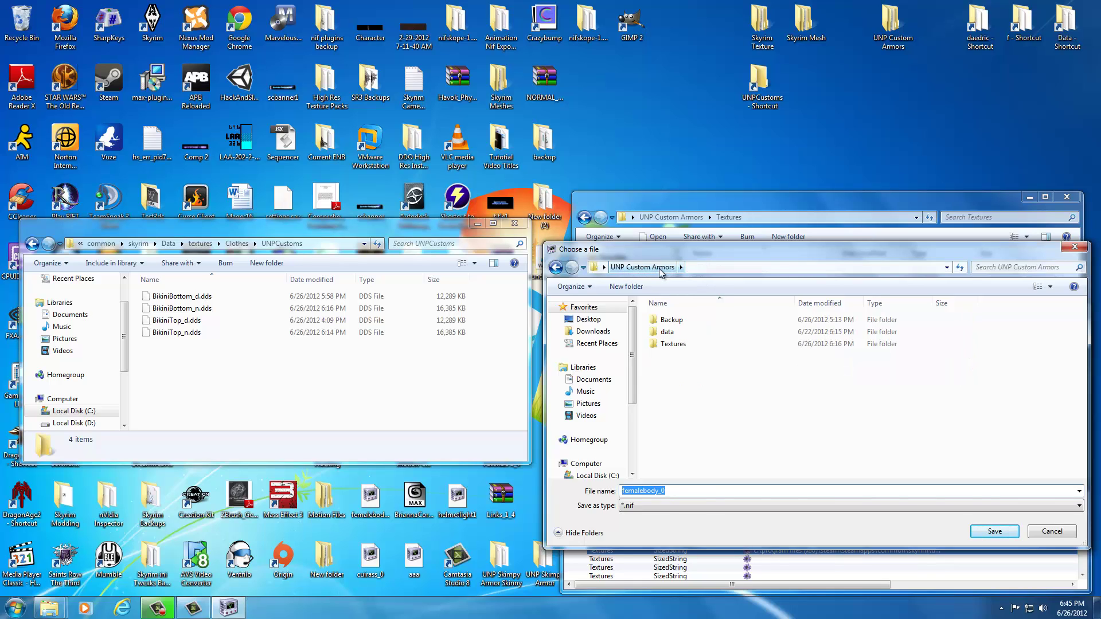
{"action": "double_click", "coordinate": [666, 330]}
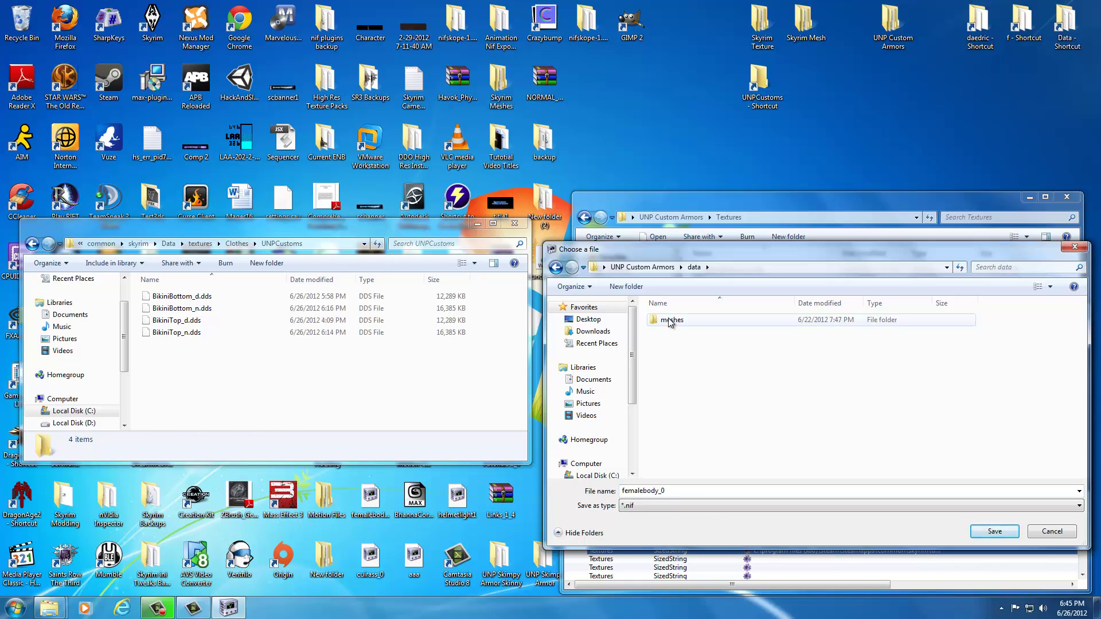
{"action": "double_click", "coordinate": [668, 322]}
{"action": "left_click", "coordinate": [670, 321]}
{"action": "double_click", "coordinate": [672, 322]}
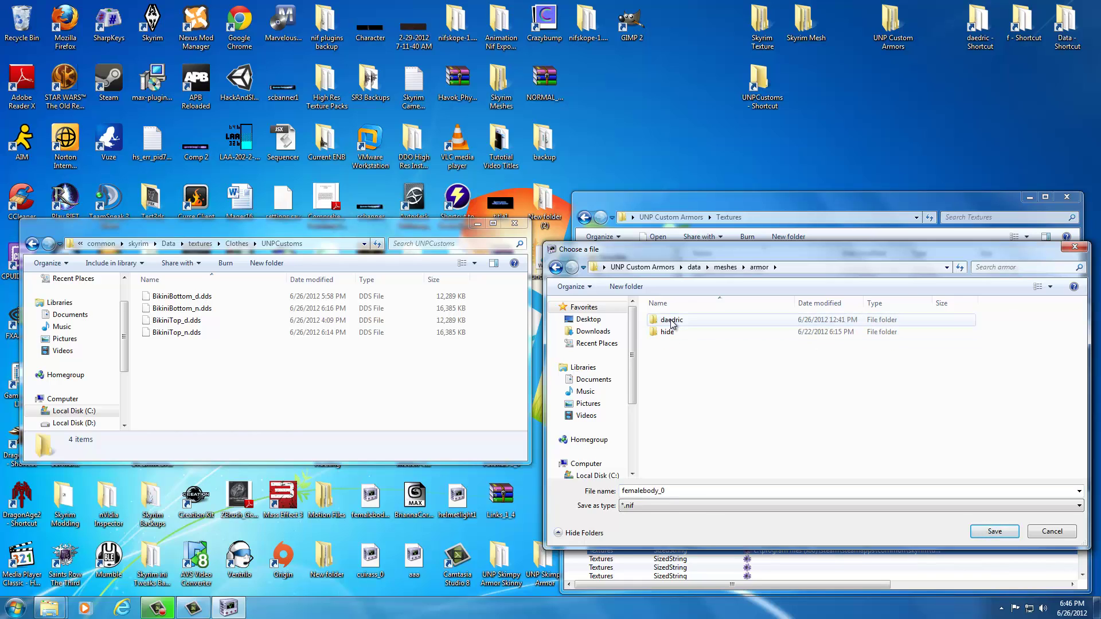
{"action": "double_click", "coordinate": [671, 322]}
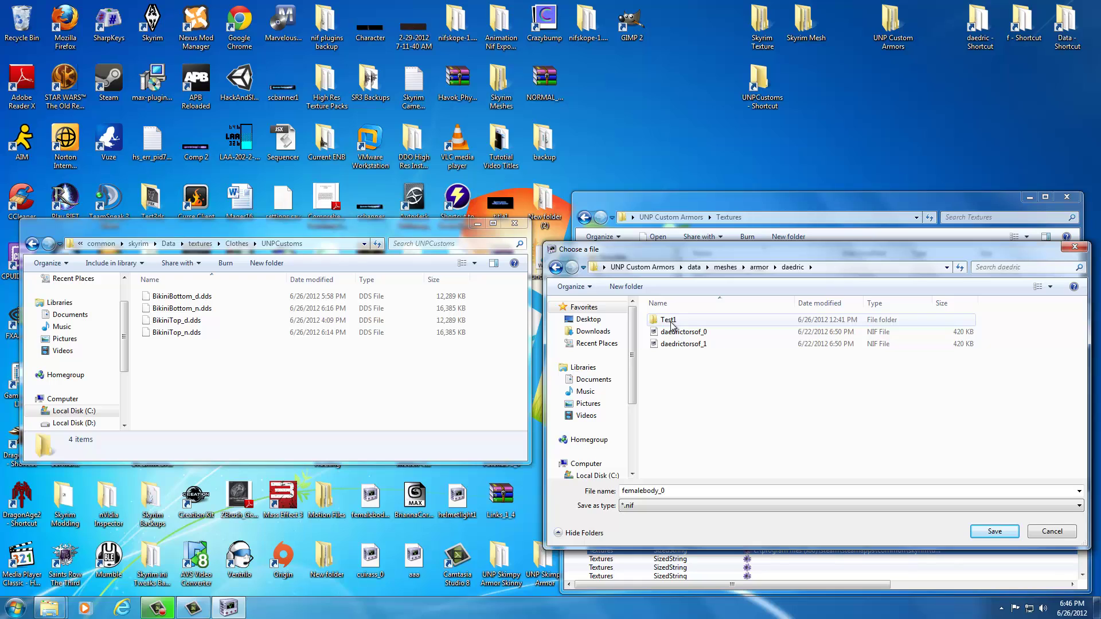
{"action": "double_click", "coordinate": [669, 321]}
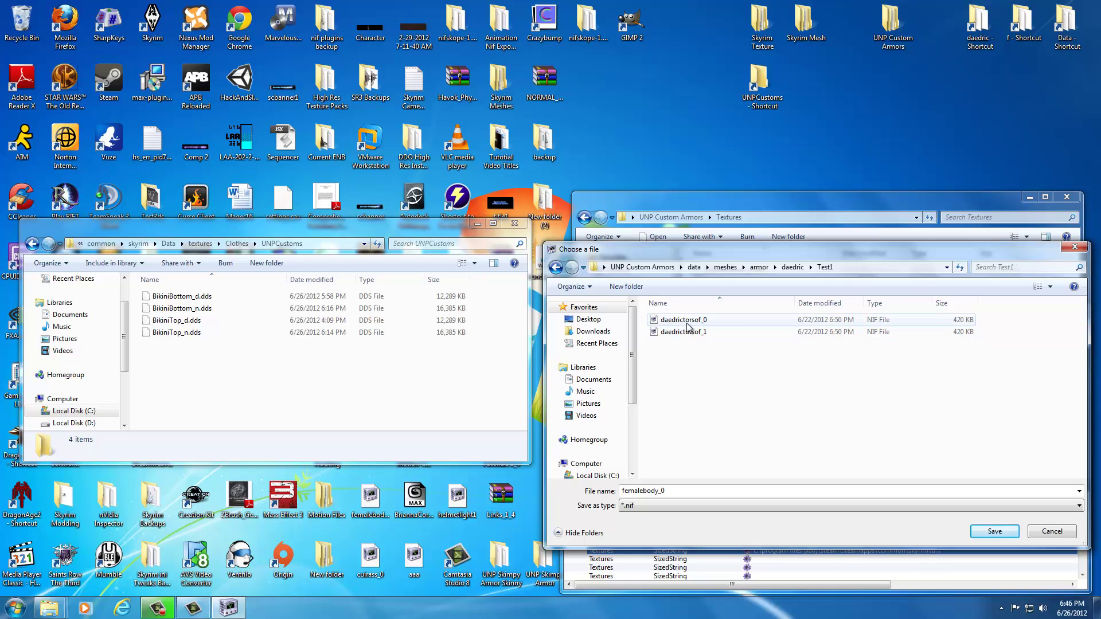
Save the mesh as daedrictorsof_0 in the Test1 folder, replacing the existing file
{"action": "left_click", "coordinate": [693, 321]}
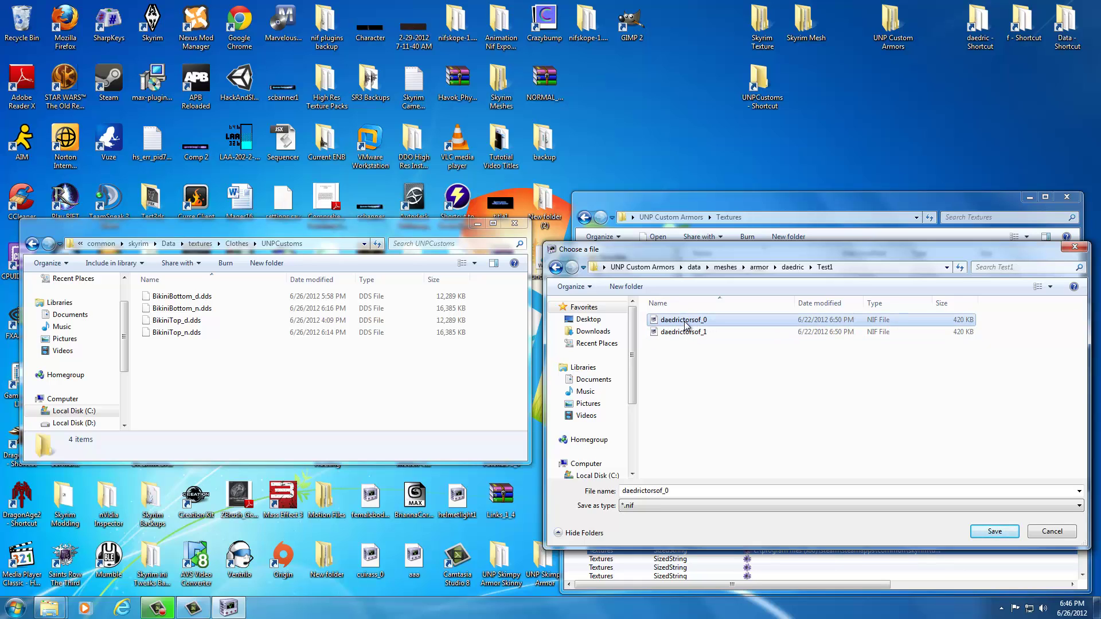
{"action": "left_click", "coordinate": [993, 531]}
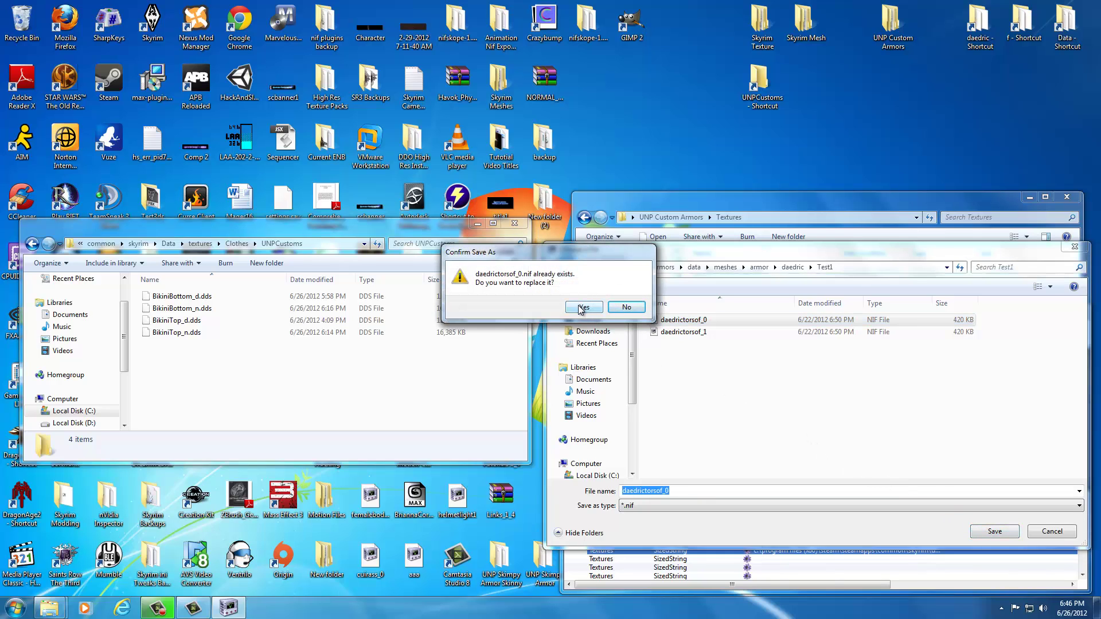
{"action": "left_click", "coordinate": [581, 308]}
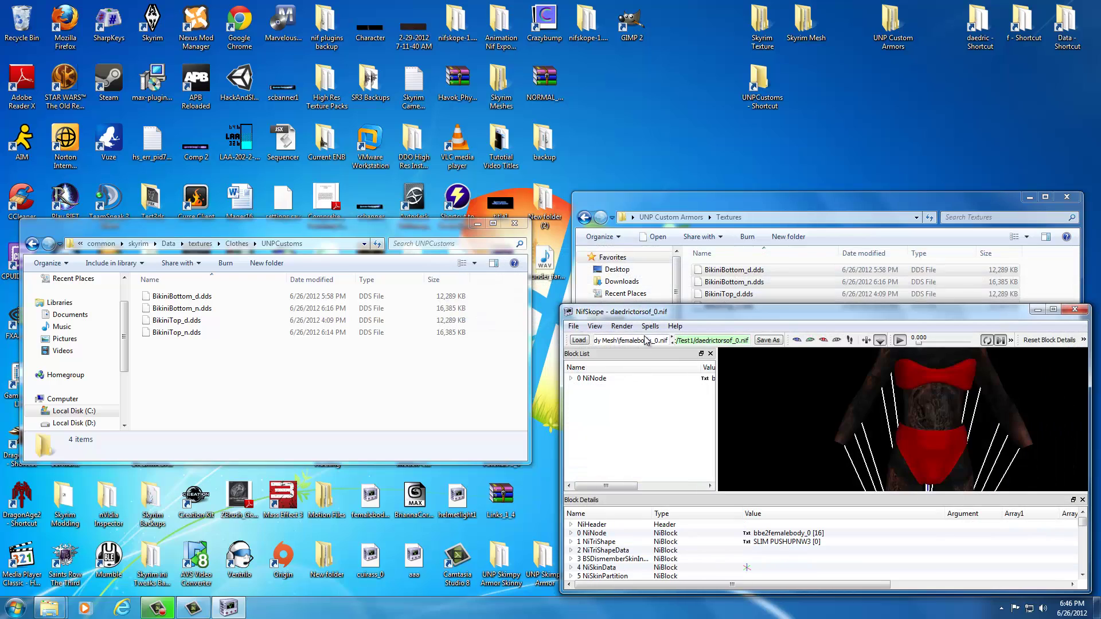
Close NifSkope and both open folder windows, UNPCustoms and Textures
{"action": "left_click_drag", "start_coordinate": [823, 420], "coordinate": [776, 416]}
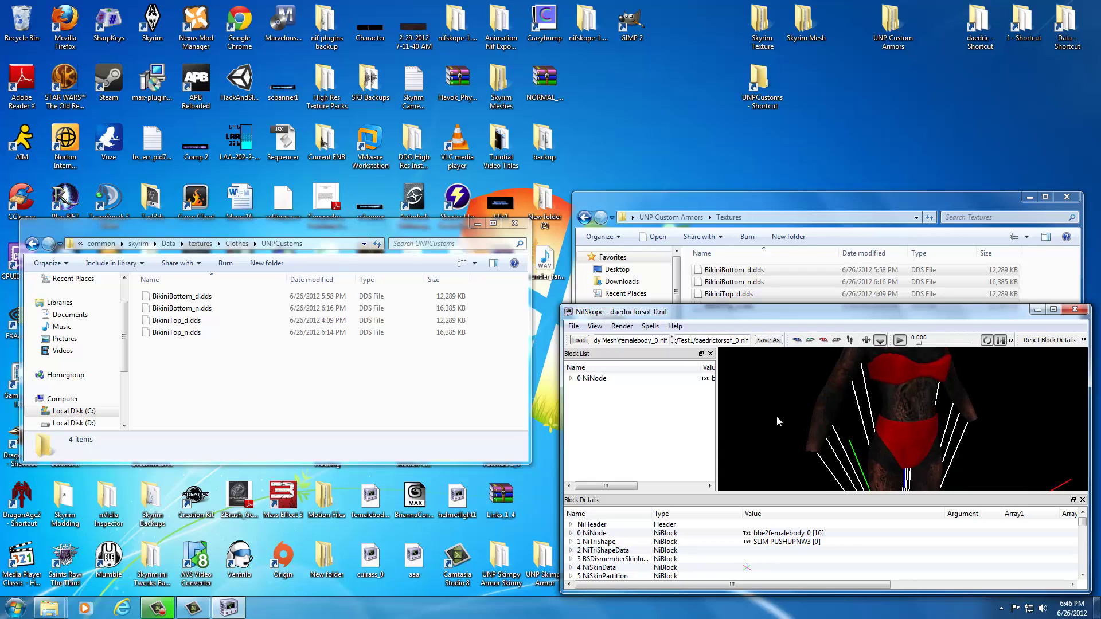
{"action": "left_click", "coordinate": [1074, 310]}
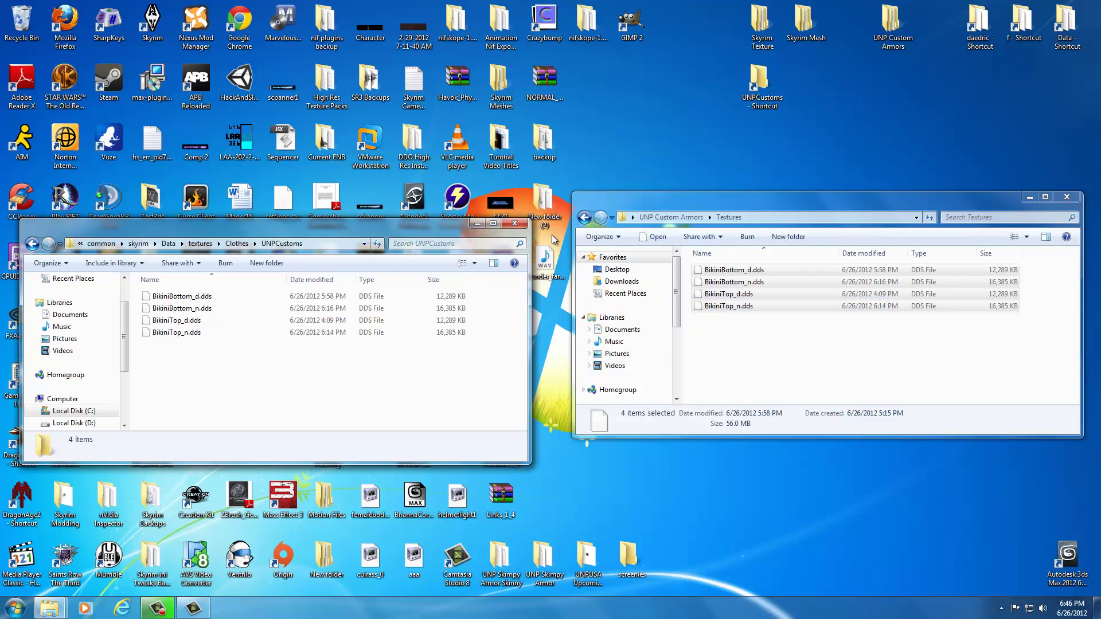
{"action": "left_click", "coordinate": [510, 224]}
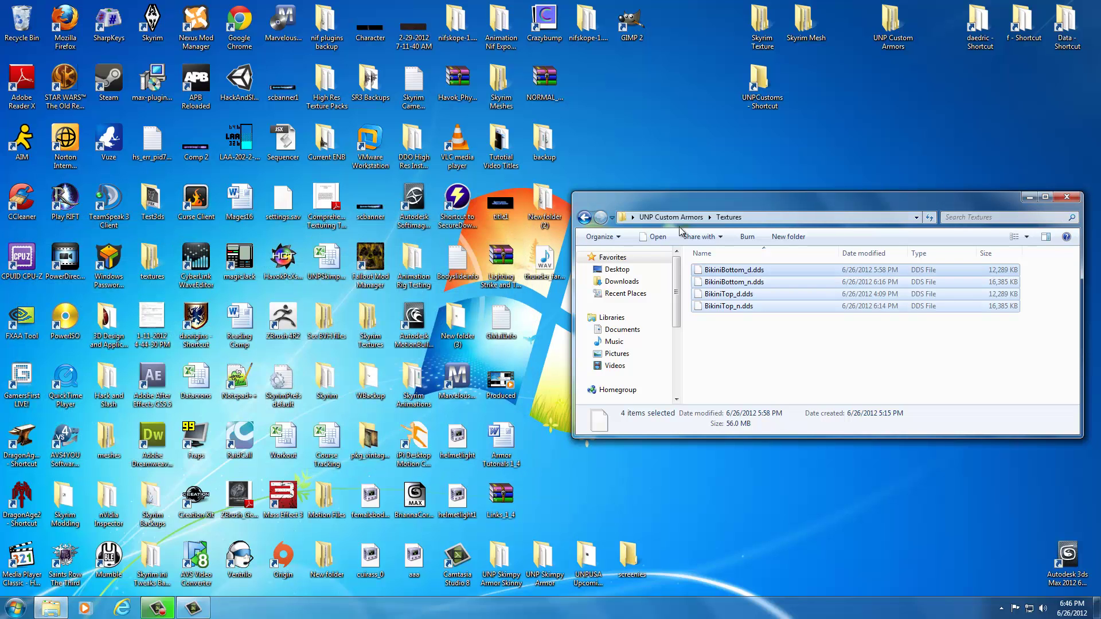
{"action": "left_click", "coordinate": [1066, 196]}
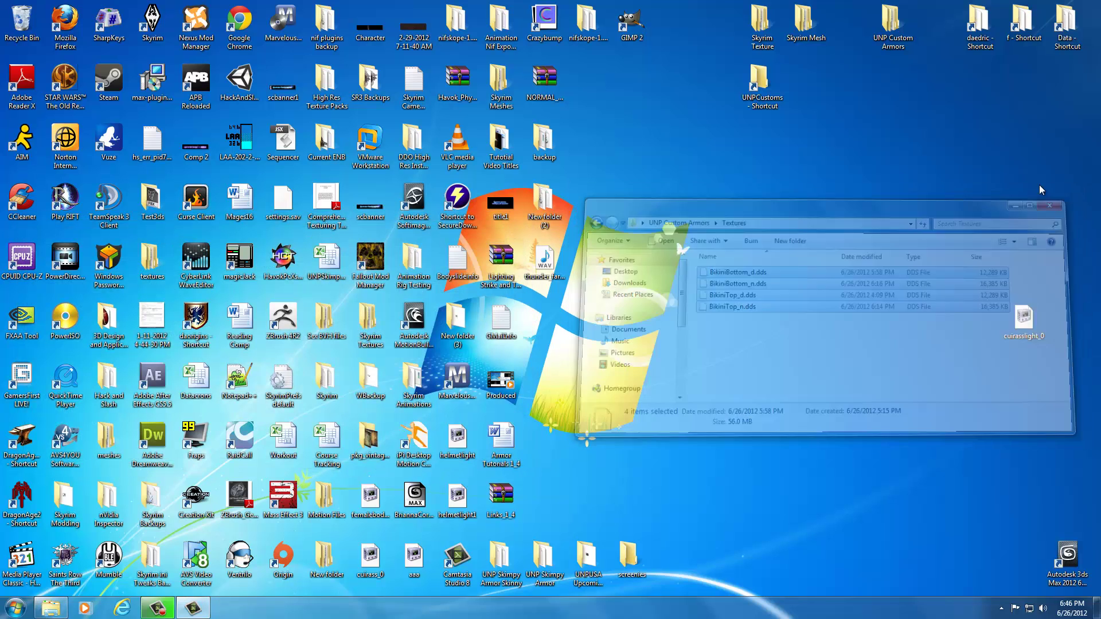
Open the desktop folder UNP Custom Armors\data\meshes\armor\daedric\Test1 and select daedrictorsof_0
{"action": "double_click", "coordinate": [887, 32]}
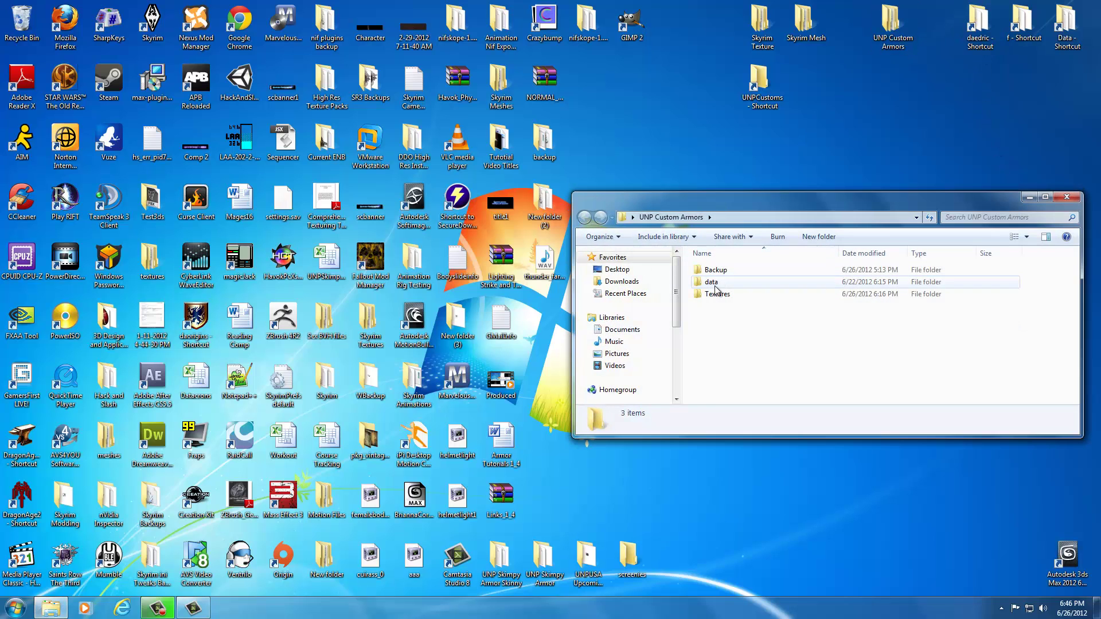
{"action": "double_click", "coordinate": [712, 282]}
{"action": "double_click", "coordinate": [717, 272]}
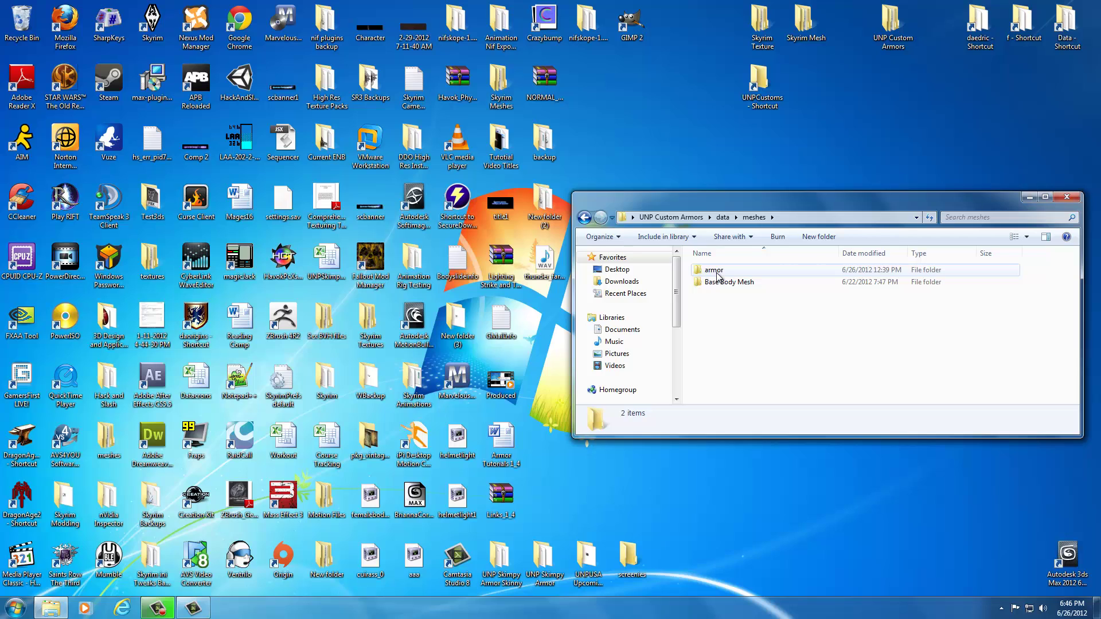
{"action": "double_click", "coordinate": [717, 272]}
{"action": "double_click", "coordinate": [716, 272]}
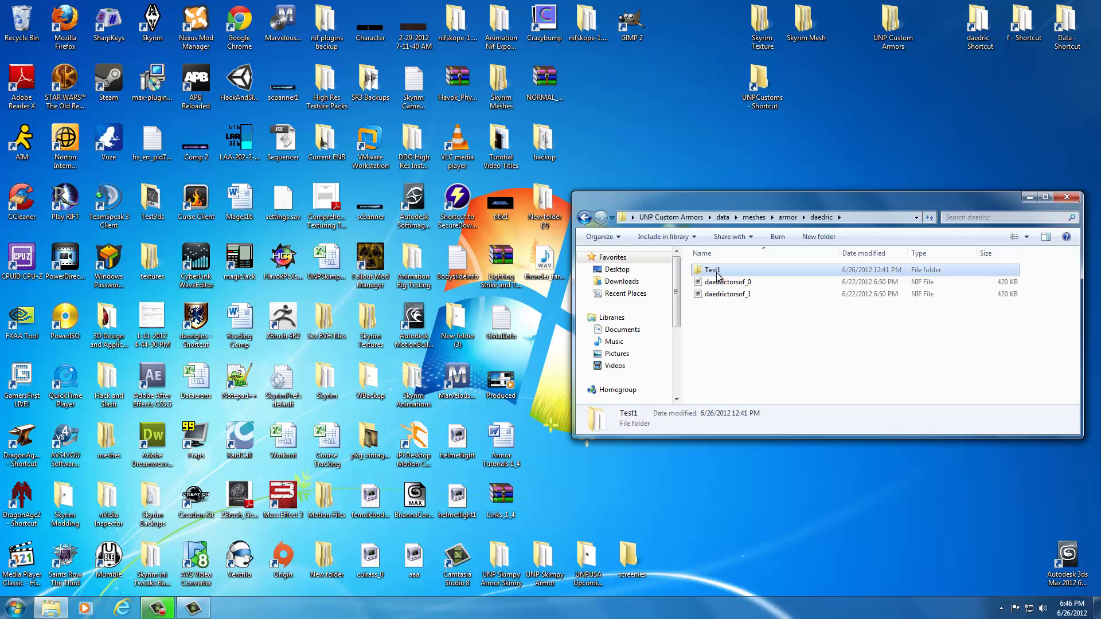
{"action": "double_click", "coordinate": [716, 271]}
{"action": "left_click", "coordinate": [717, 272]}
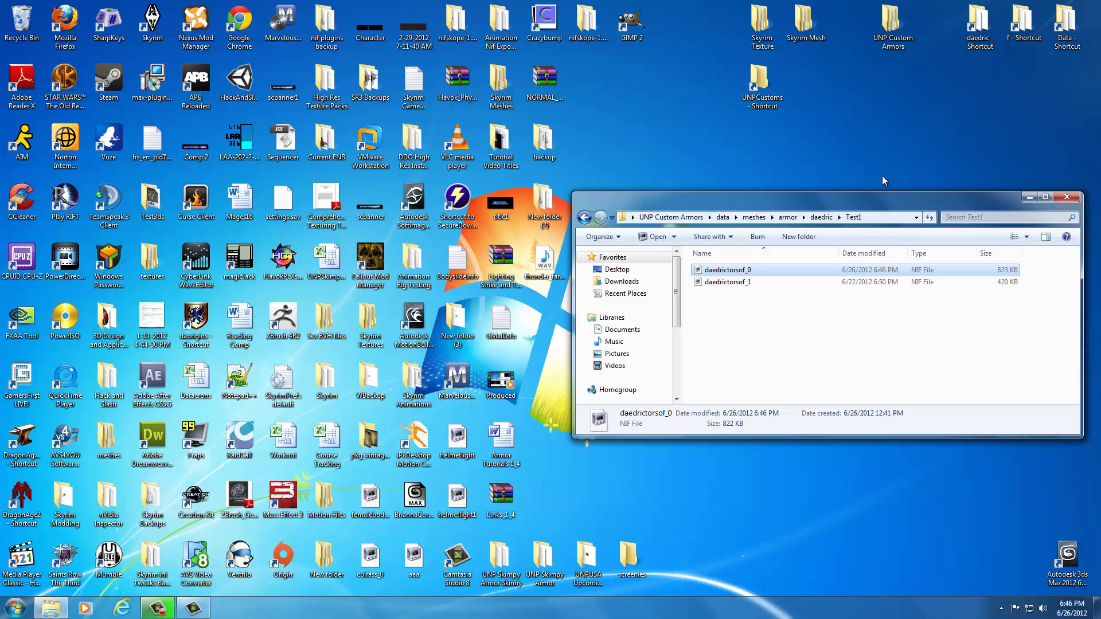
Copy daedrictorsof_0 from Test1 into Skyrim's Data\meshes\armor\daedric folder, replacing the existing file
{"action": "double_click", "coordinate": [984, 31]}
{"action": "left_click_drag", "start_coordinate": [845, 221], "coordinate": [289, 208]}
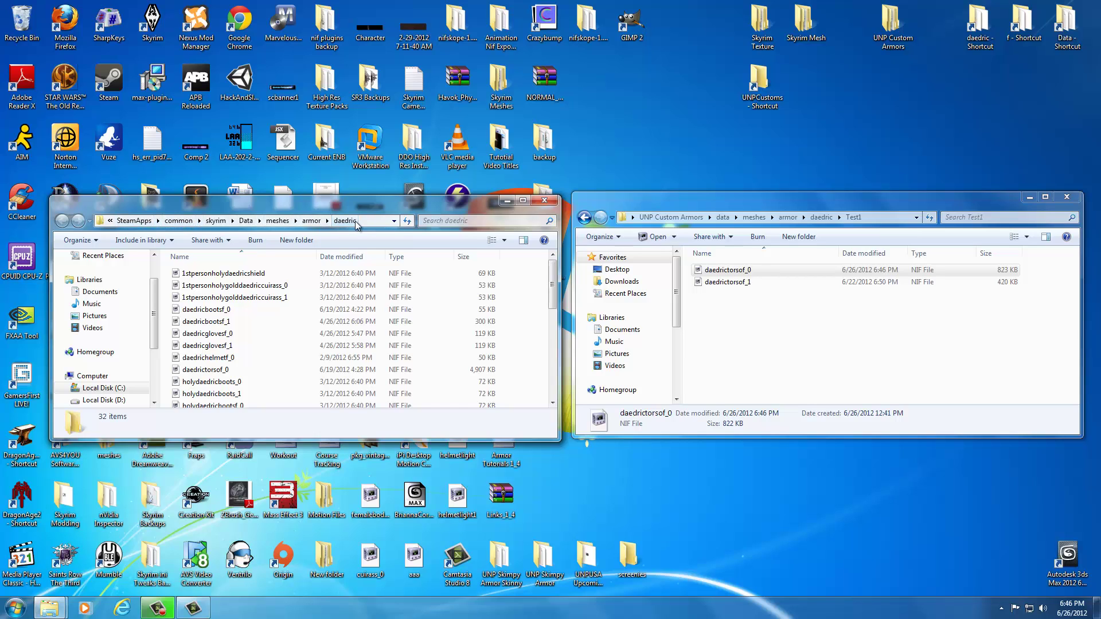
{"action": "left_click", "coordinate": [737, 295]}
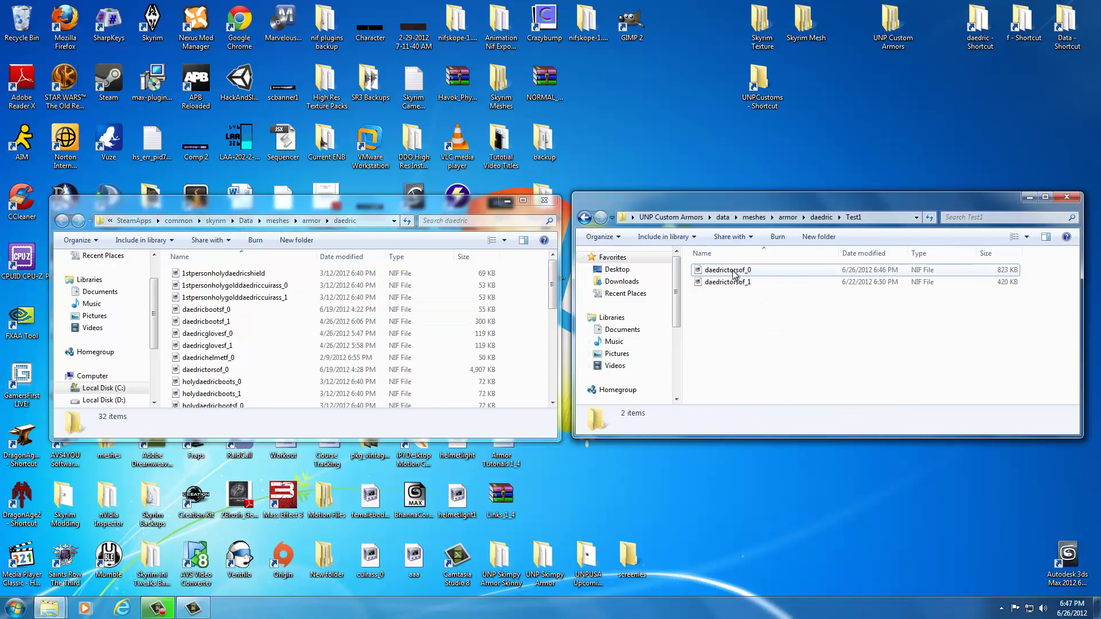
{"action": "left_click", "coordinate": [735, 273]}
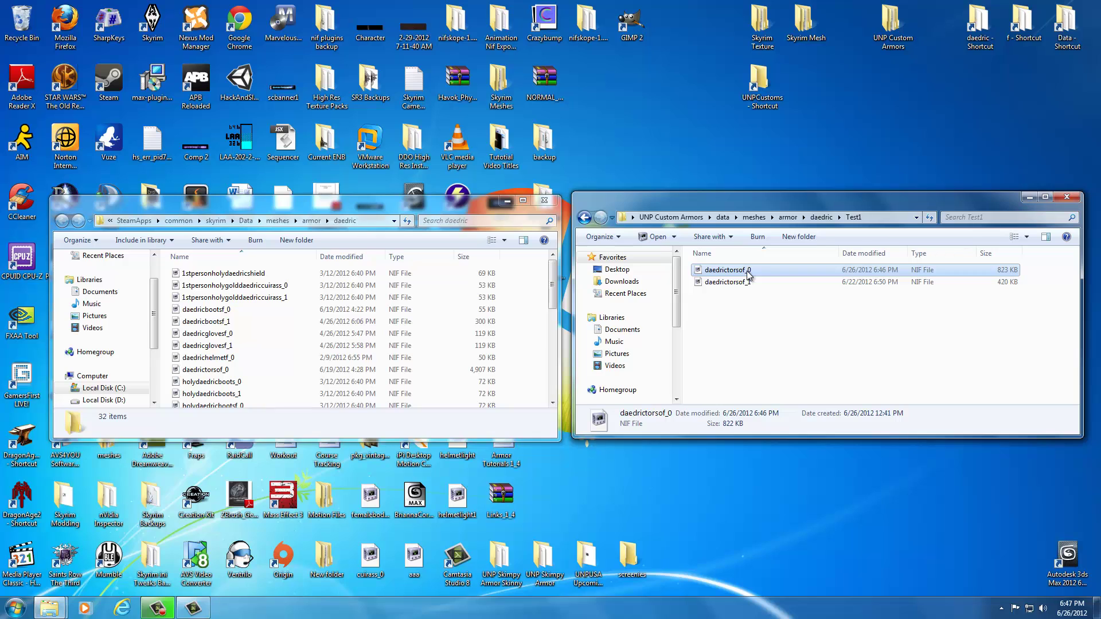
{"action": "left_click", "coordinate": [523, 360]}
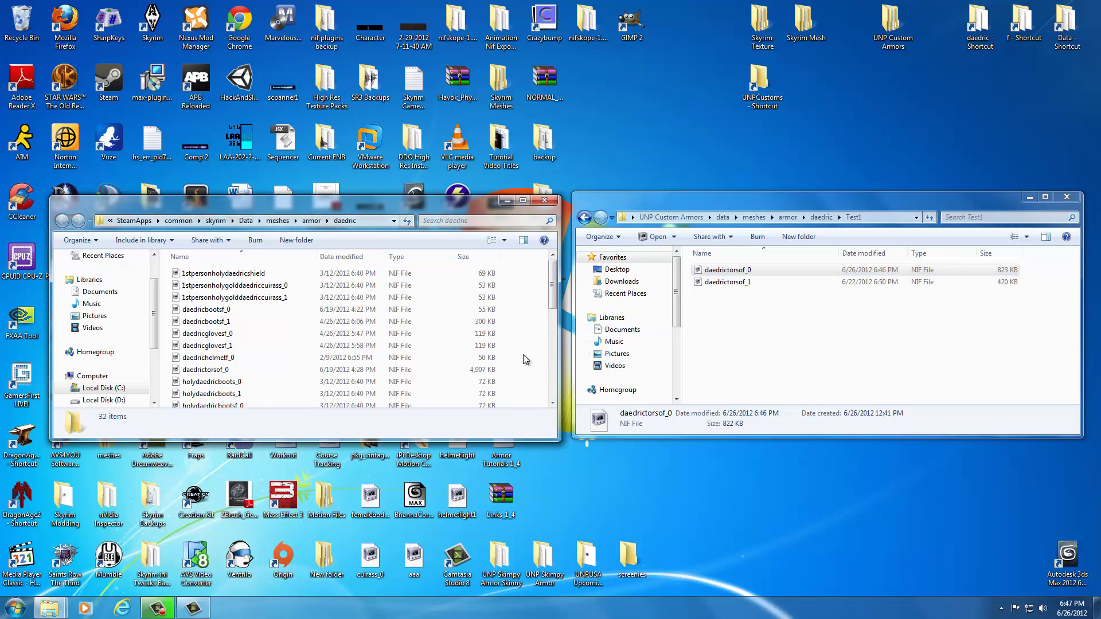
{"action": "key", "text": "ctrl+v"}
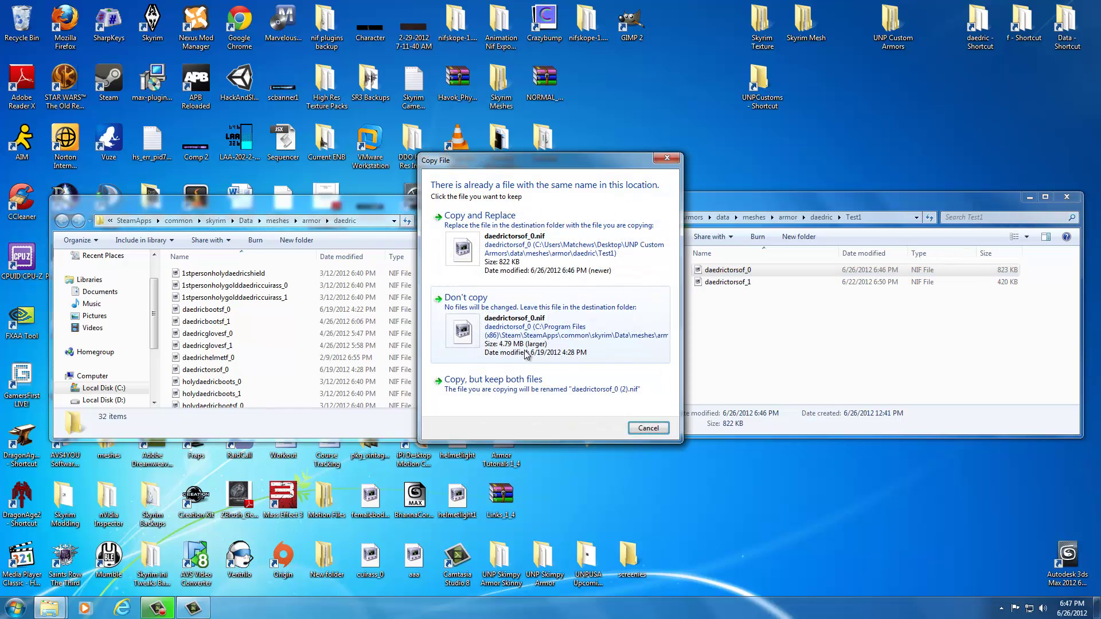
{"action": "left_click", "coordinate": [526, 252]}
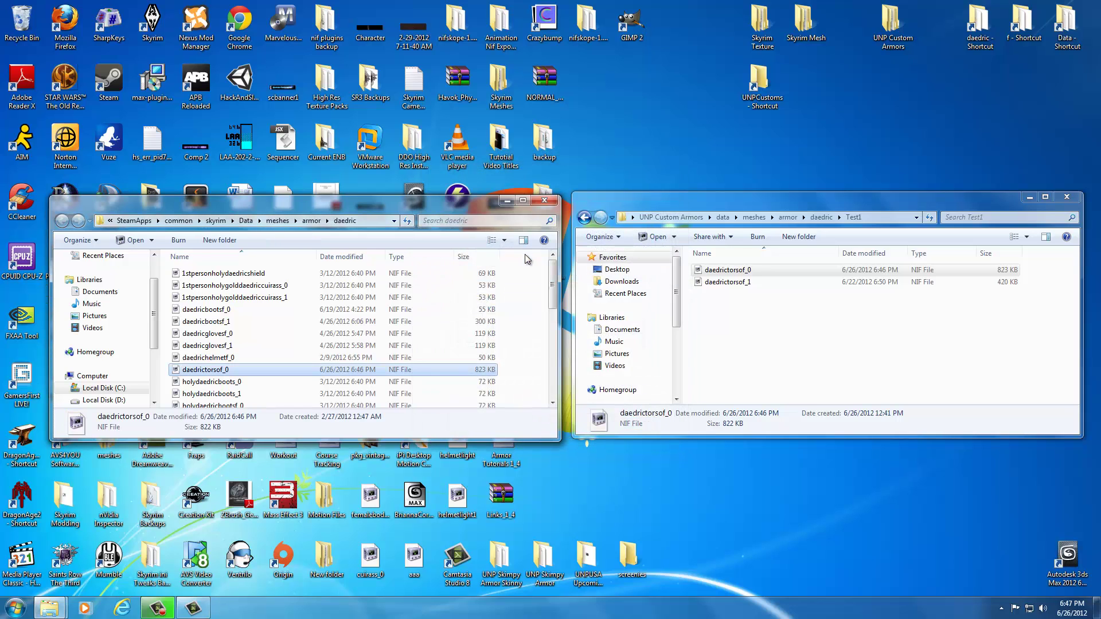